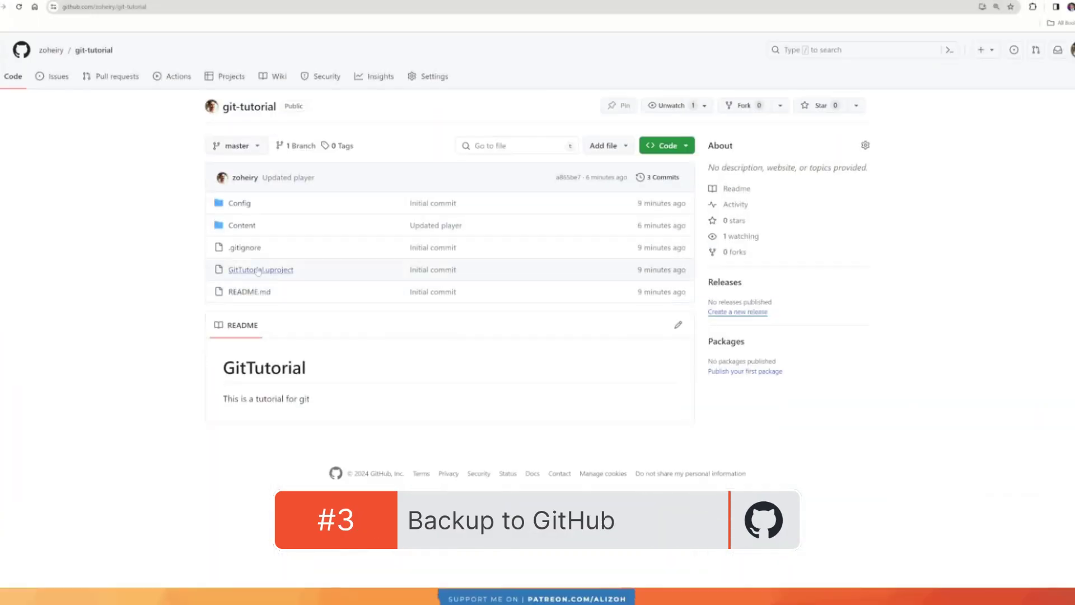
# Open the Content folder of the git-tutorial repository on GitHub.
pyautogui.click(239, 225)
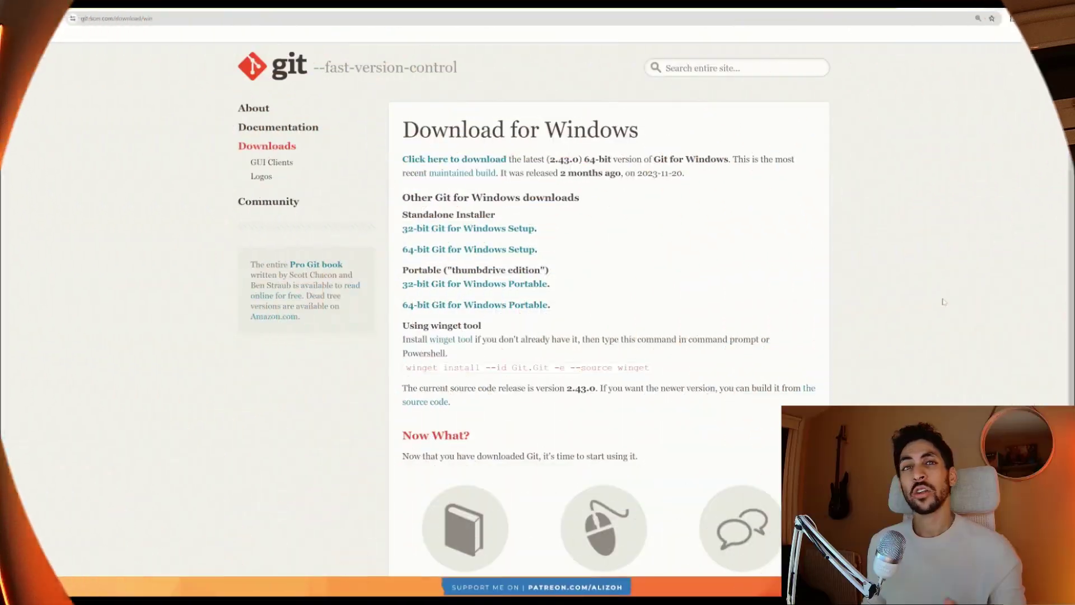
pyautogui.moveTo(640, 130); pyautogui.dragTo(419, 130)
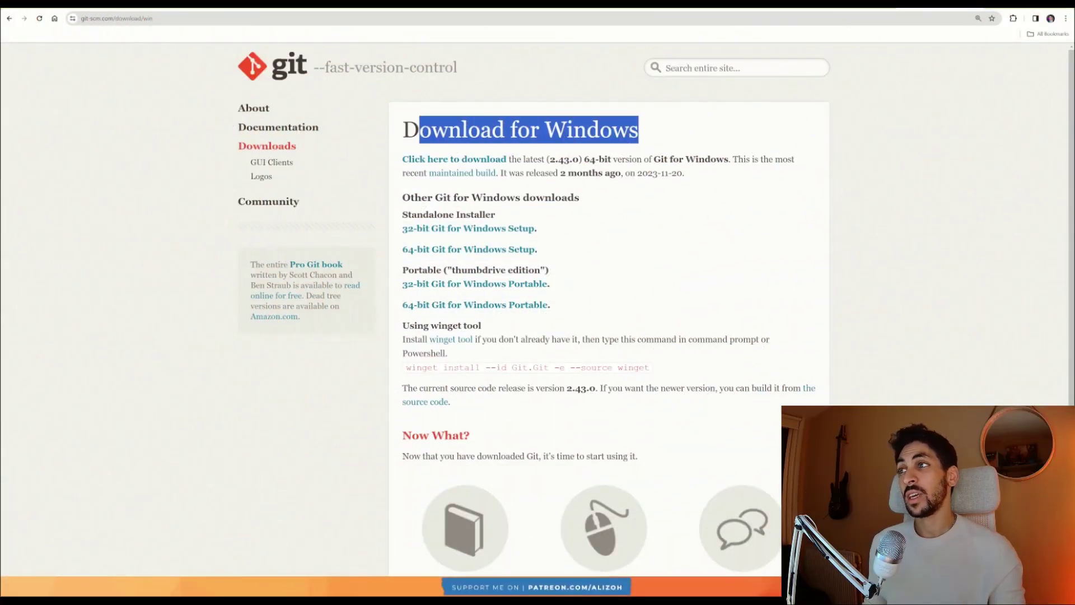
pyautogui.moveTo(557, 259); pyautogui.dragTo(396, 232)
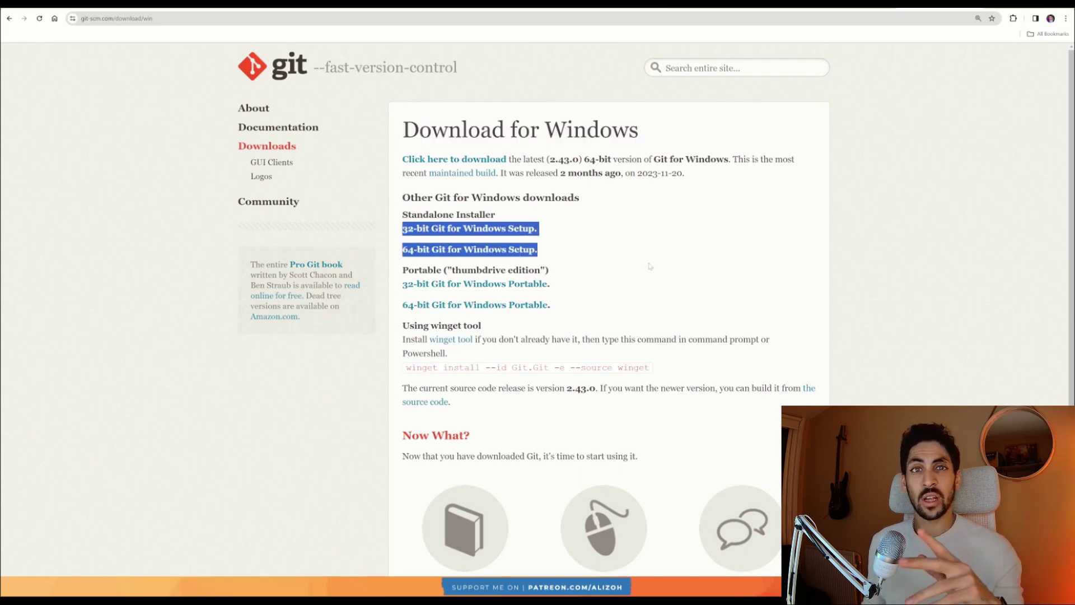
pyautogui.click(668, 259)
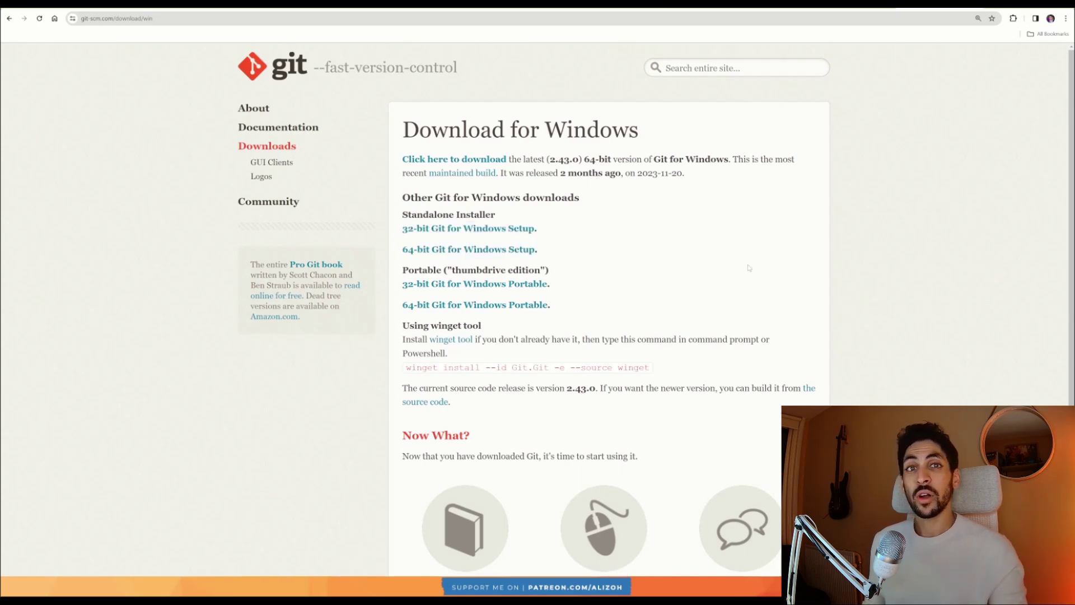
# Launch Git Bash, maximize its window, and run git --version to confirm 2.36.0.windows.1.
pyautogui.press('super')
pyautogui.write('git basg')
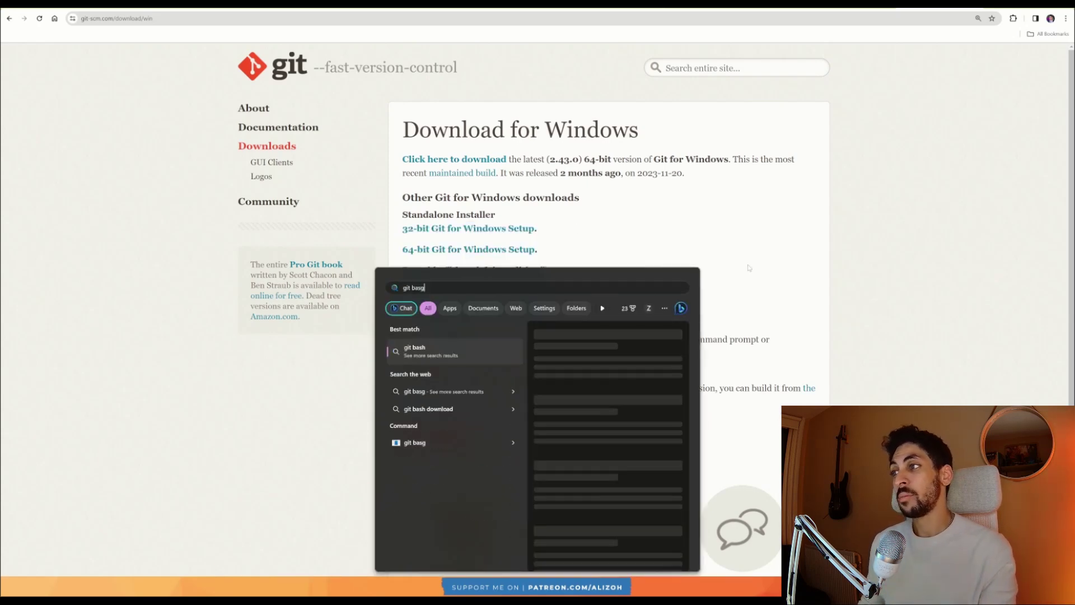
pyautogui.write('h')
pyautogui.press('Return')
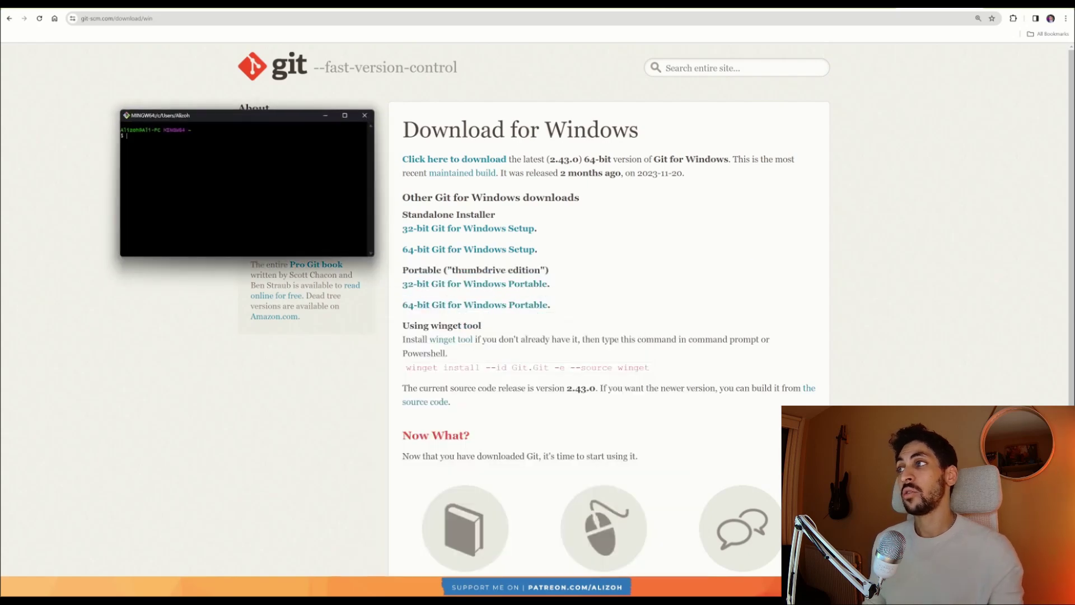
pyautogui.moveTo(262, 120); pyautogui.dragTo(661, 126)
pyautogui.doubleClick(661, 126)
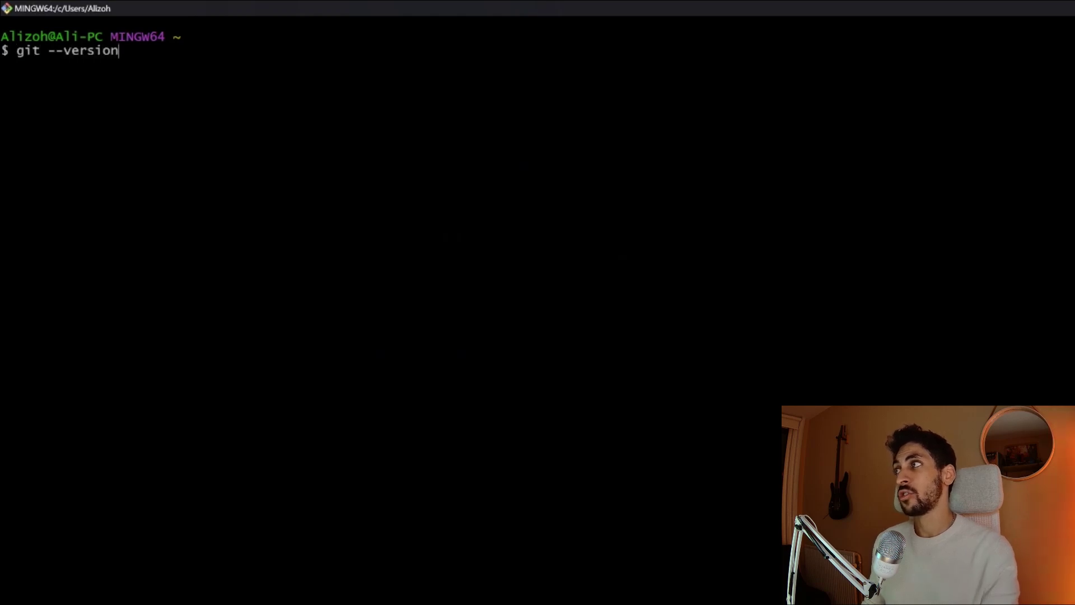
pyautogui.press('Return')
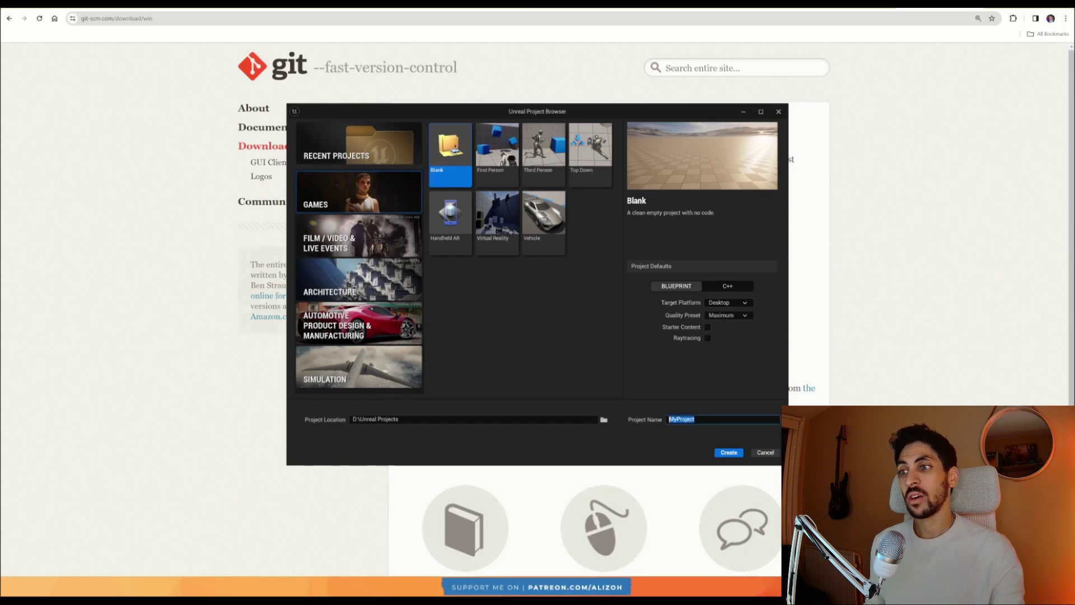
# Name the Blank Blueprint project GitTutorial and create it in D:\Unreal Projects.
pyautogui.write('Gio')
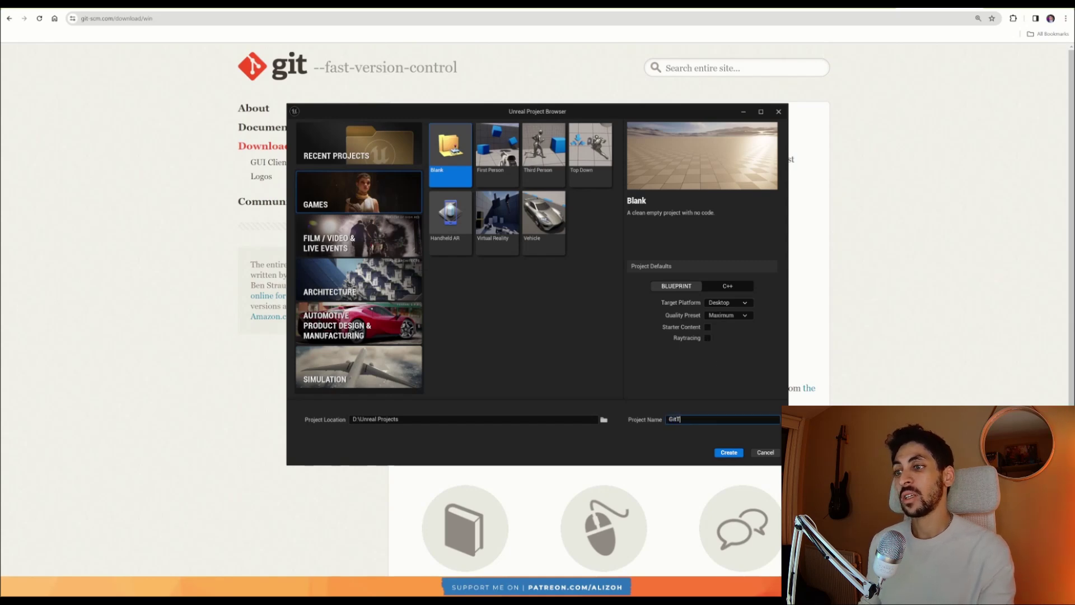
pyautogui.write('Tutorial')
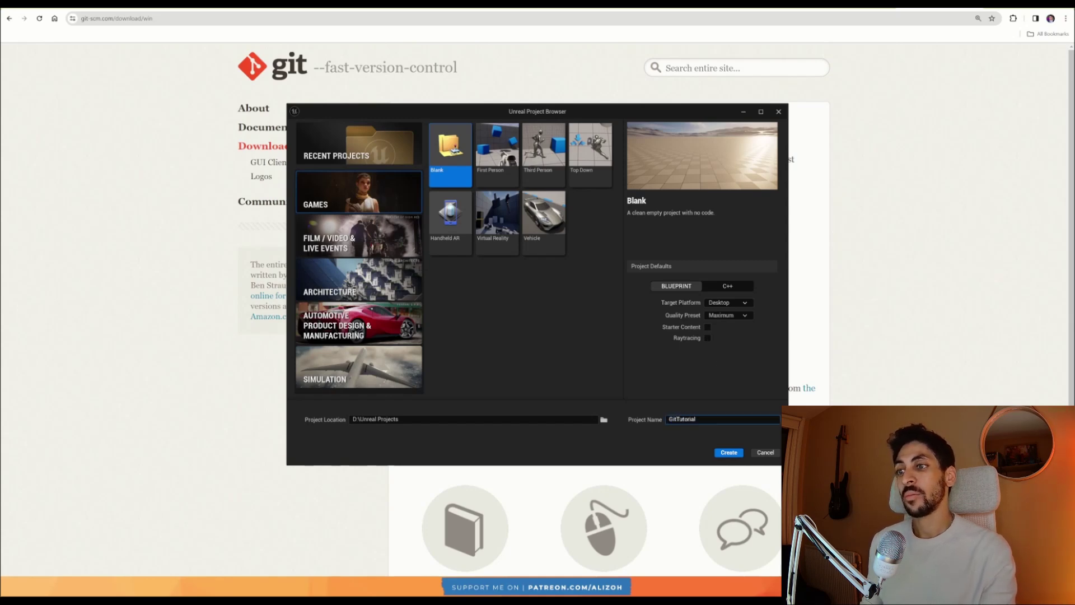
pyautogui.click(722, 455)
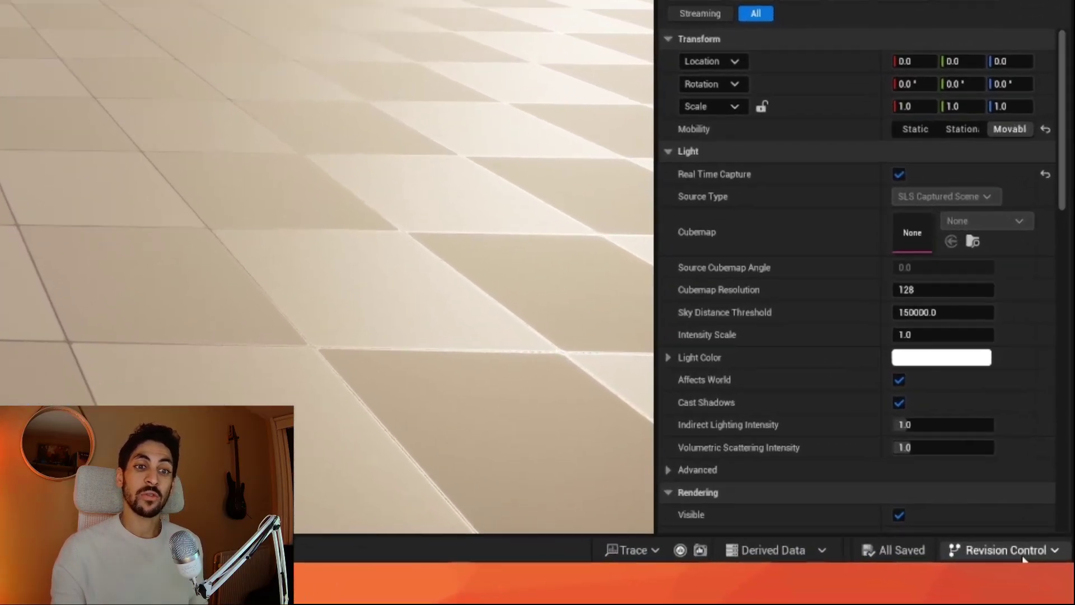
# Connect the project to revision control with Git (beta version) as the provider.
pyautogui.click(1022, 556)
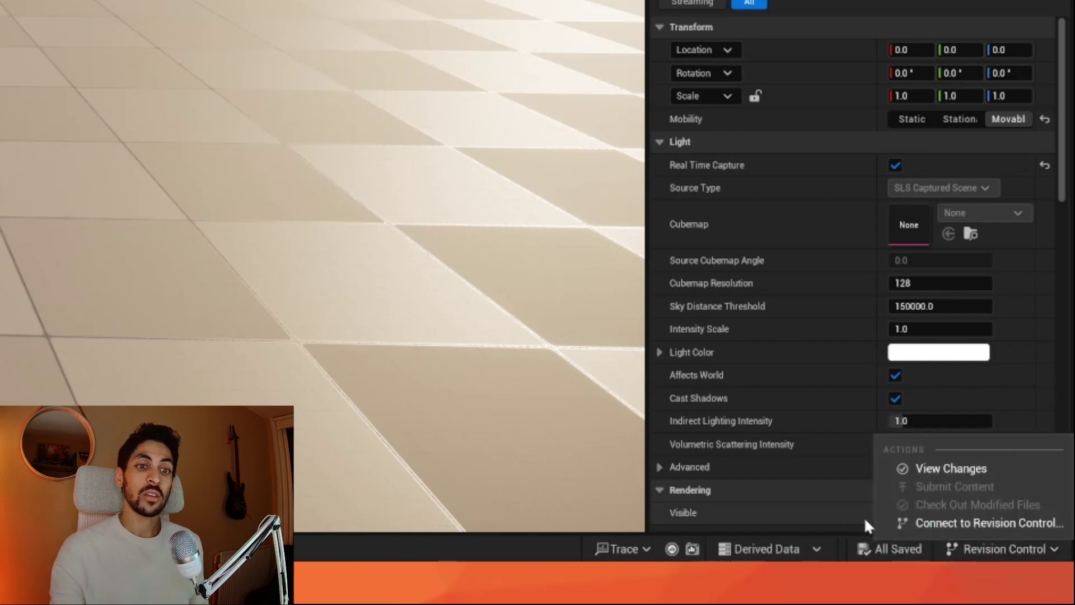
pyautogui.click(901, 523)
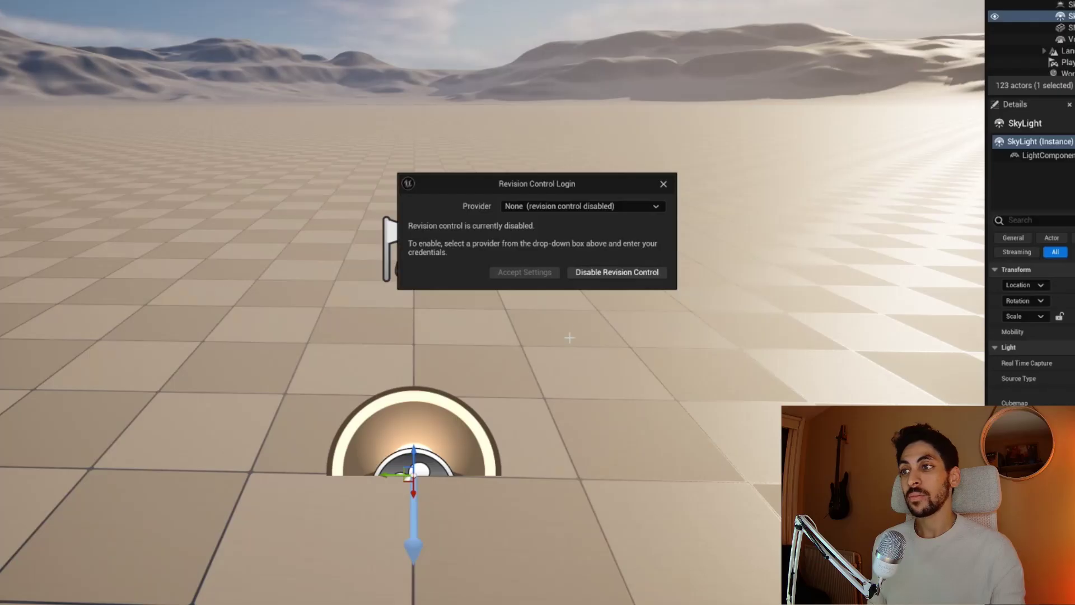
pyautogui.click(557, 207)
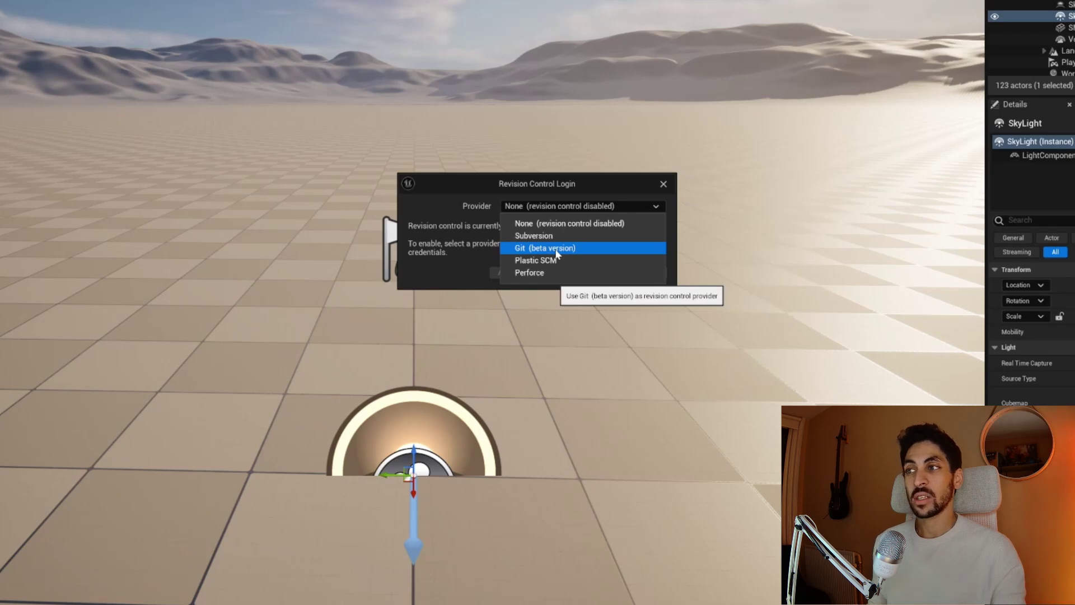
pyautogui.click(557, 250)
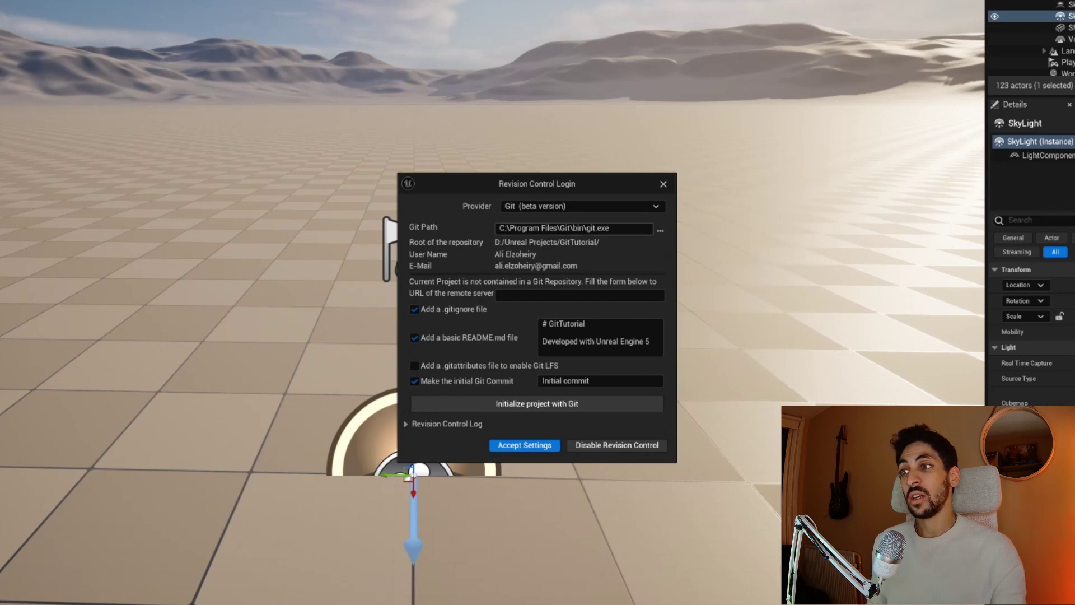
# Set the README to 'This is a tutorial for git', initialize the Git repository, and accept the settings.
pyautogui.moveTo(610, 228); pyautogui.dragTo(602, 228)
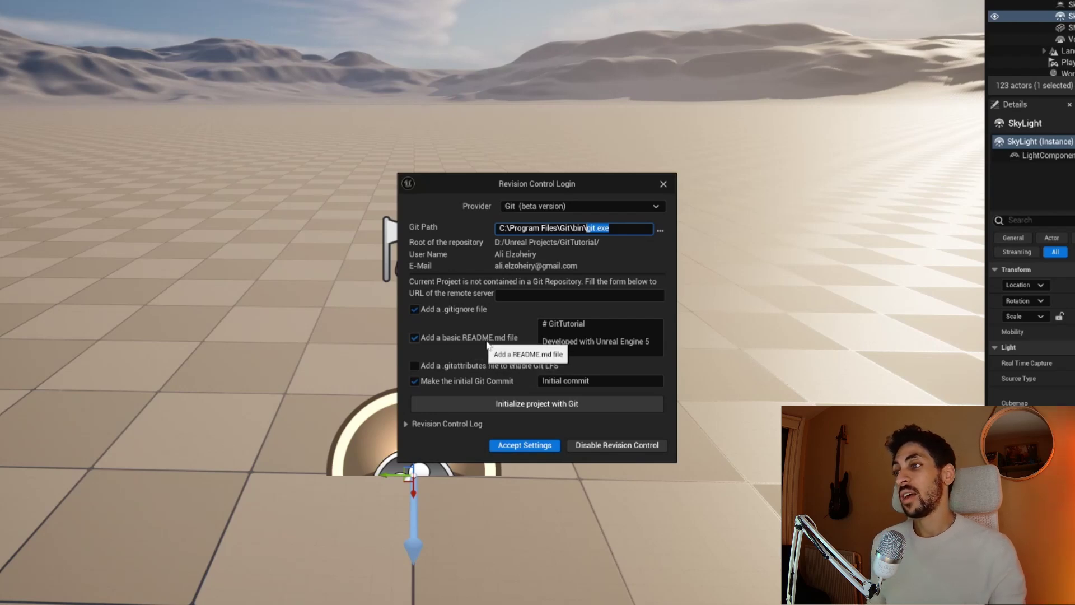
pyautogui.moveTo(653, 342); pyautogui.dragTo(542, 341)
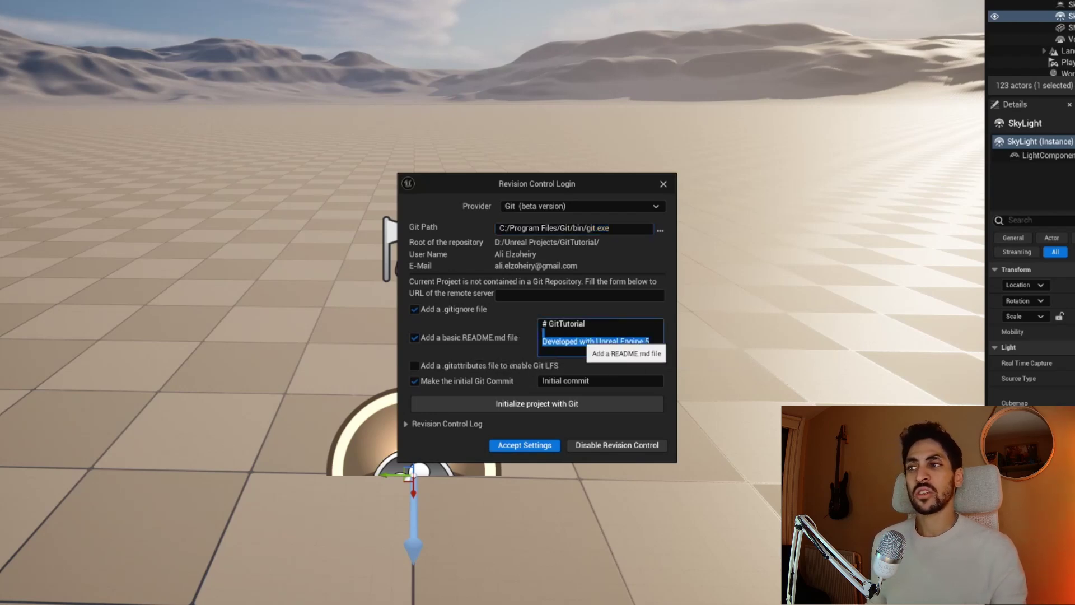
pyautogui.click(655, 342)
pyautogui.moveTo(649, 342); pyautogui.dragTo(542, 341)
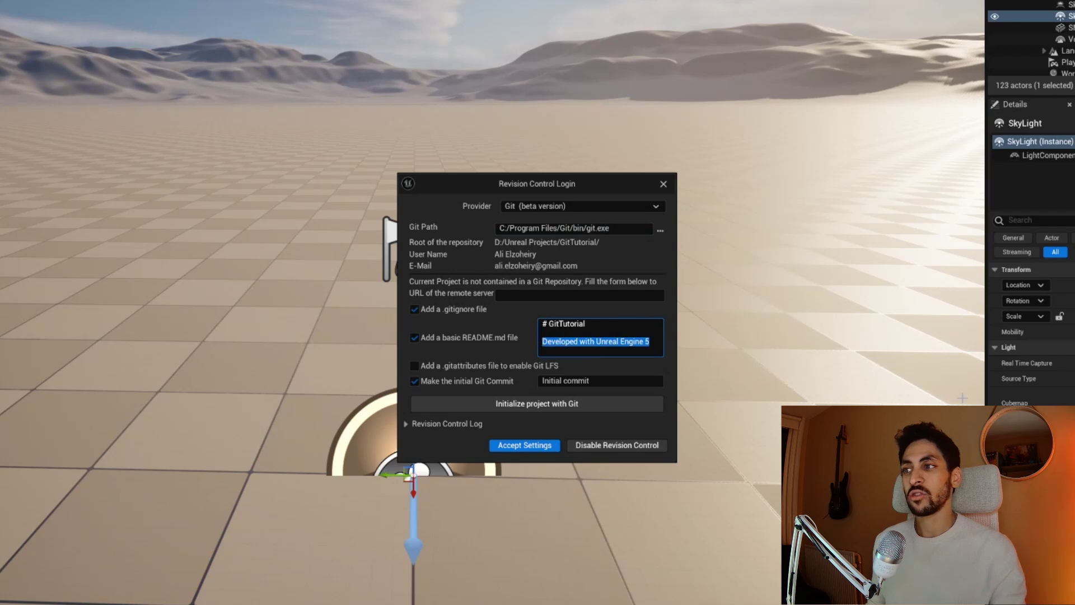
pyautogui.write('This is a tutorial for git')
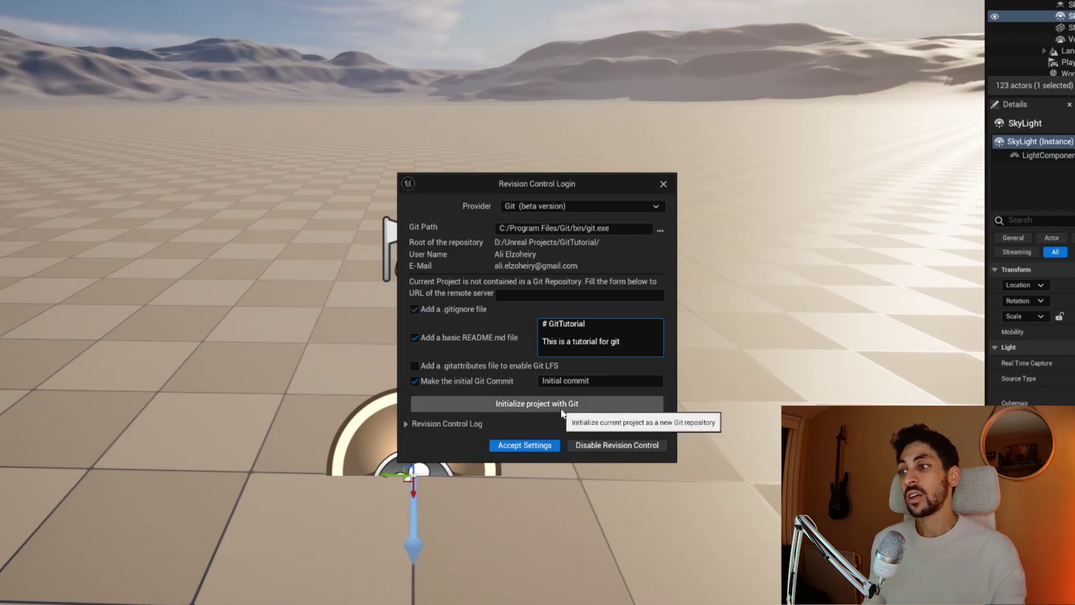
pyautogui.click(560, 407)
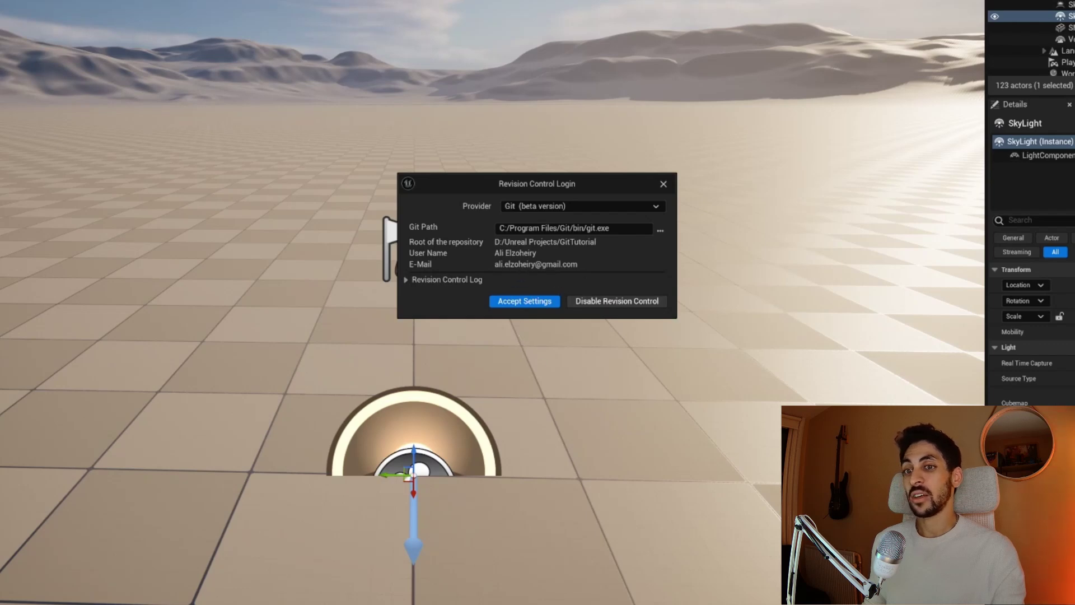
pyautogui.click(517, 303)
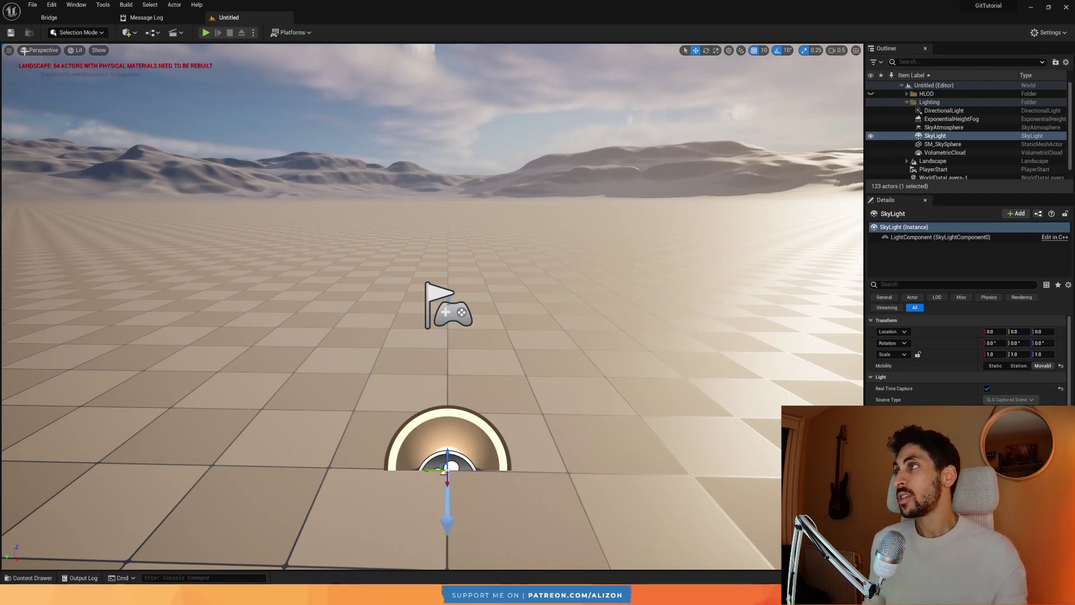
# Create a new level from the Basic template.
pyautogui.click(32, 4)
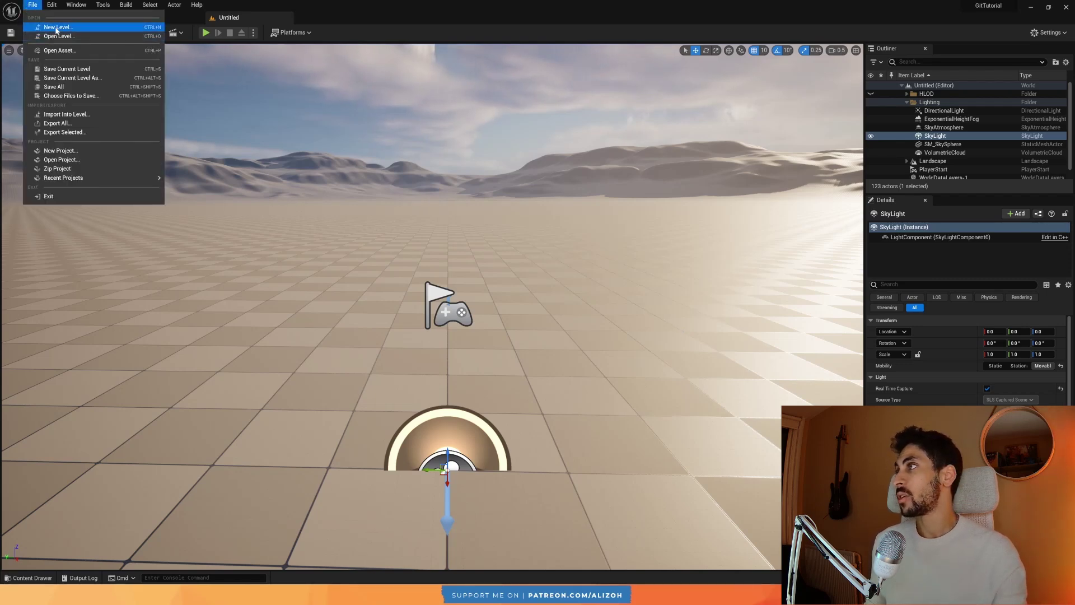
pyautogui.click(48, 27)
pyautogui.click(537, 252)
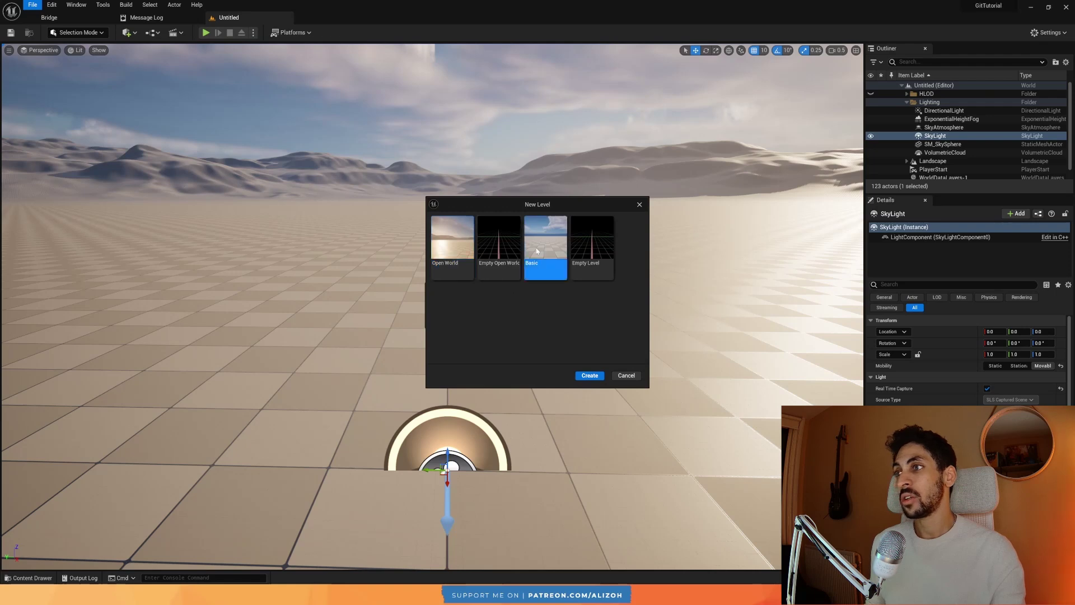
pyautogui.click(588, 375)
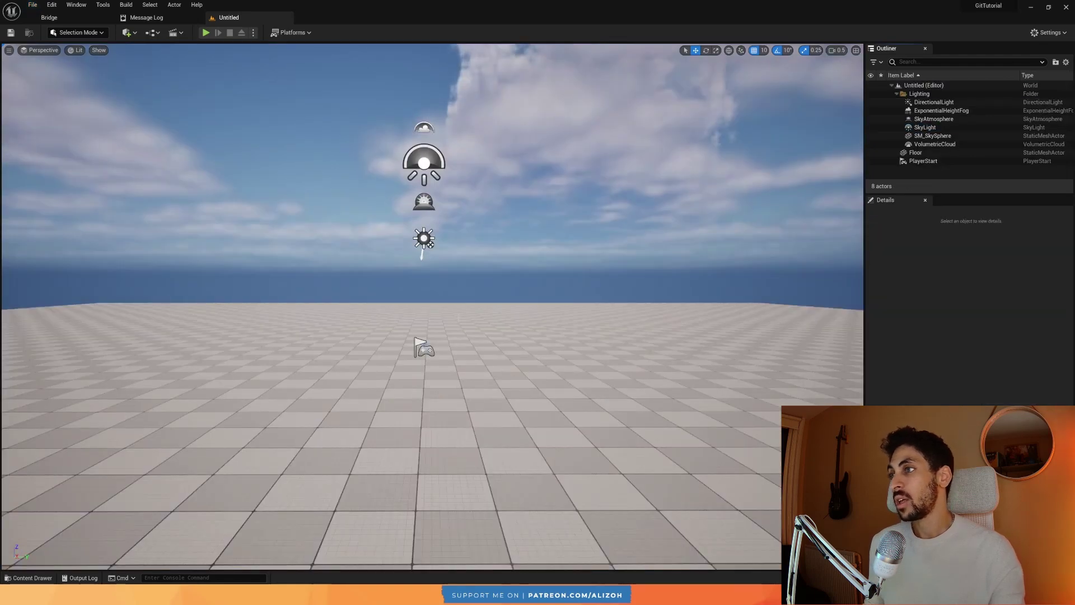
# Save the level as Demo inside a new Maps folder under Content.
pyautogui.hotkey('ctrl', 's')
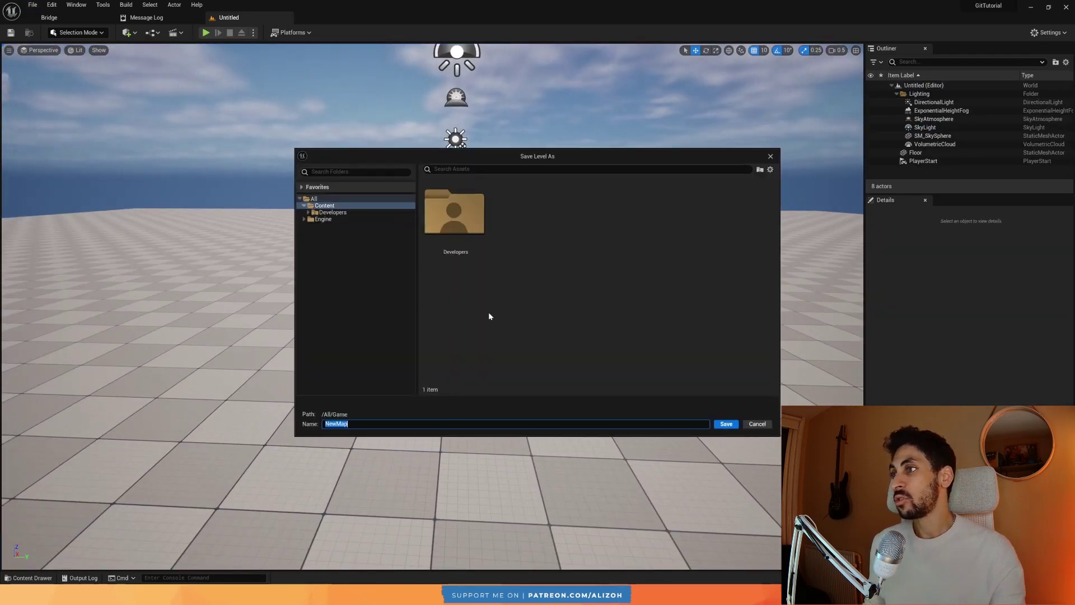
pyautogui.rightClick(496, 308)
pyautogui.click(517, 315)
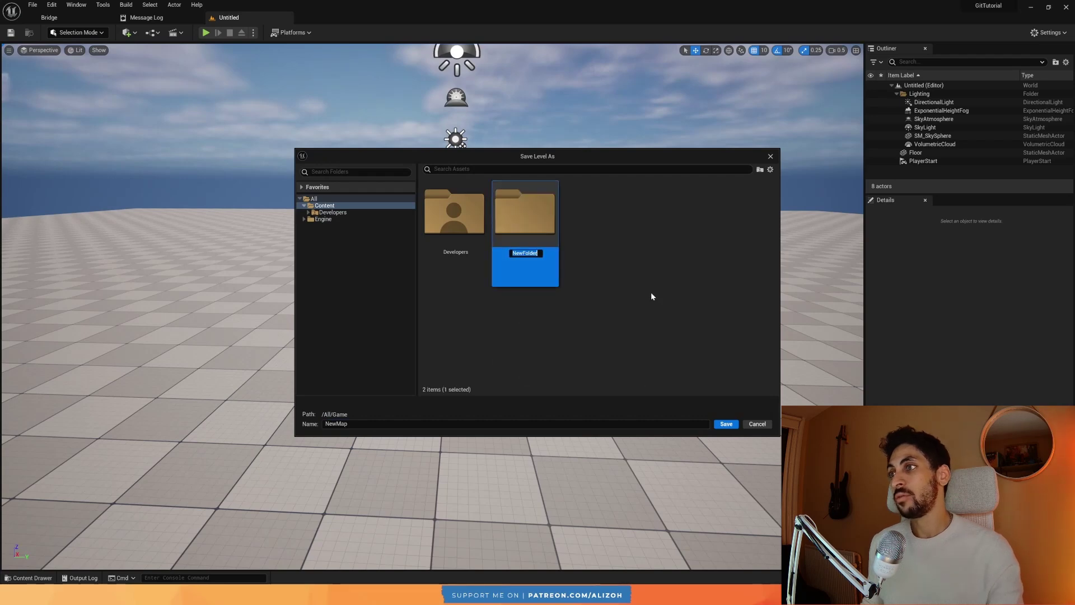
pyautogui.write('Maps')
pyautogui.press('Return')
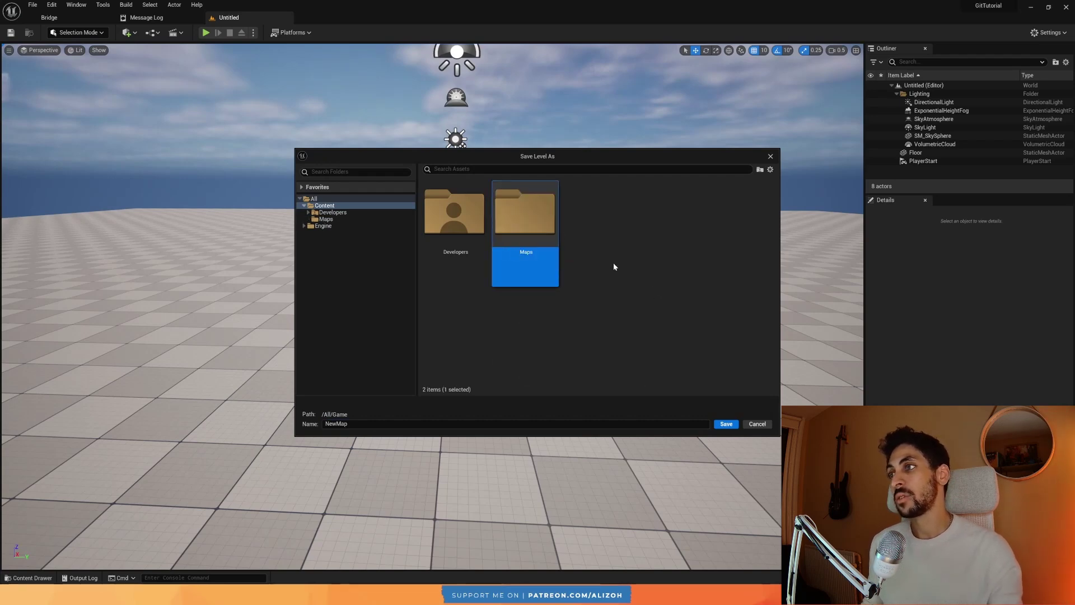
pyautogui.doubleClick(527, 218)
pyautogui.click(513, 424)
pyautogui.write('Demo')
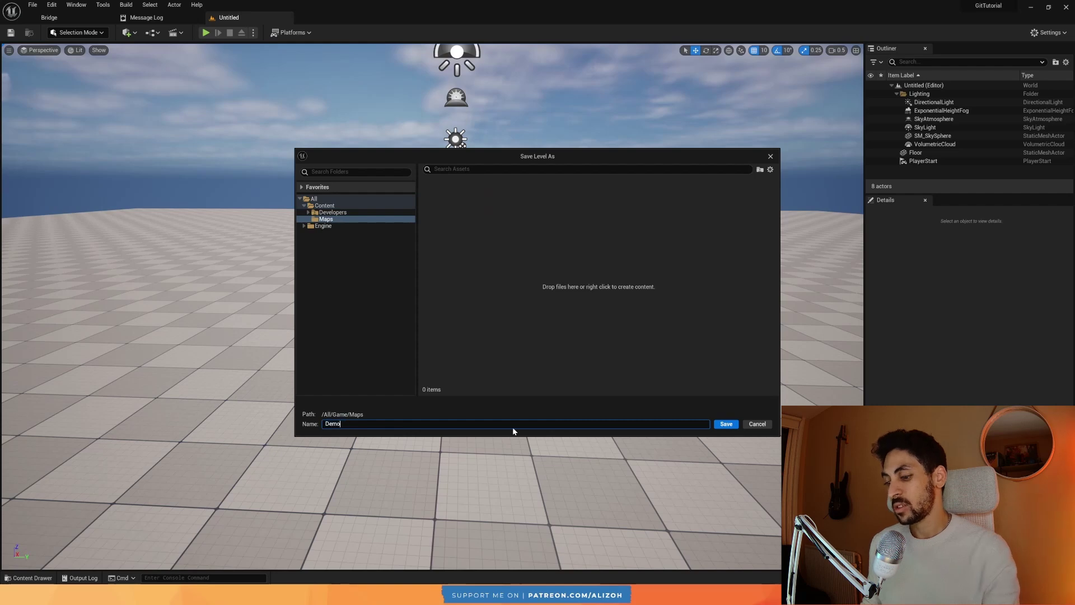
pyautogui.press('Return')
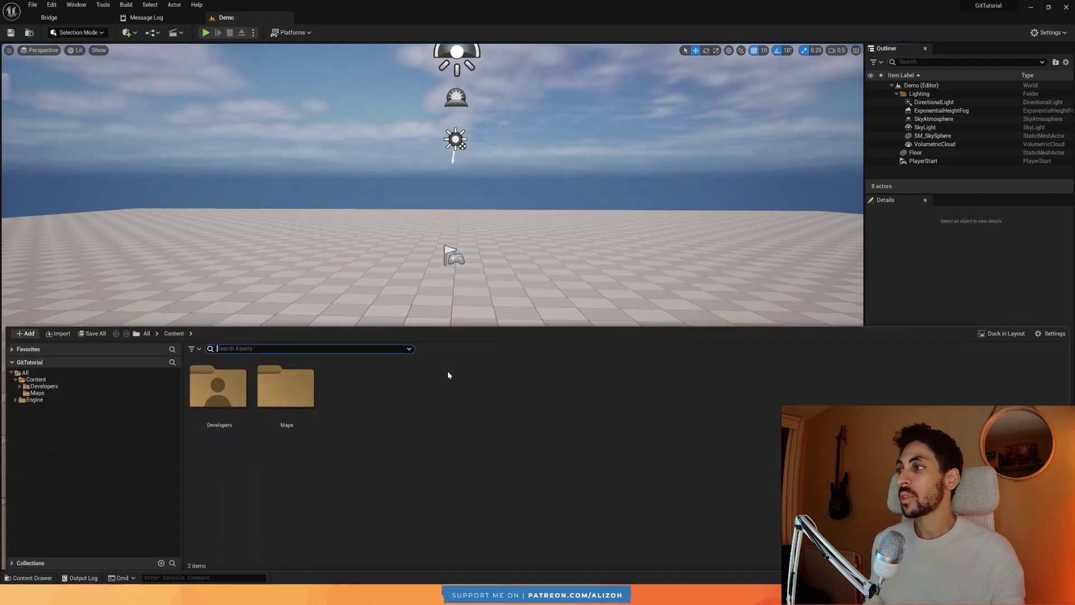
pyautogui.hotkey('ctrl', 'space')
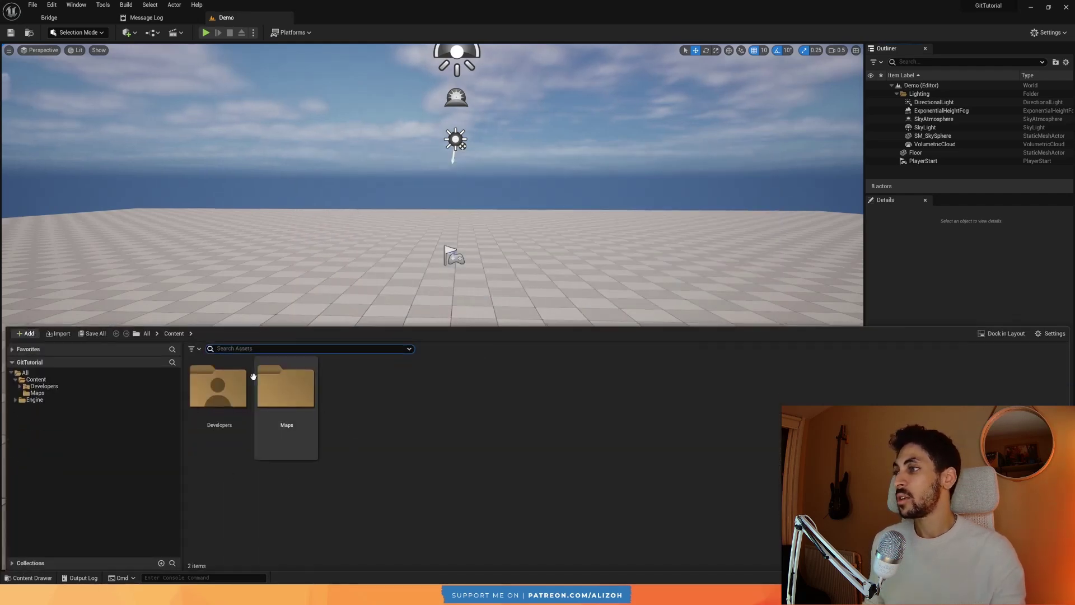
# Create a Character-based Blueprint Class named BP_Player in Content.
pyautogui.rightClick(363, 401)
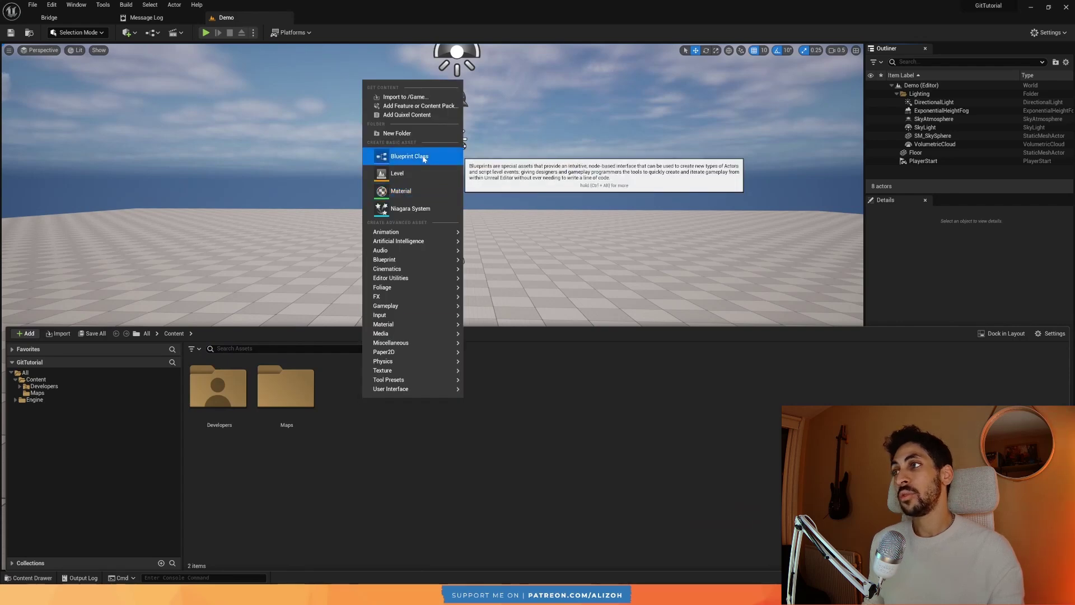
pyautogui.click(424, 157)
pyautogui.click(459, 276)
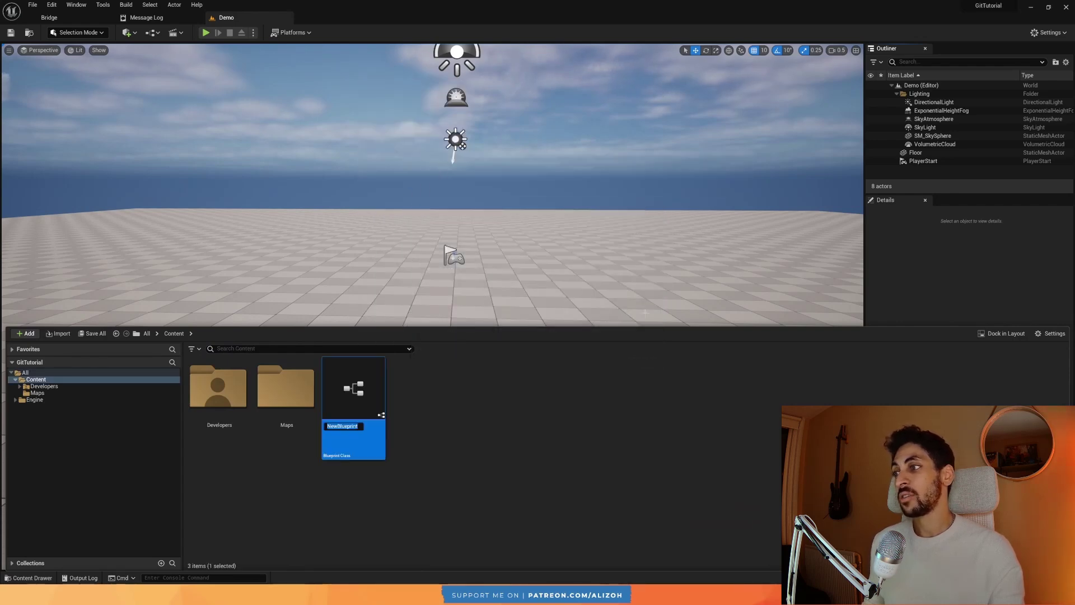
pyautogui.write('BP_P')
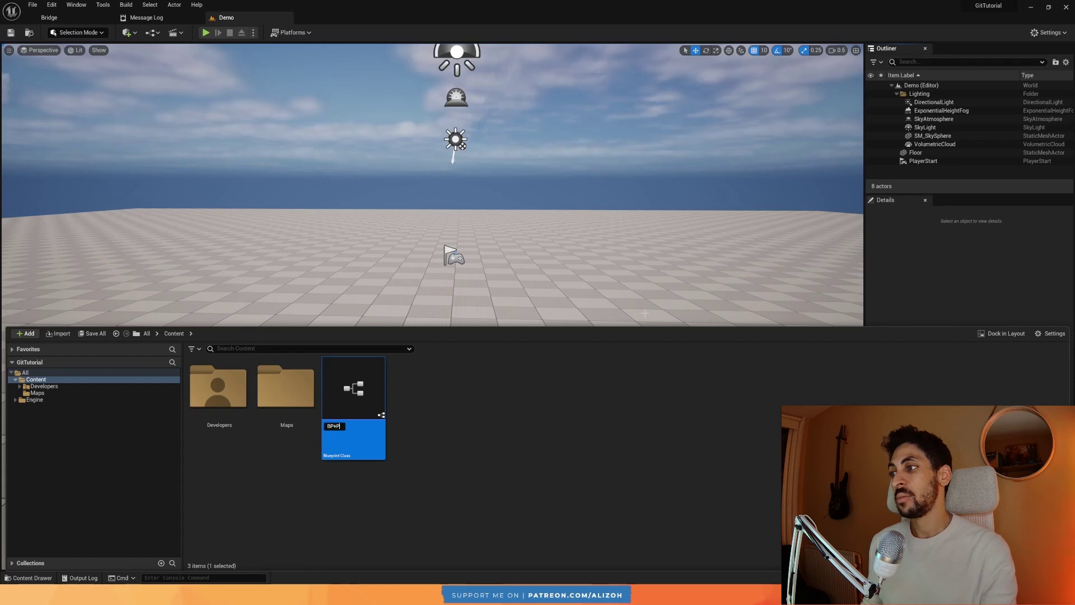
pyautogui.write('layuer')
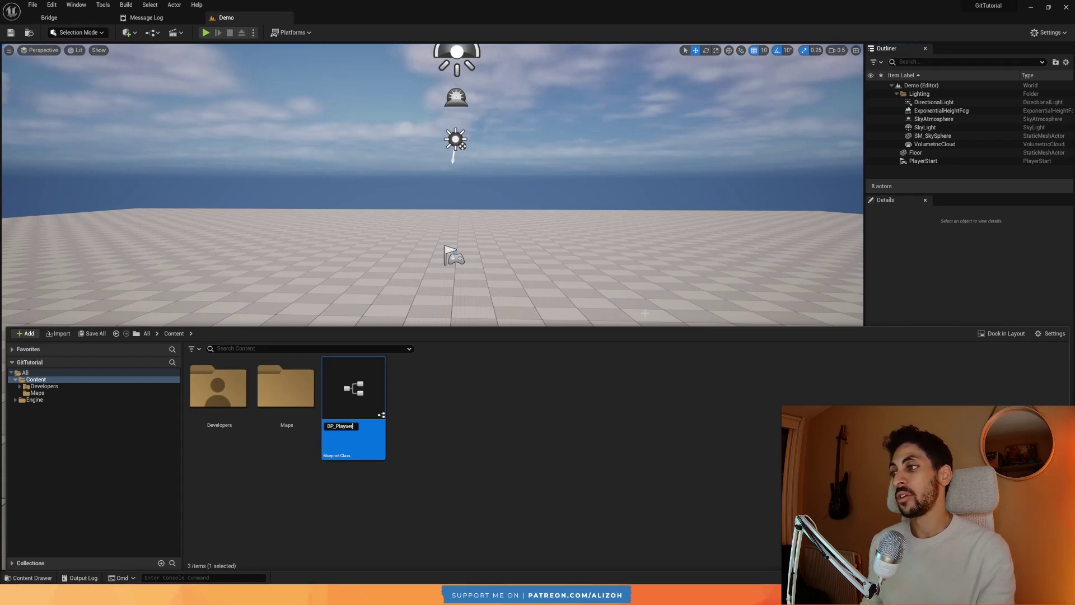
pyautogui.press('Return')
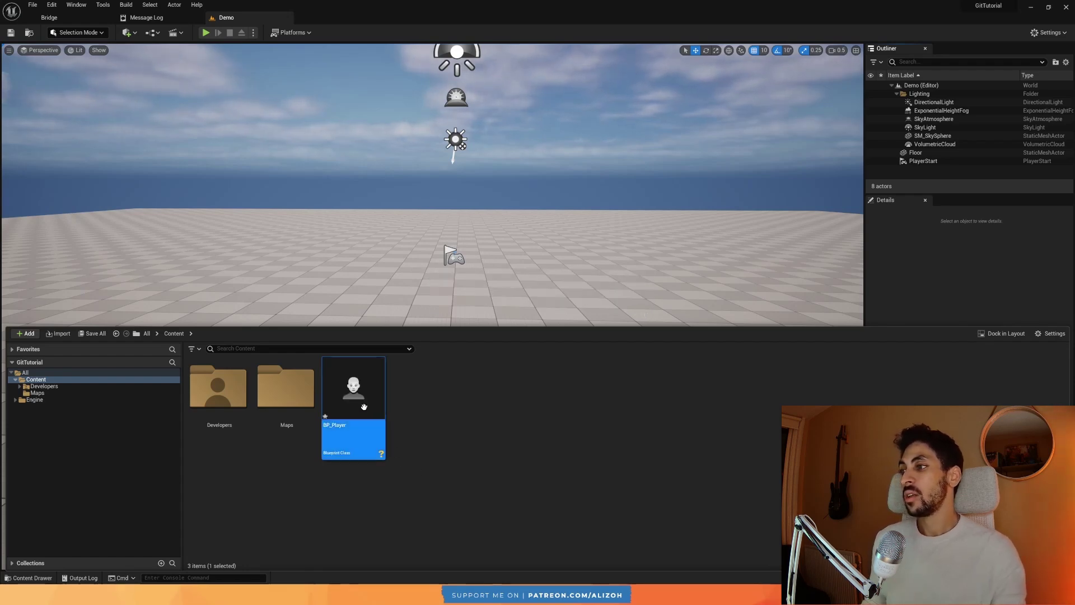
# Check the green pending-add badges on BP_Player and the Demo level in Maps.
pyautogui.click(441, 476)
pyautogui.moveTo(381, 457)
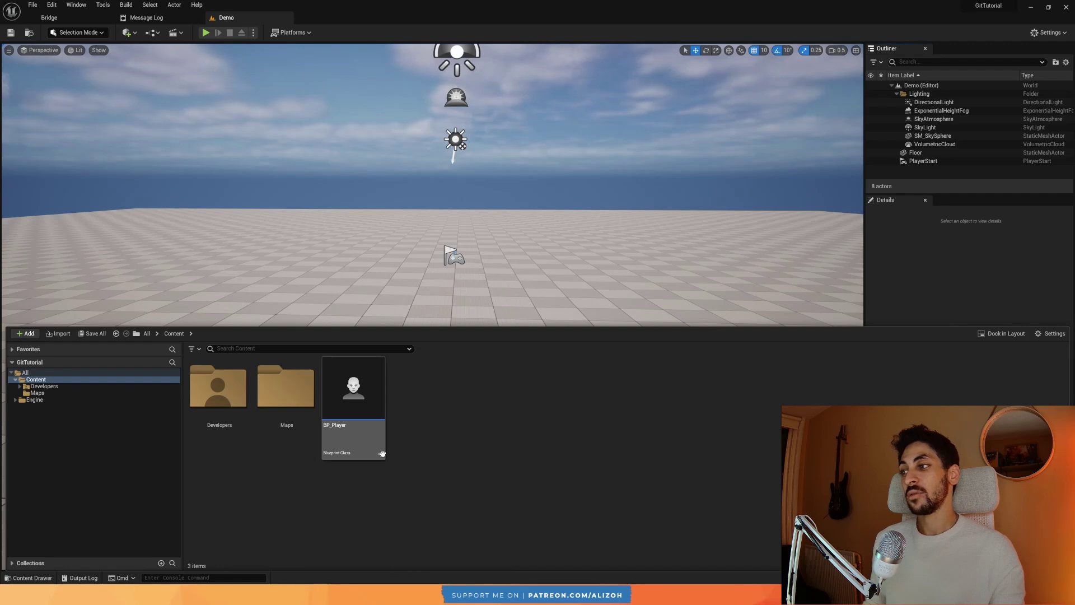
pyautogui.doubleClick(317, 412)
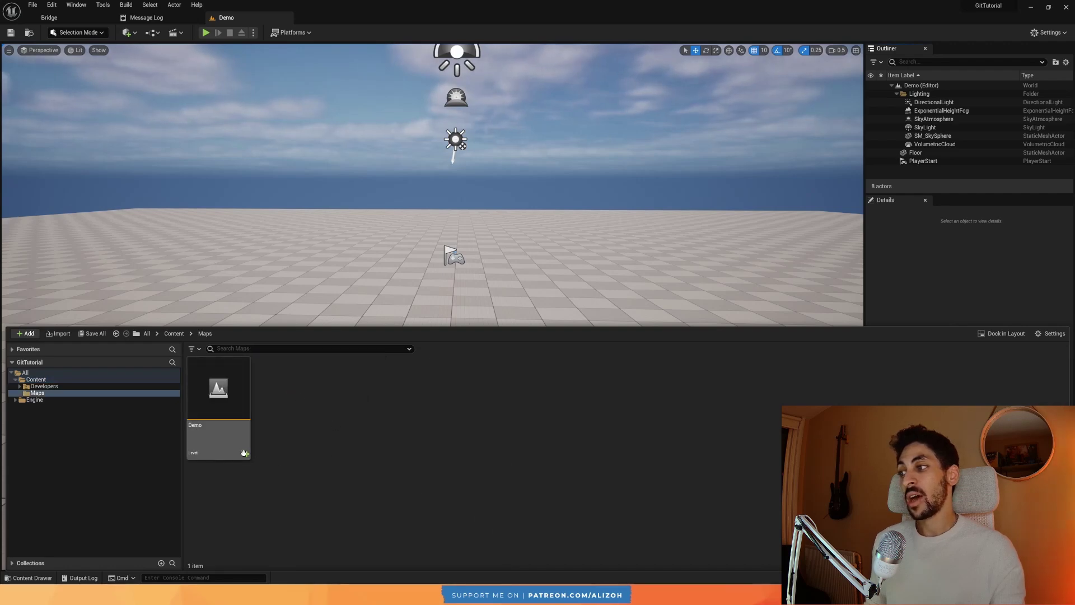
pyautogui.moveTo(249, 453)
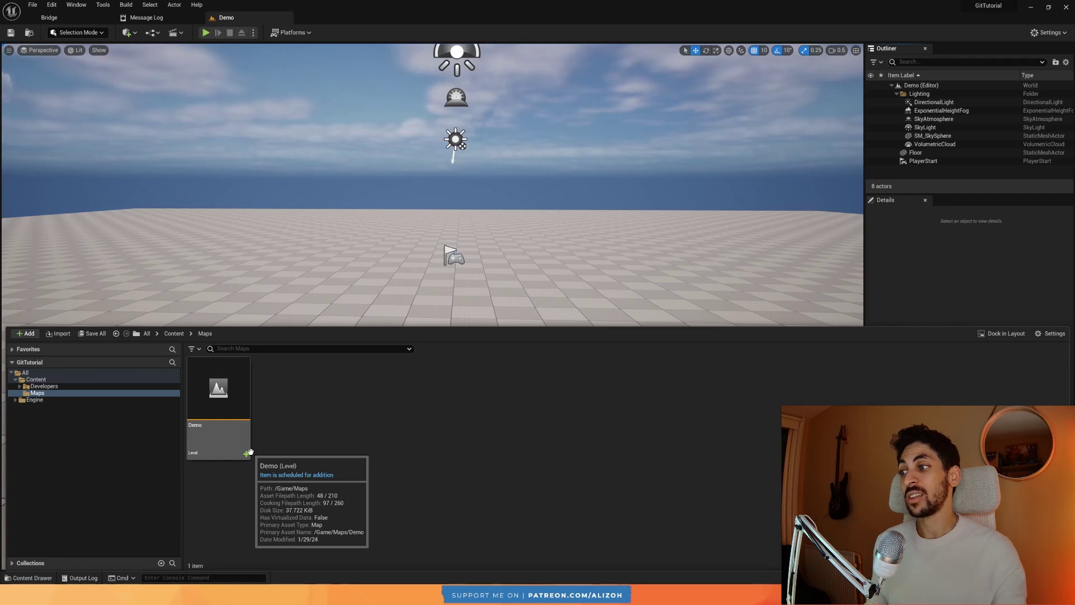
pyautogui.click(173, 333)
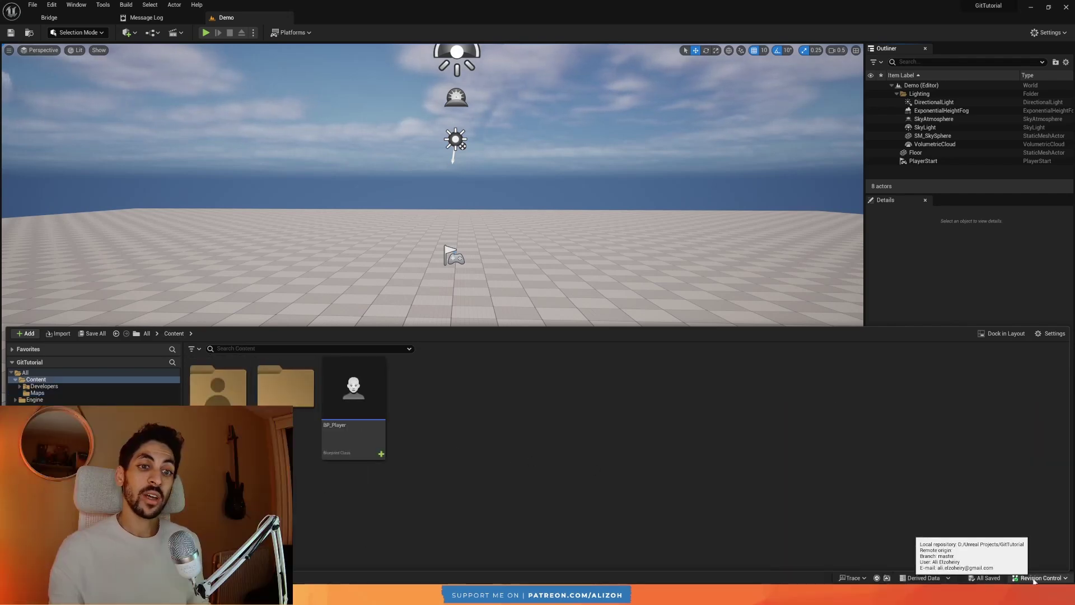
# Submit BP_Player and the Demo level with the description 'Added a demo and player'.
pyautogui.click(1033, 580)
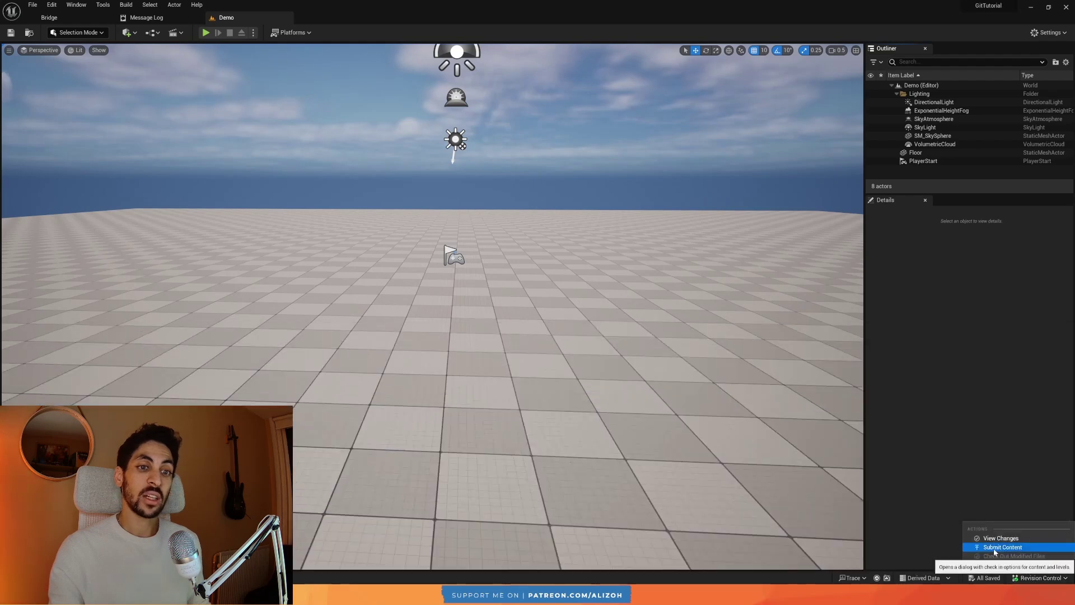
pyautogui.click(995, 551)
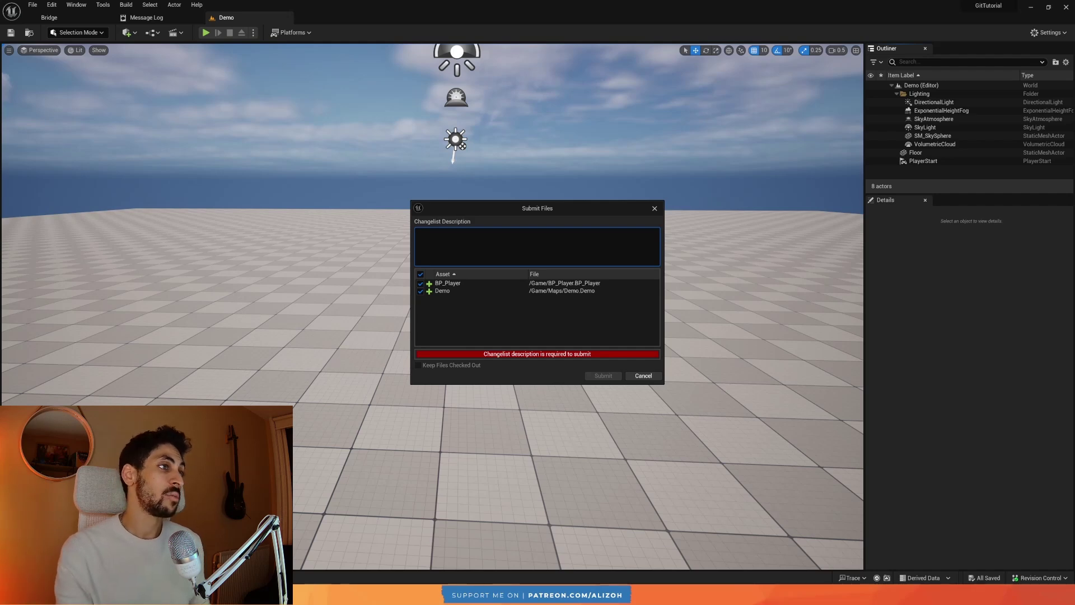
pyautogui.write('Added a demo and')
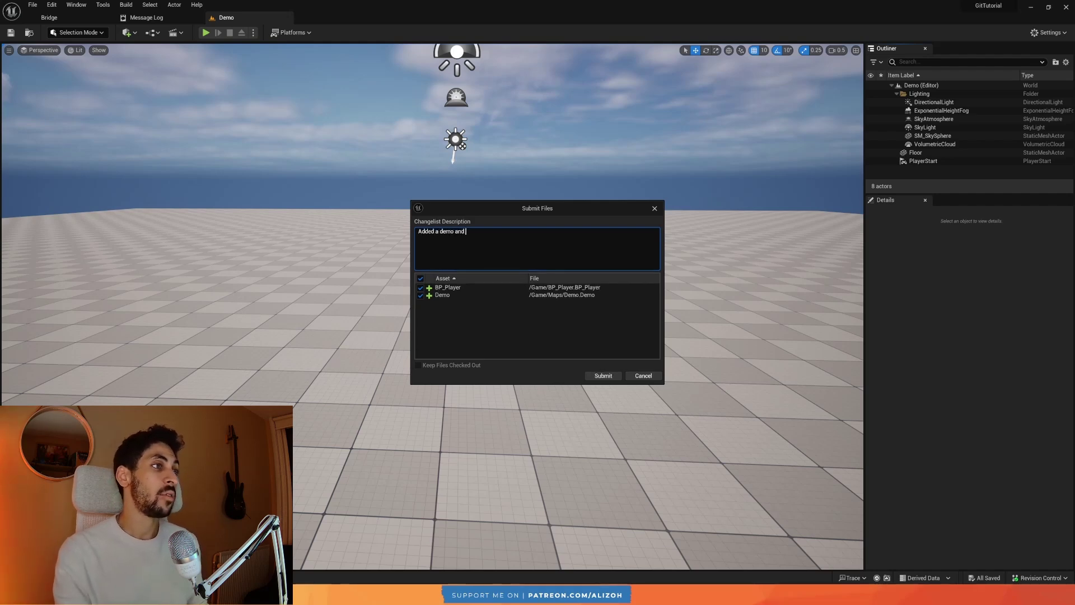
pyautogui.write(' player')
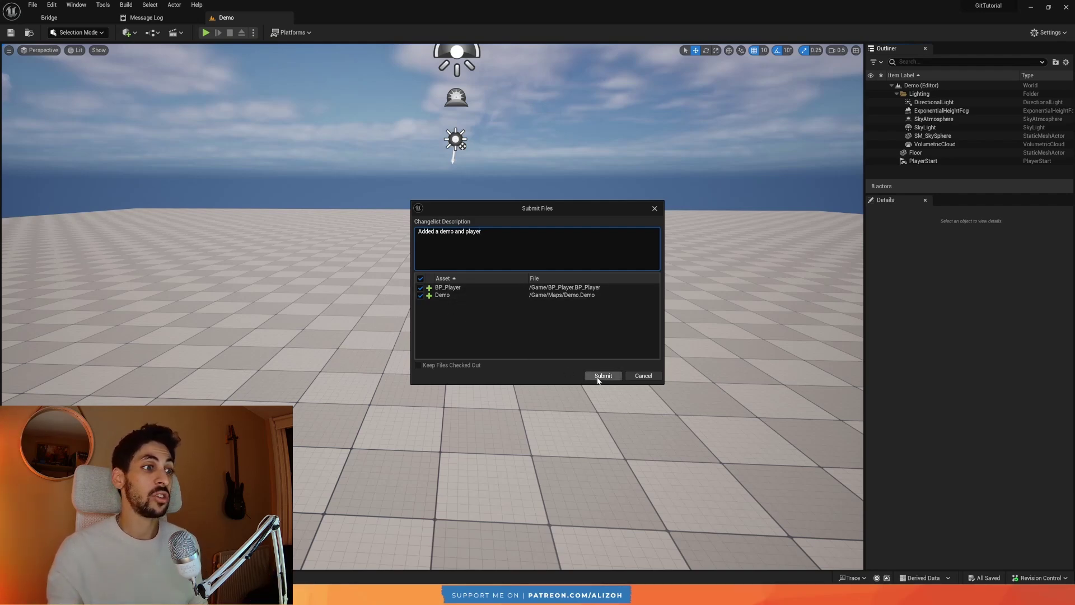
pyautogui.click(602, 376)
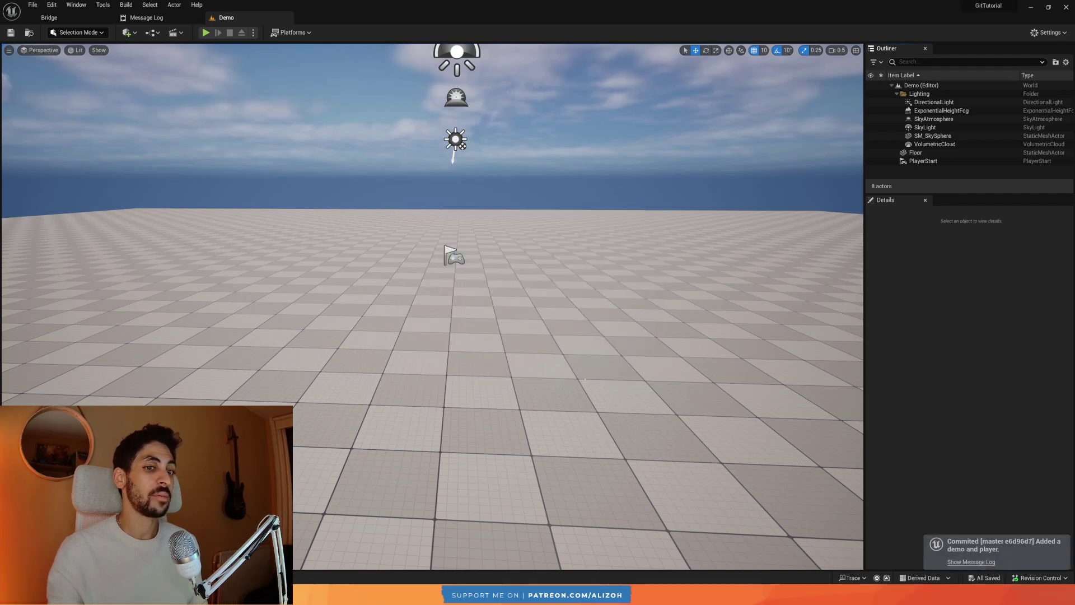
# Retry Submit Content to confirm nothing is left to check in.
pyautogui.click(1041, 577)
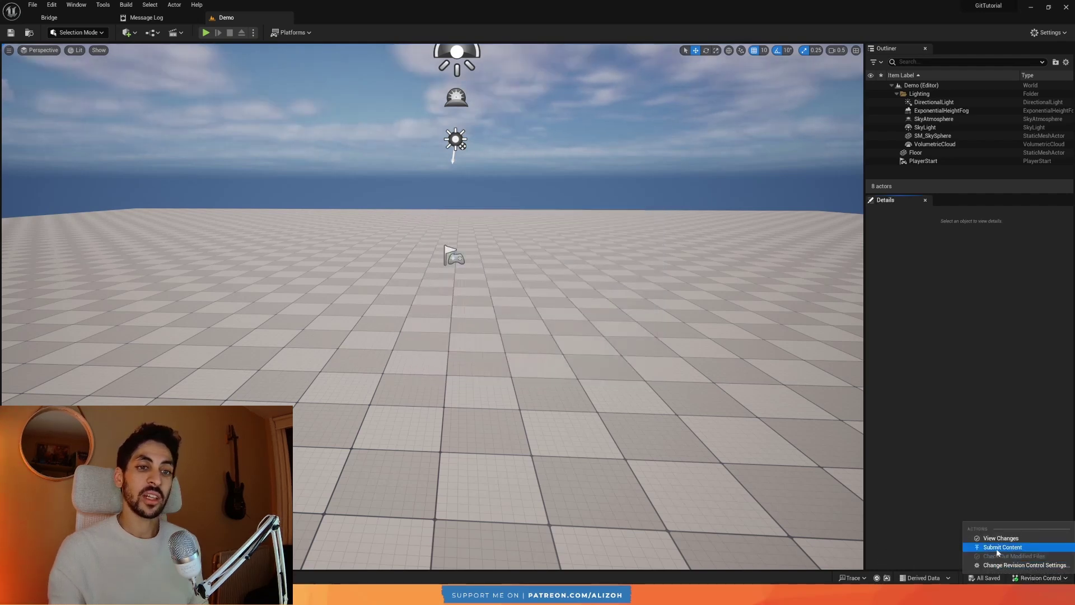
pyautogui.click(997, 552)
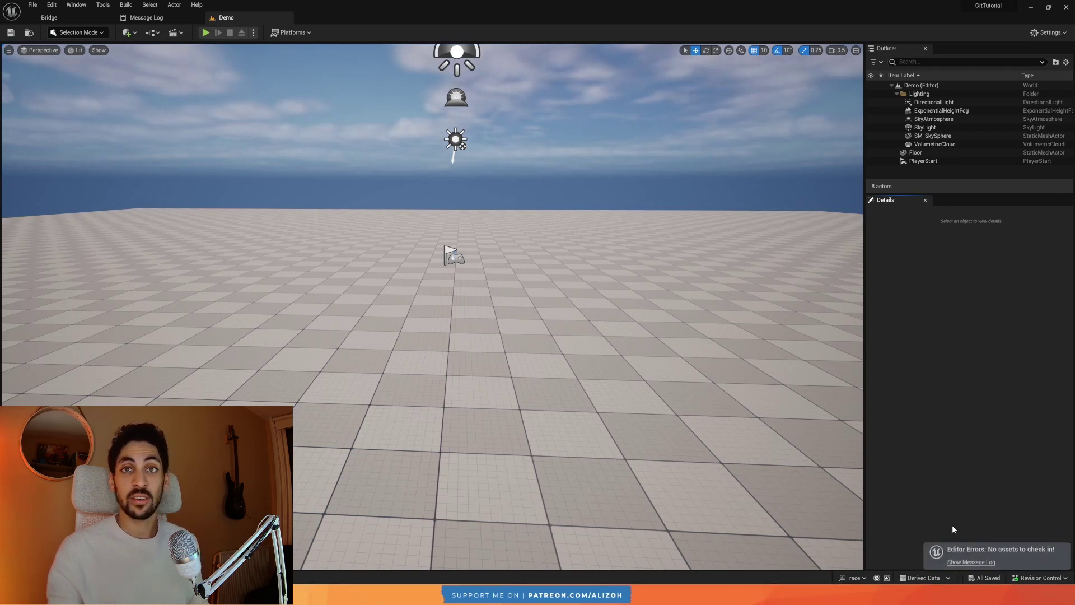
pyautogui.hotkey('ctrl', 'space')
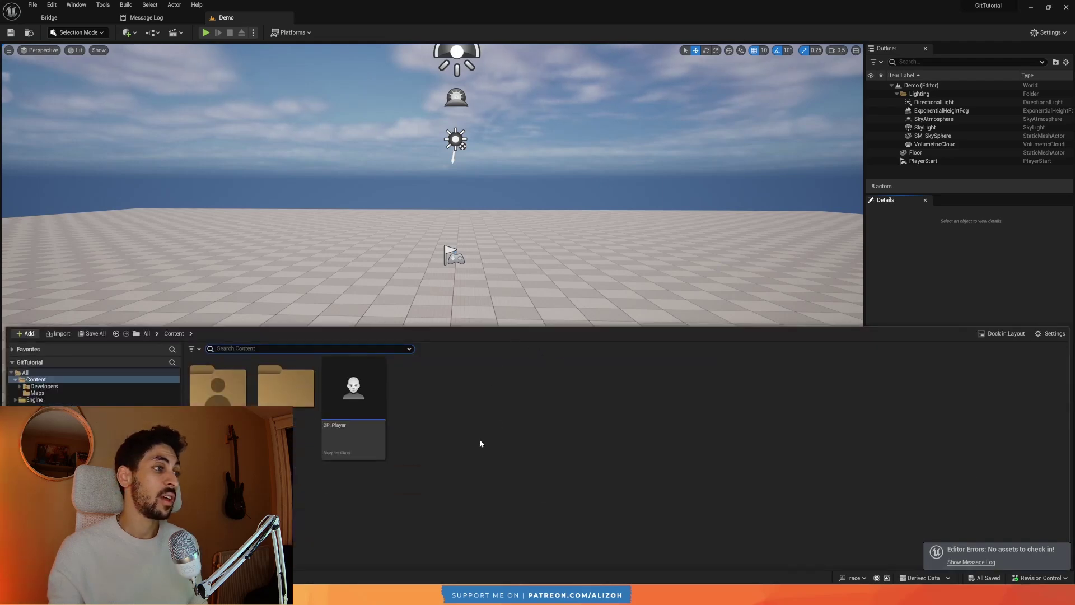
# Open BP_Player in the Blueprint editor from the Content folder.
pyautogui.rightClick(335, 419)
pyautogui.doubleClick(313, 403)
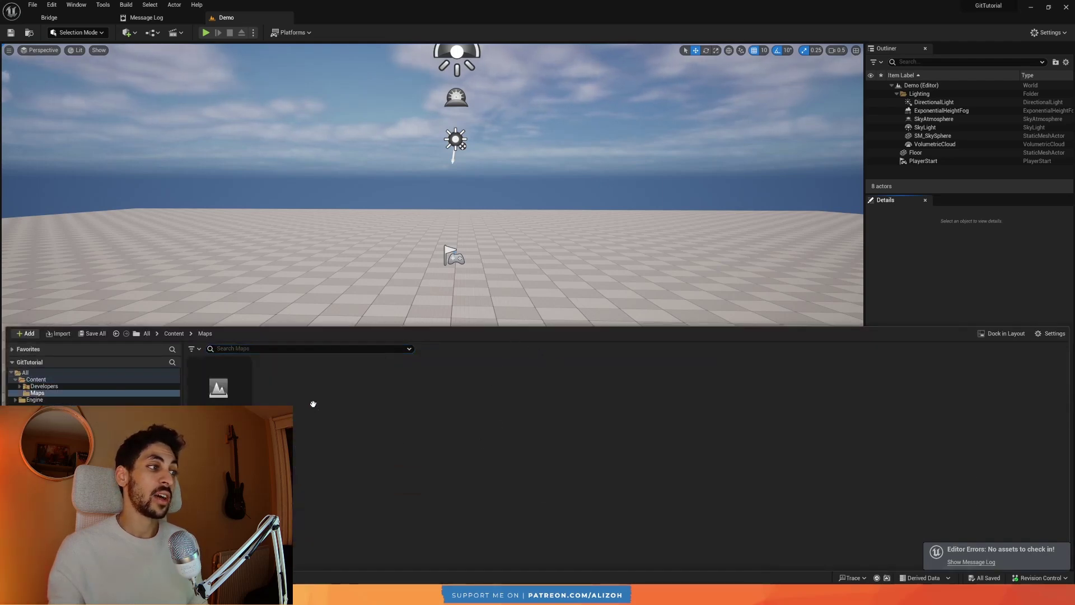
pyautogui.click(173, 334)
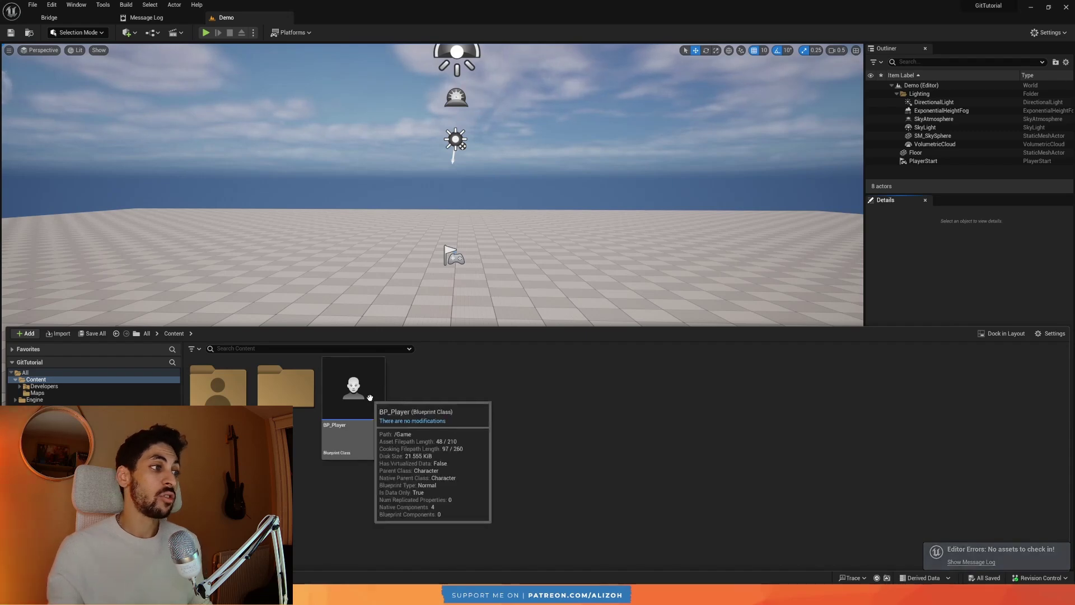
pyautogui.click(369, 396)
pyautogui.doubleClick(369, 396)
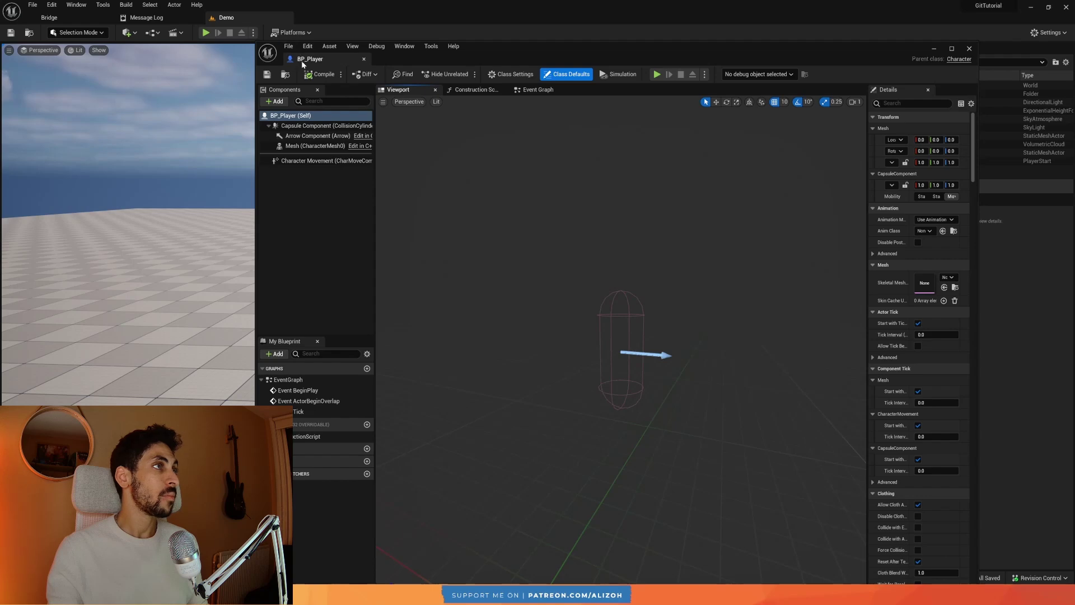
# Dock the BP_Player editor beside the Demo level and frame its Event Graph.
pyautogui.moveTo(303, 60); pyautogui.dragTo(314, 17)
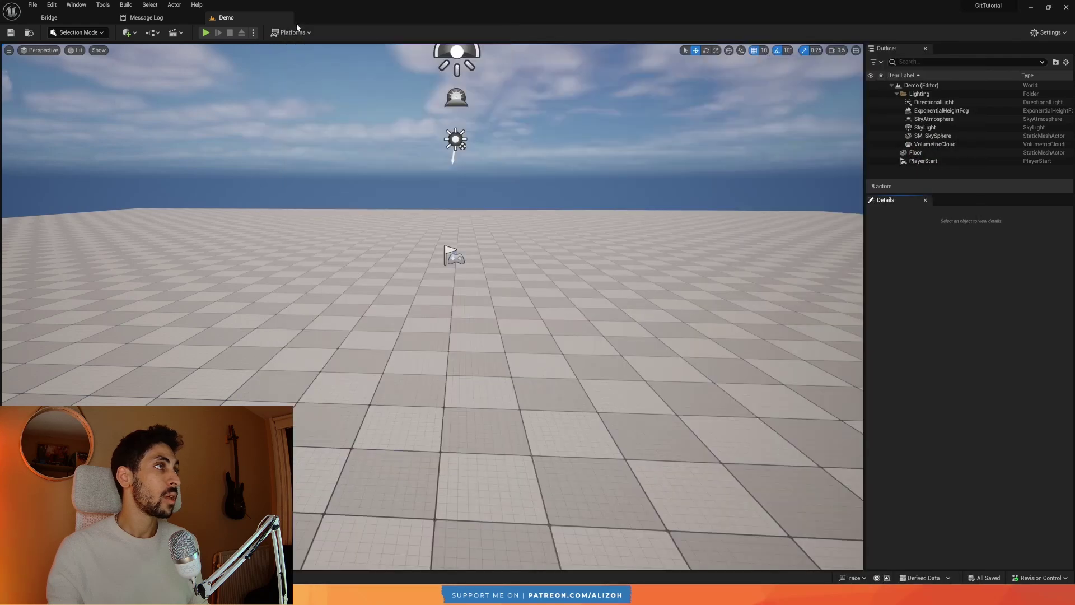
pyautogui.click(340, 48)
pyautogui.moveTo(383, 160); pyautogui.dragTo(506, 274, button='right')
# Add a Print String node printing Hello after Event Tick and save the blueprint.
pyautogui.moveTo(496, 270); pyautogui.dragTo(712, 264)
pyautogui.write('print')
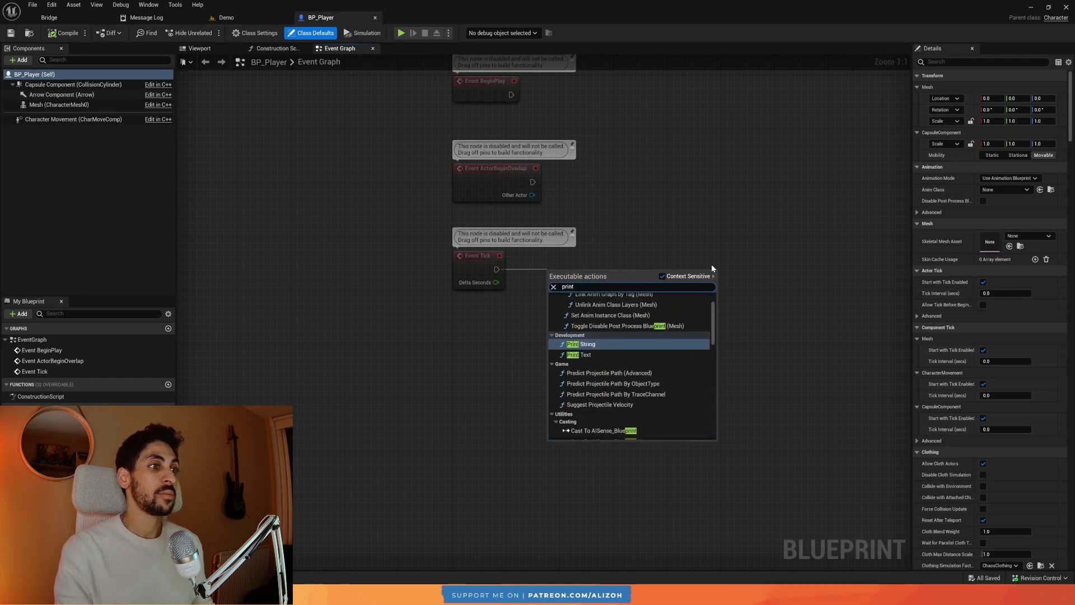
pyautogui.press('Return')
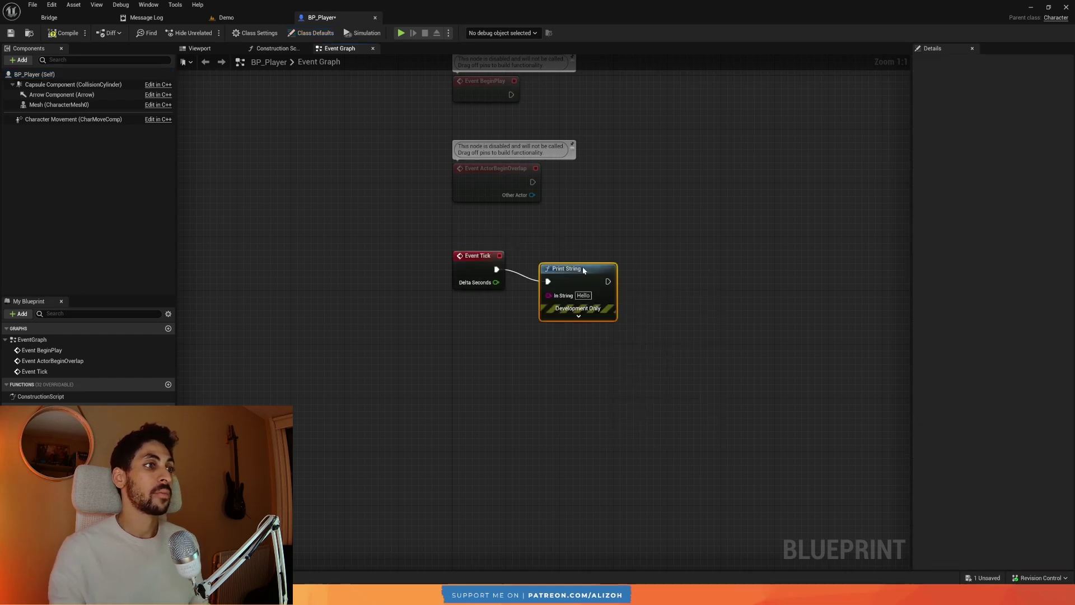
pyautogui.hotkey('ctrl', 's')
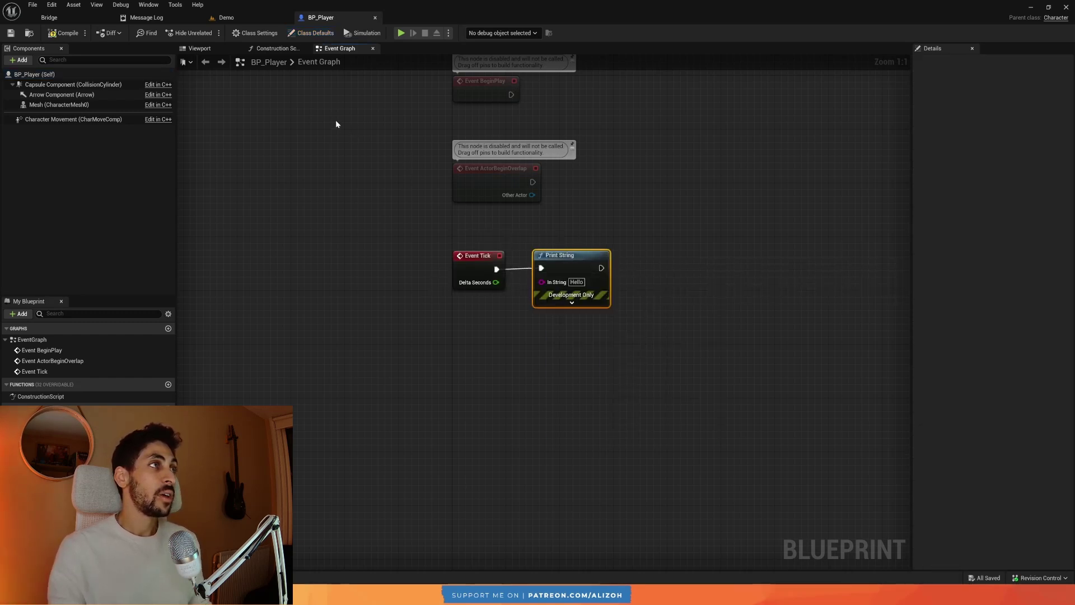
pyautogui.hotkey('ctrl', 'space')
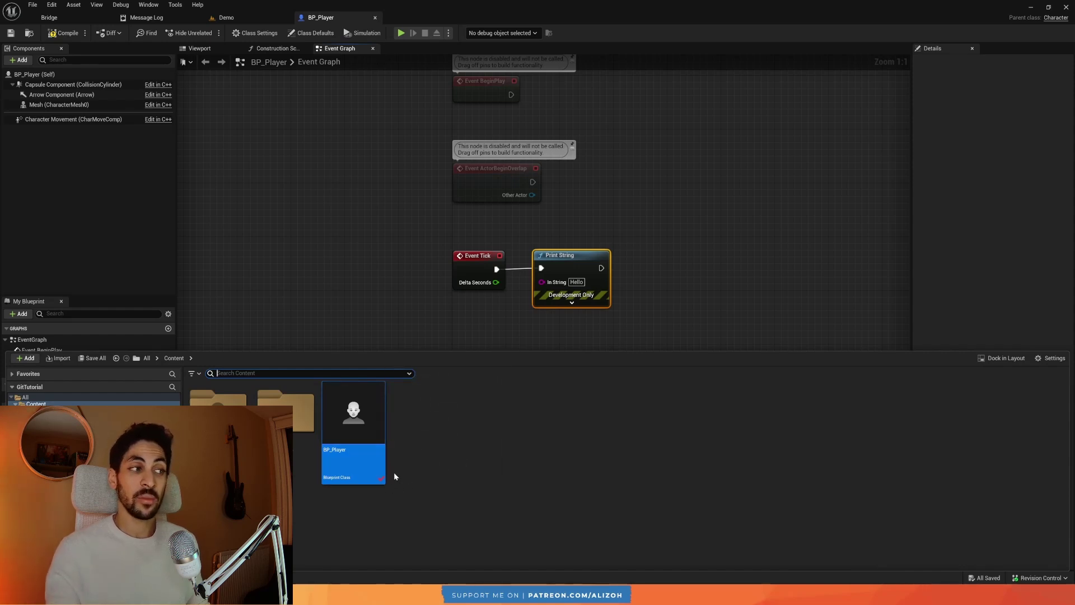
pyautogui.click(1031, 578)
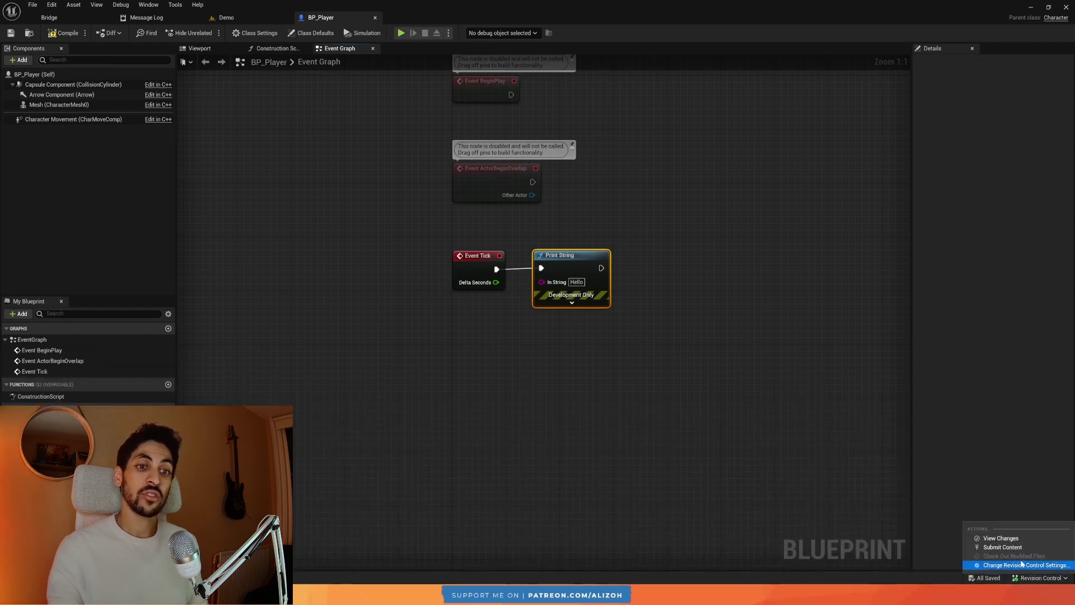
# Submit content and open BP_Player's Blueprint Diff against its committed version, full screen.
pyautogui.click(1003, 547)
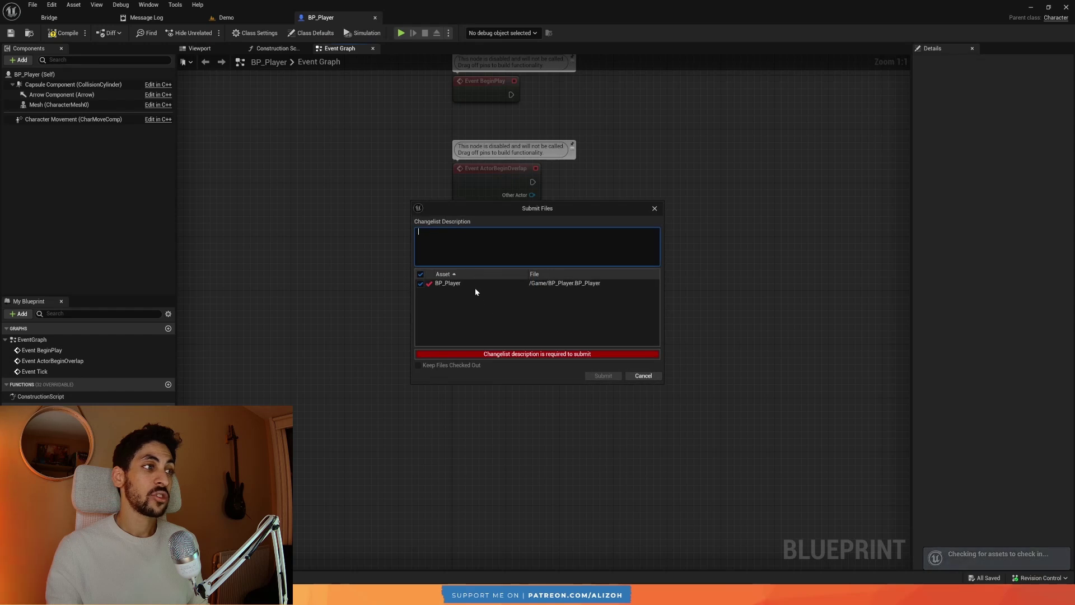
pyautogui.click(515, 283)
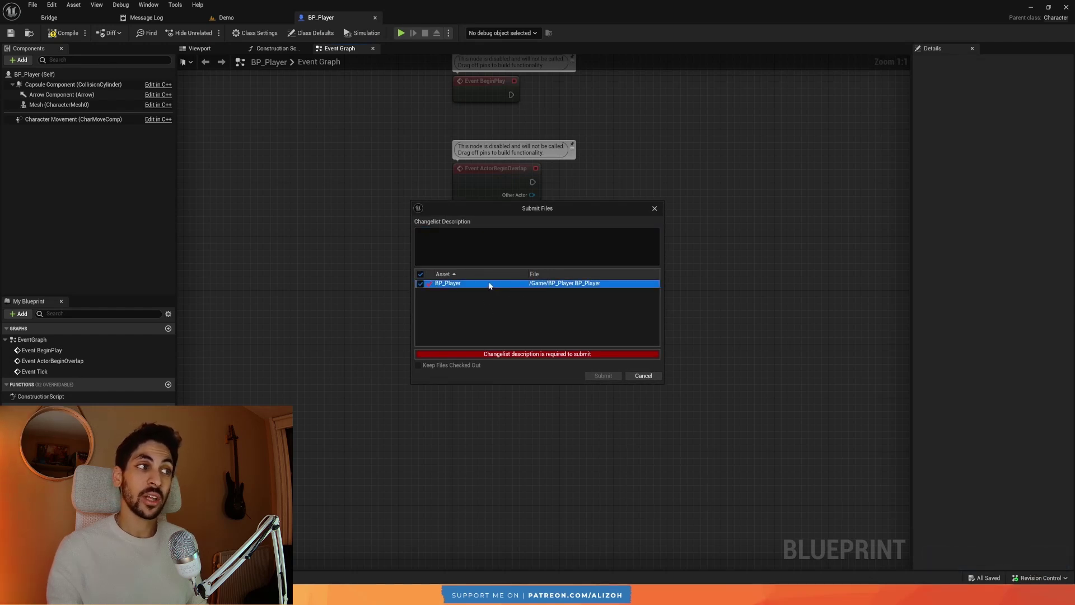
pyautogui.doubleClick(489, 284)
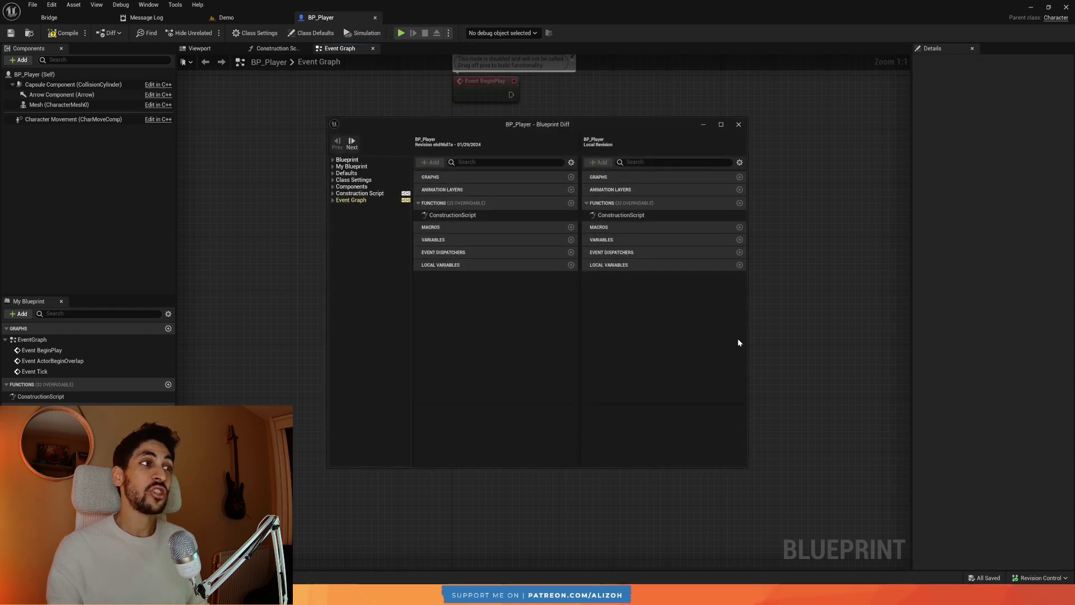
pyautogui.click(721, 125)
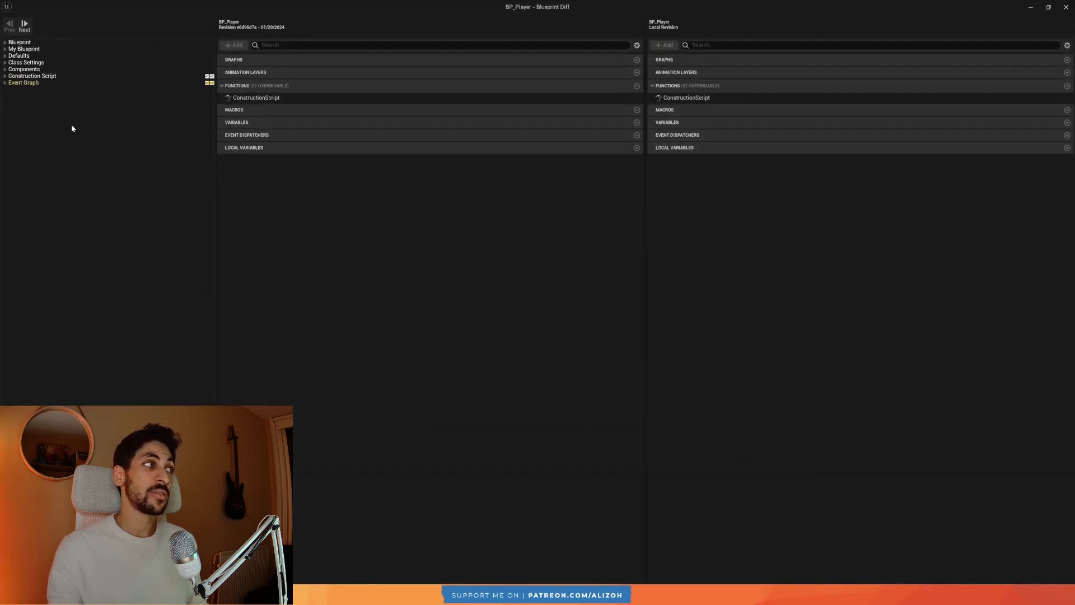
# Review the Event Graph's added Print String node and its Event Tick link, then close the diff.
pyautogui.click(5, 83)
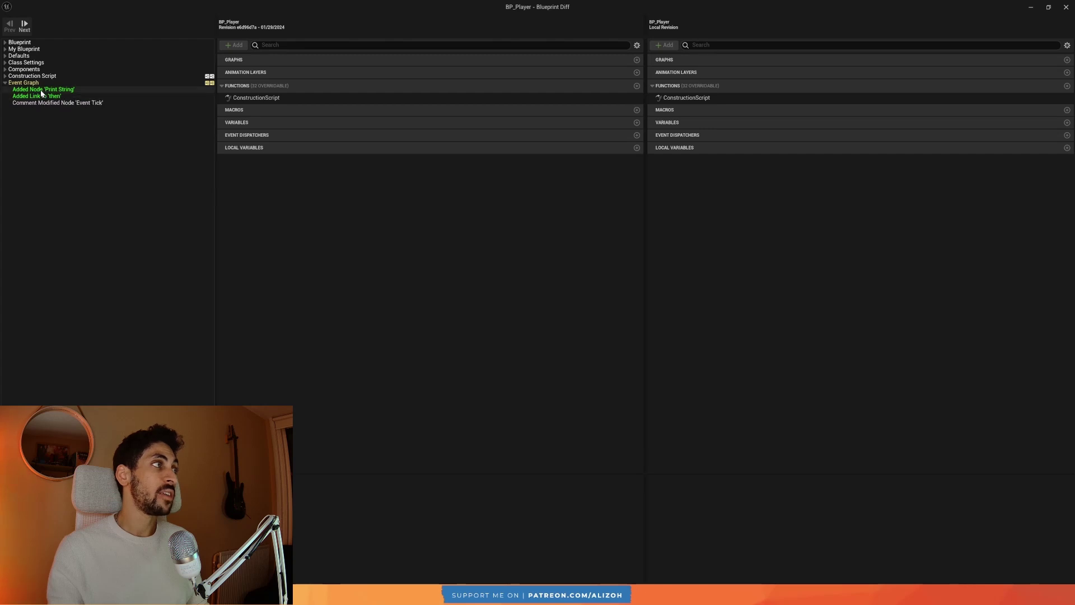
pyautogui.click(31, 89)
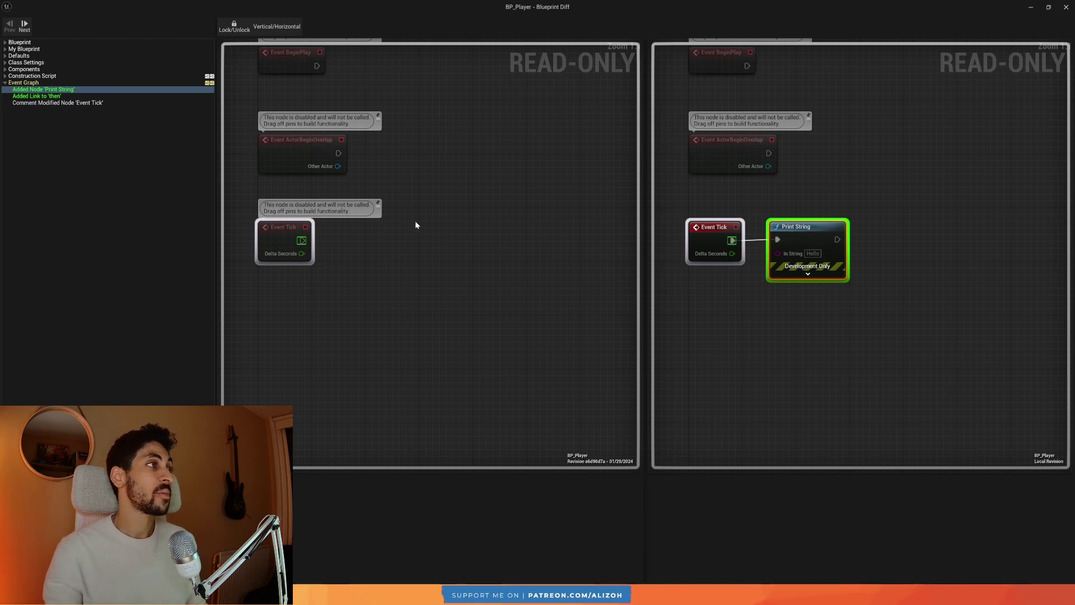
pyautogui.click(58, 96)
pyautogui.press('Up')
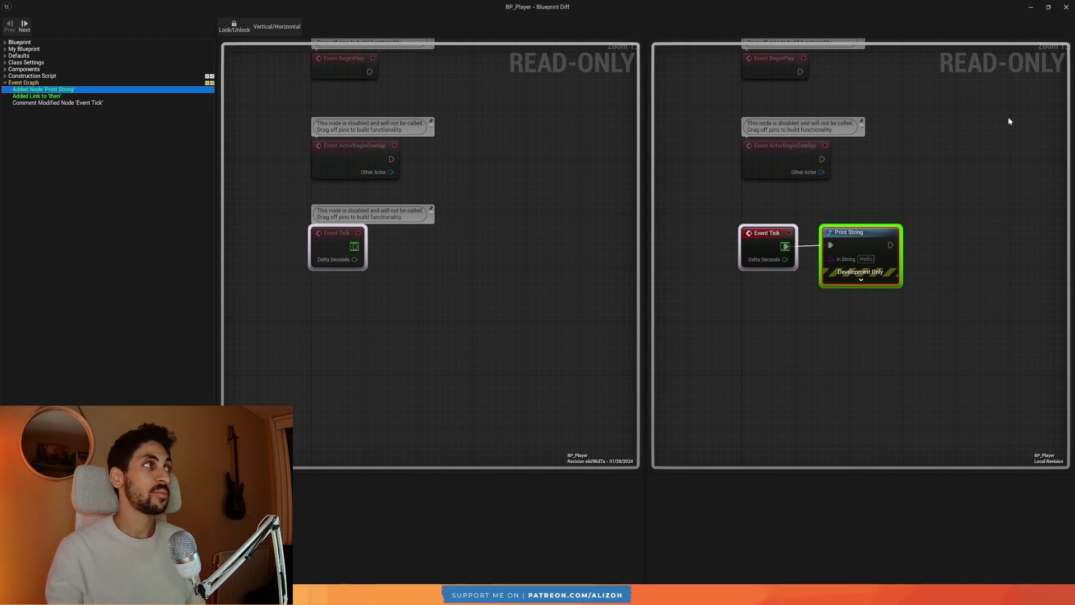
pyautogui.click(1067, 6)
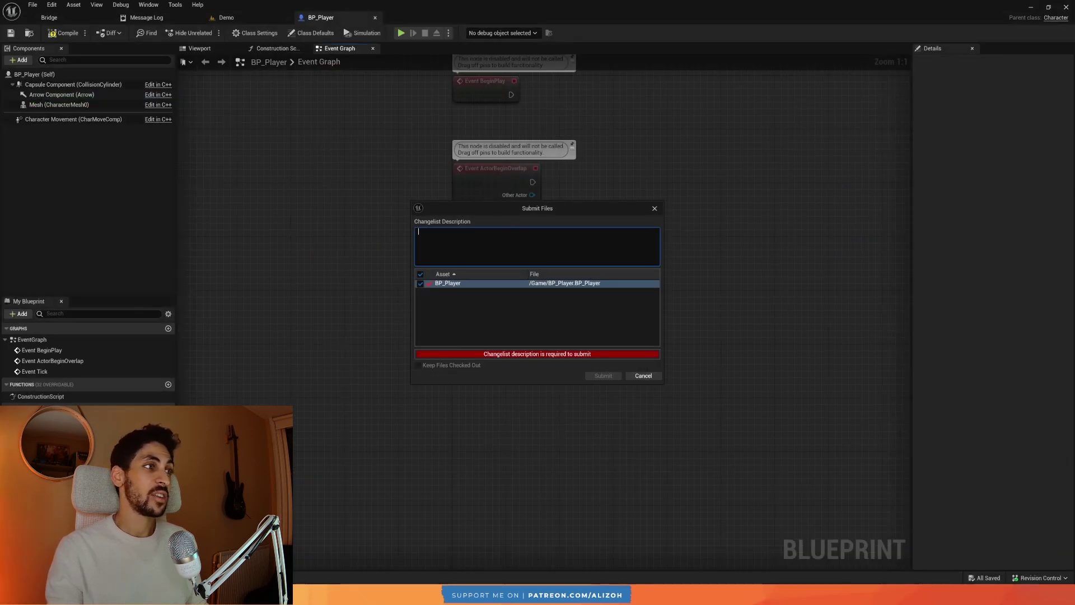
# Submit the BP_Player change with the changelist description 'Updated player.'.
pyautogui.write('Updated player')
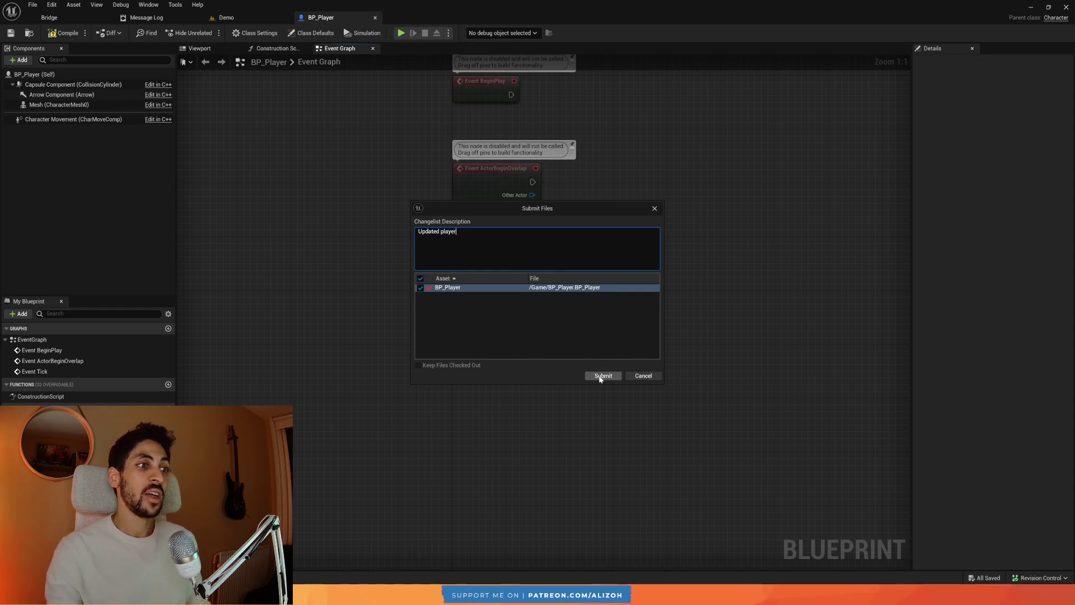
pyautogui.click(606, 375)
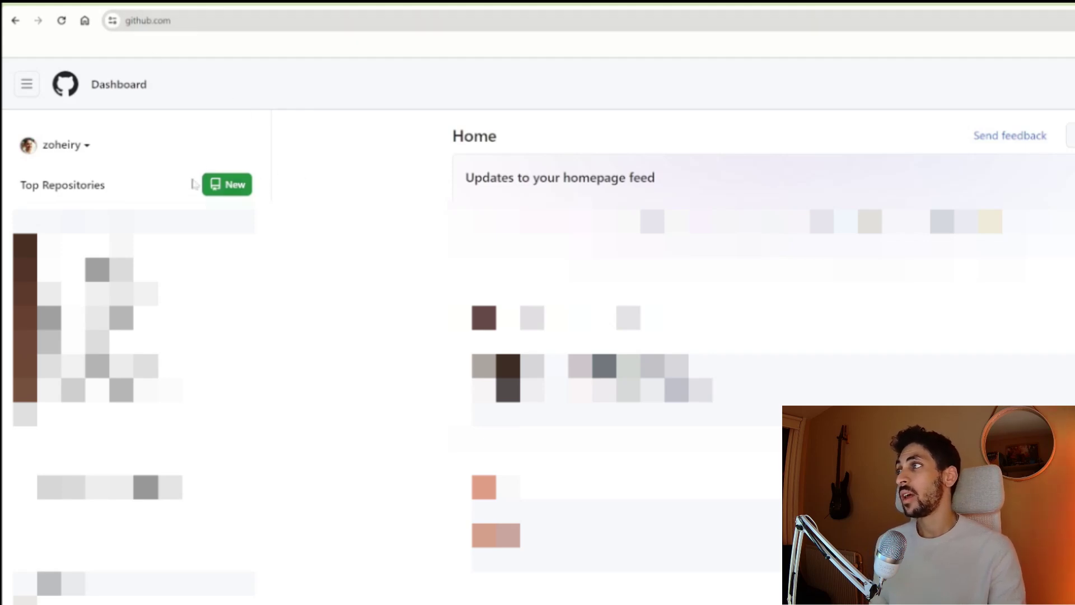
# Create a public GitHub repository named git-tutorial with no README.
pyautogui.click(229, 186)
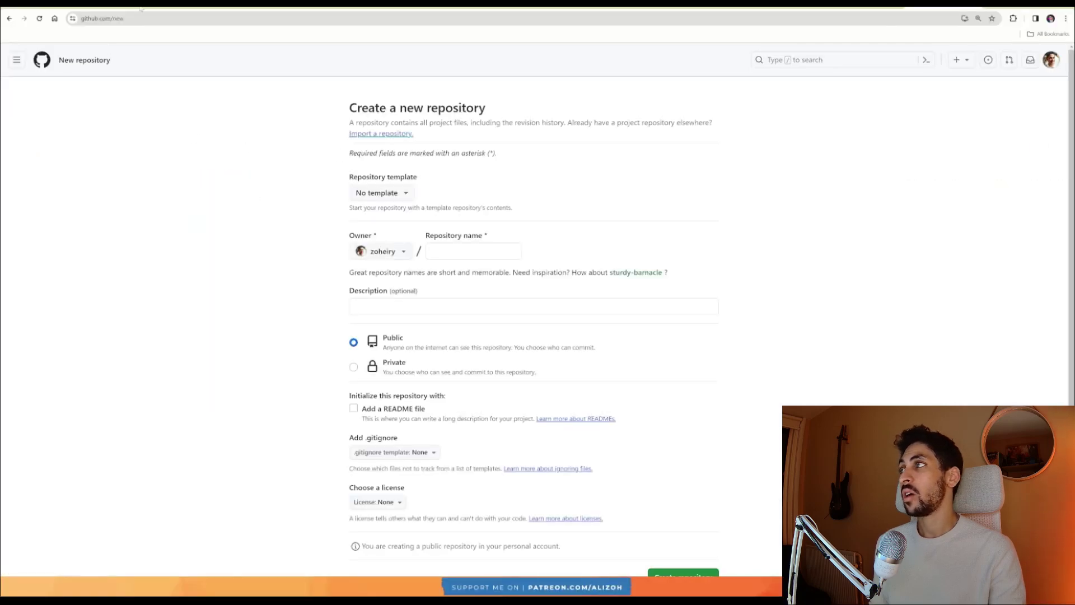
pyautogui.hotkey('ctrl', 'l')
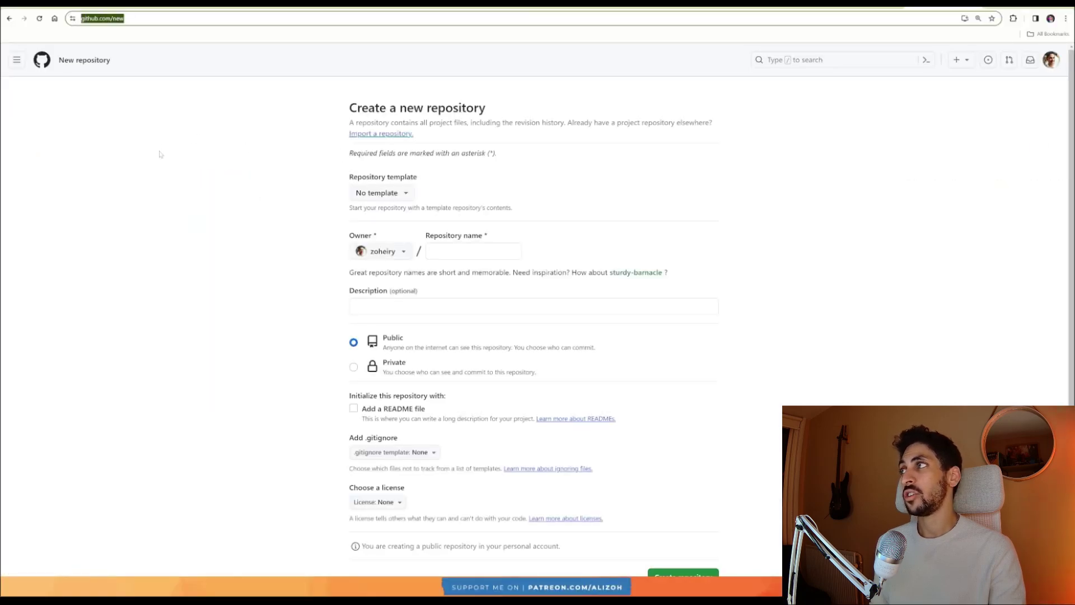
pyautogui.click(159, 154)
pyautogui.click(473, 250)
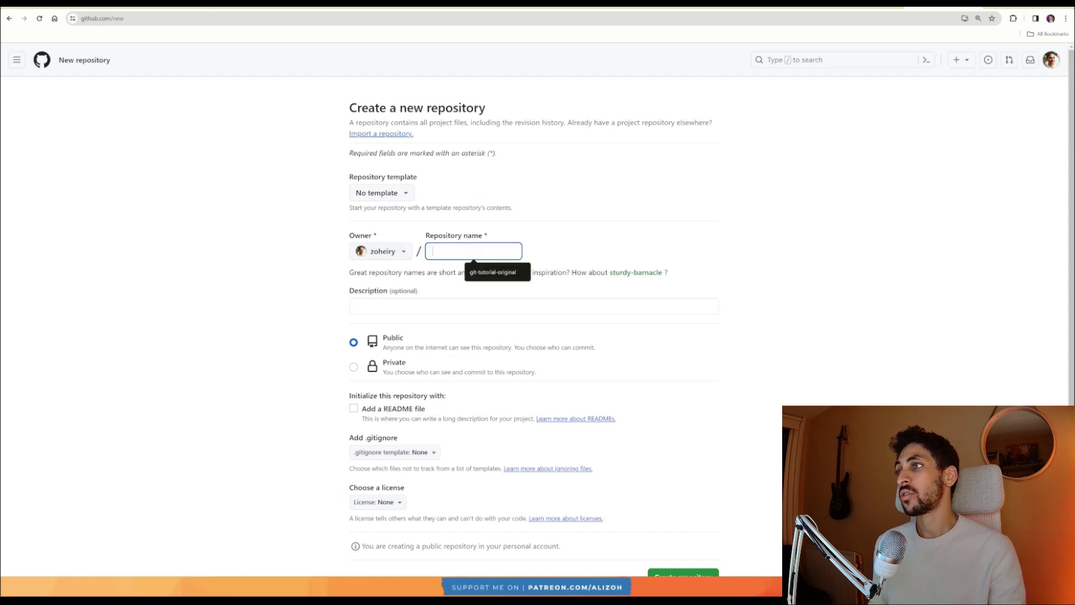
pyautogui.write('git-tutoria')
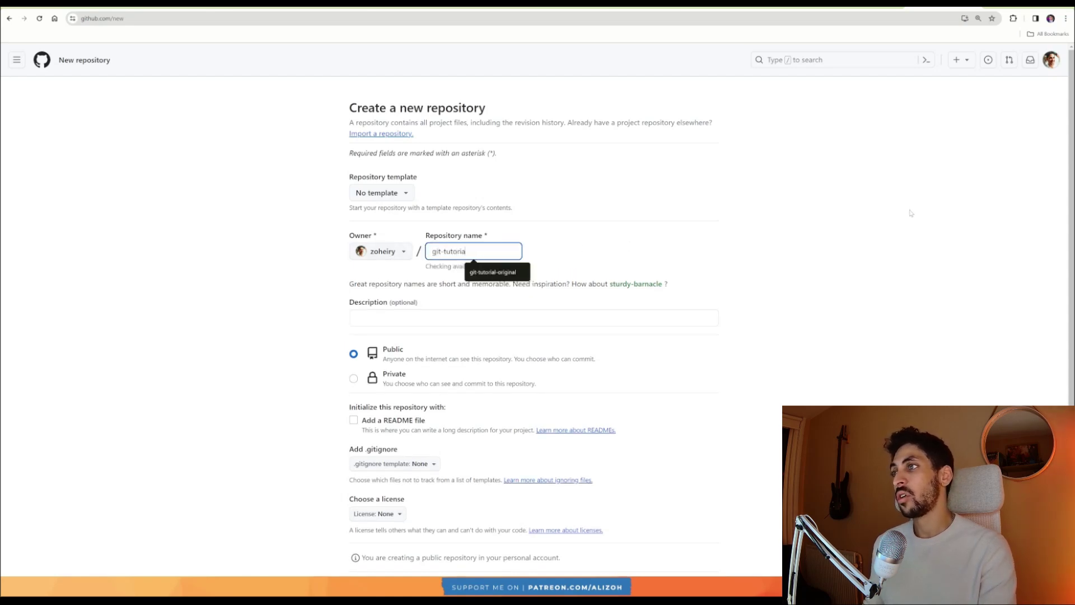
pyautogui.write('l')
pyautogui.click(911, 213)
pyautogui.scroll(-1, 504, 280)
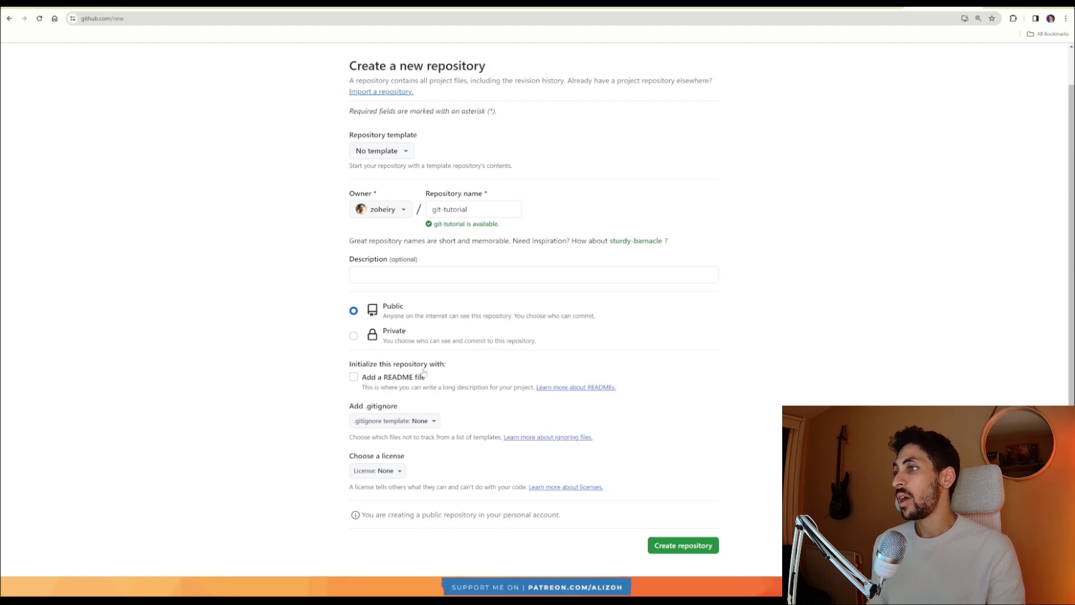
pyautogui.scroll(-1, 424, 373)
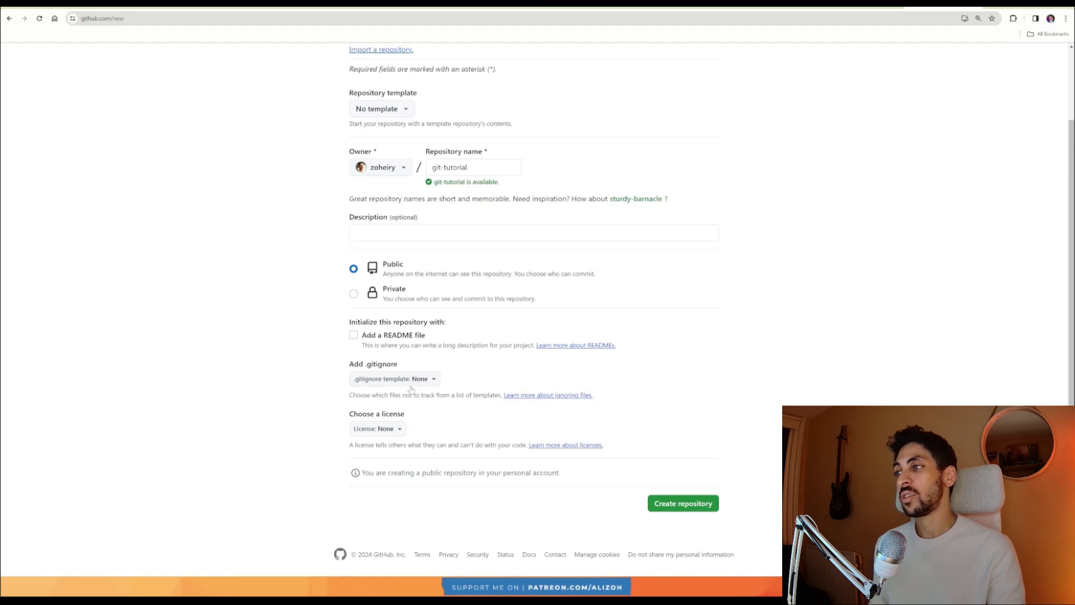
pyautogui.click(704, 504)
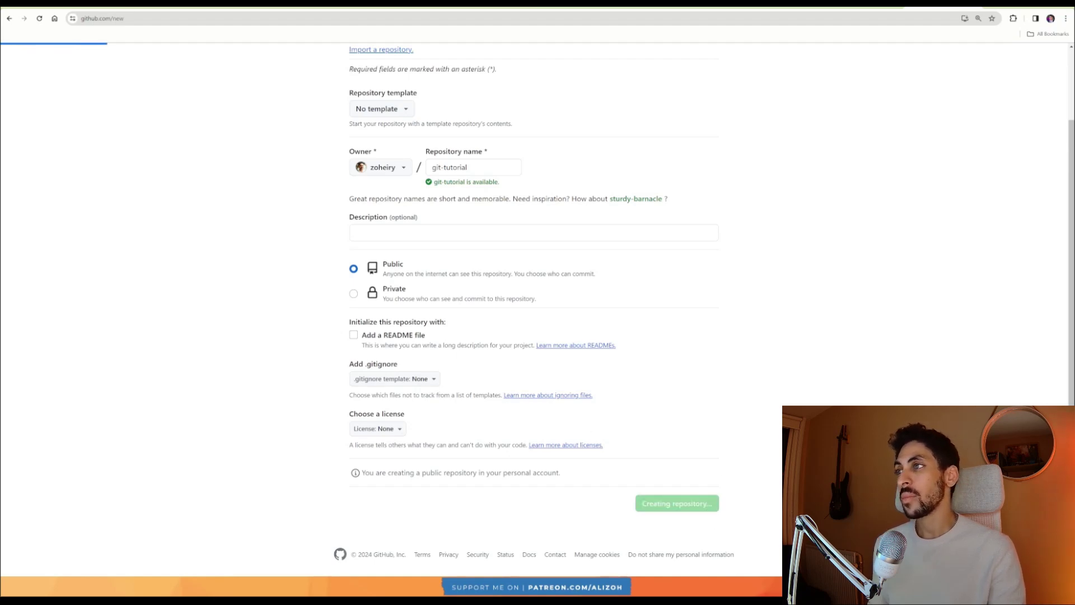
pyautogui.scroll(-3, 534, 280)
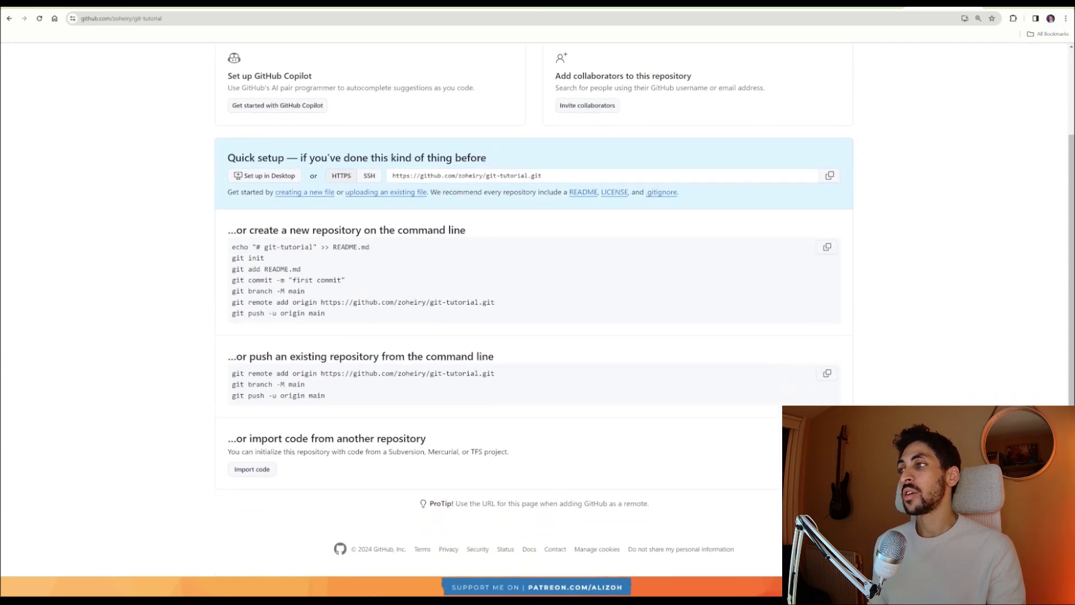
# Inspect the remote URL, toggling Quick setup between SSH and HTTPS and leaving it on HTTPS.
pyautogui.moveTo(495, 302); pyautogui.dragTo(321, 302)
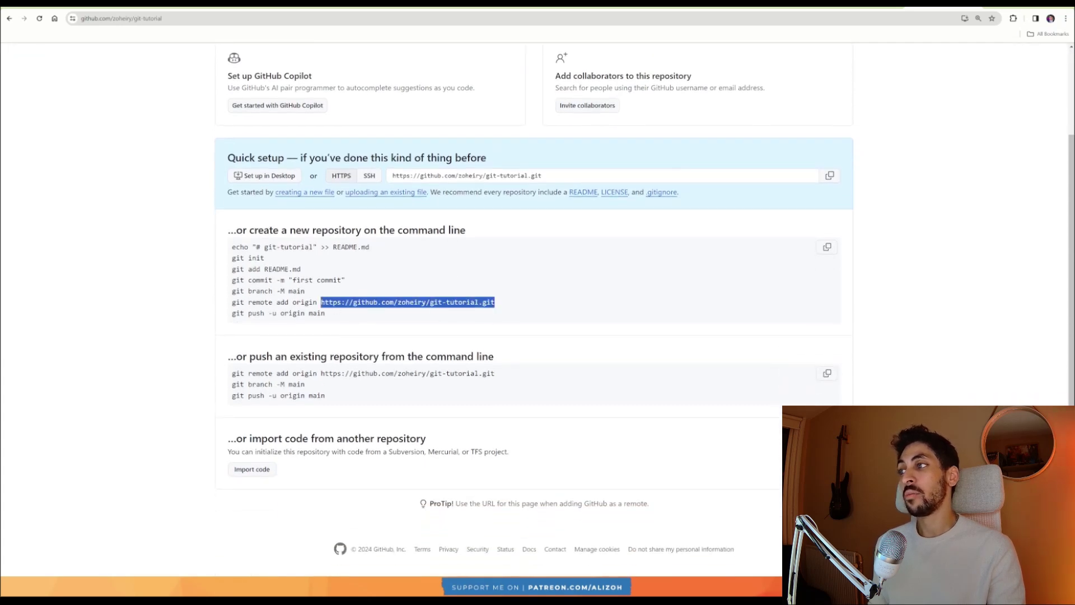
pyautogui.doubleClick(305, 302)
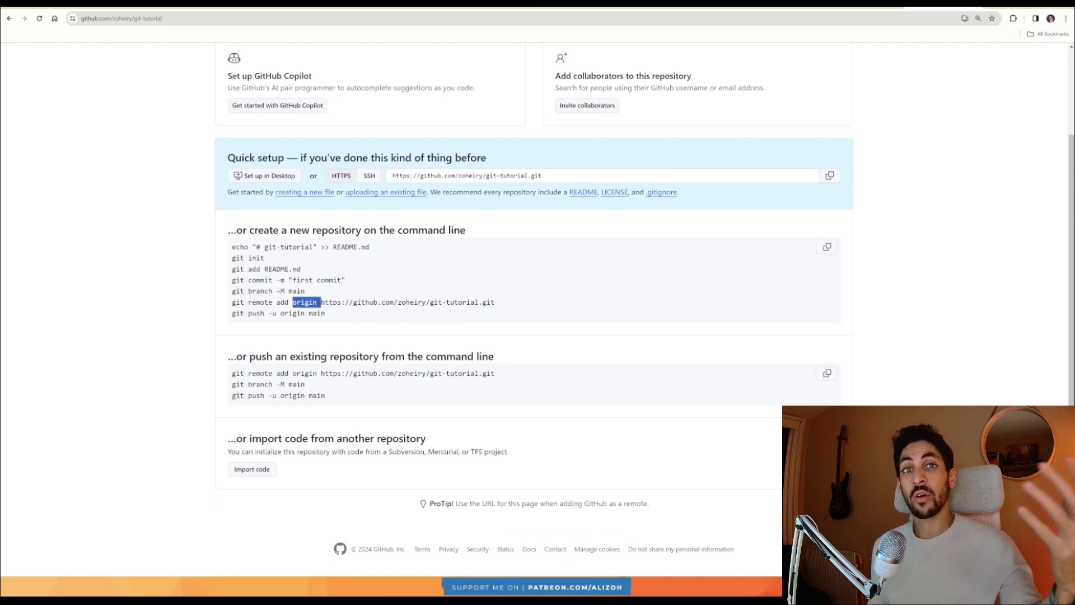
pyautogui.click(498, 305)
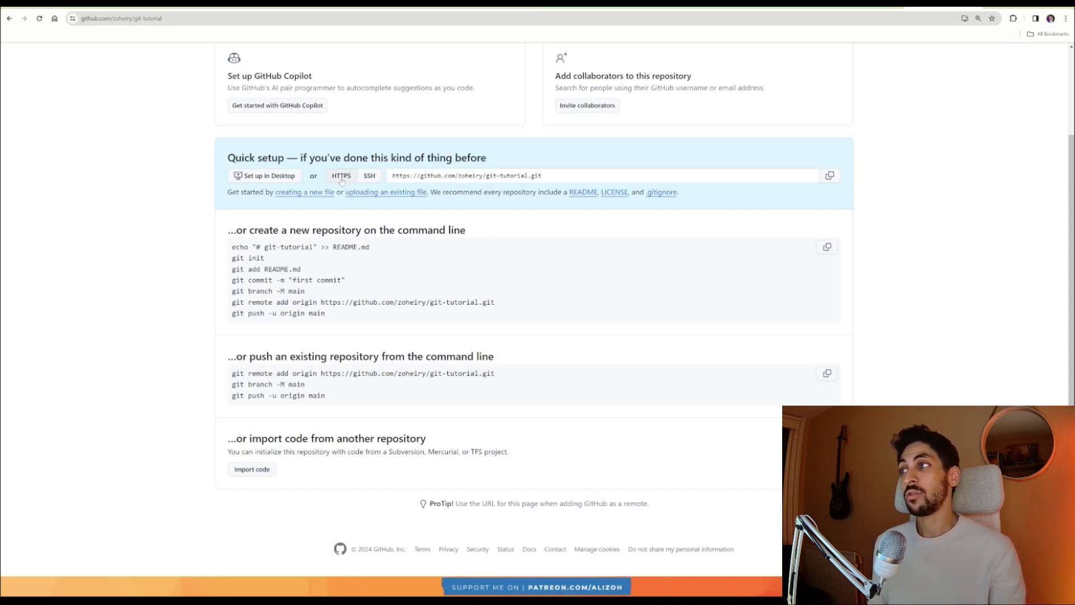
pyautogui.click(371, 178)
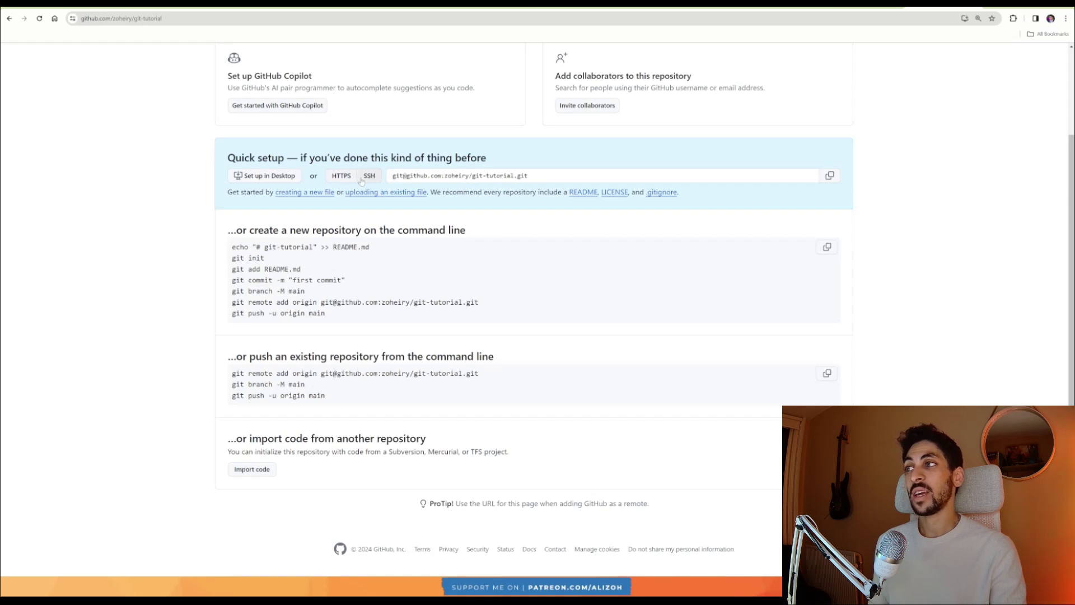
pyautogui.click(338, 177)
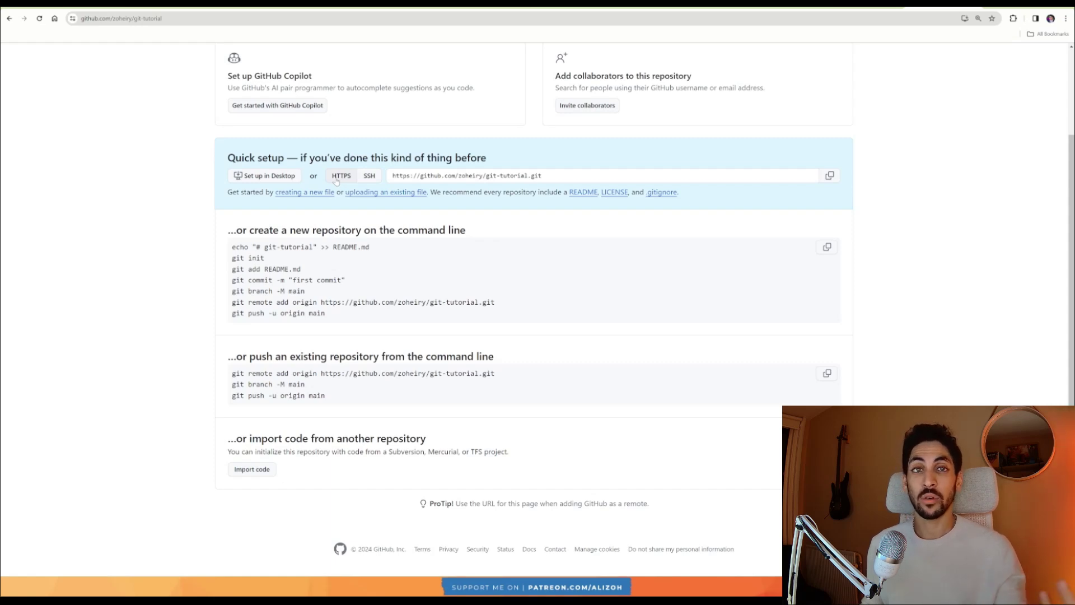
pyautogui.click(369, 176)
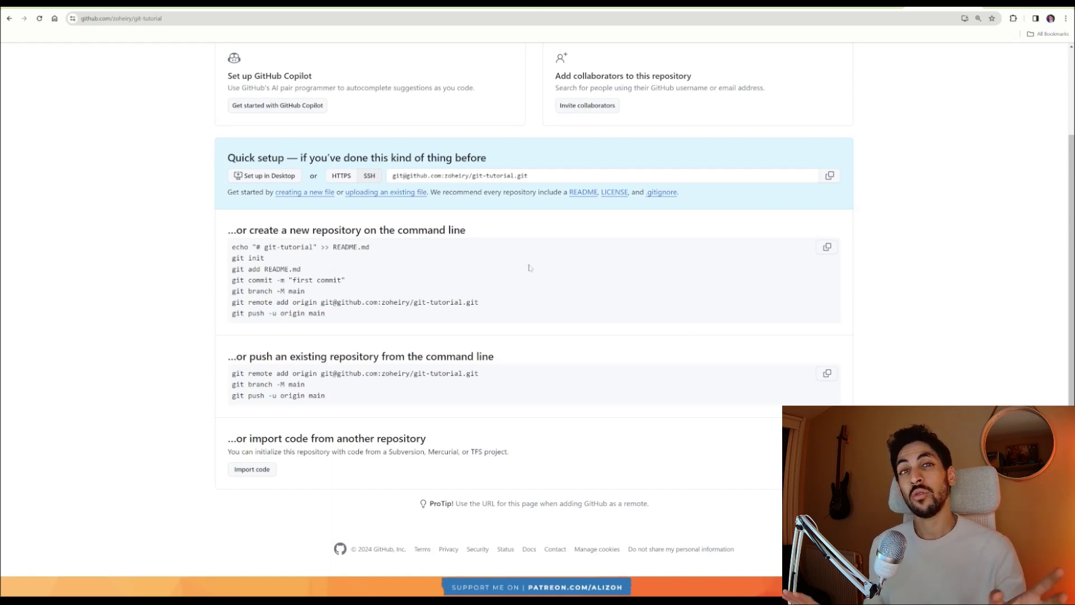
pyautogui.click(342, 177)
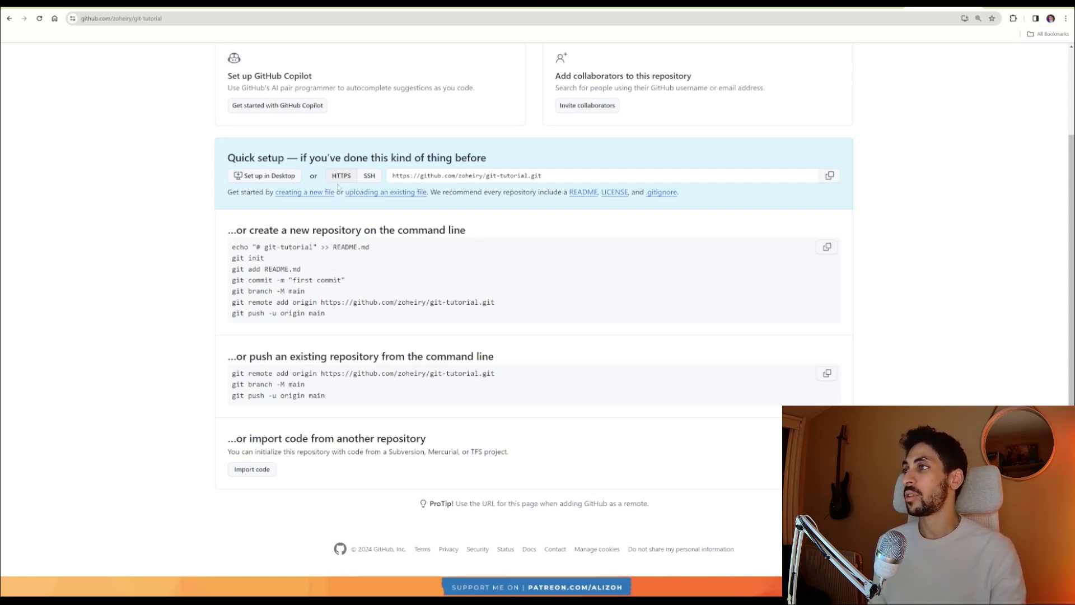
# Select the full 'git remote add origin' command line for copying.
pyautogui.moveTo(507, 306); pyautogui.dragTo(236, 303)
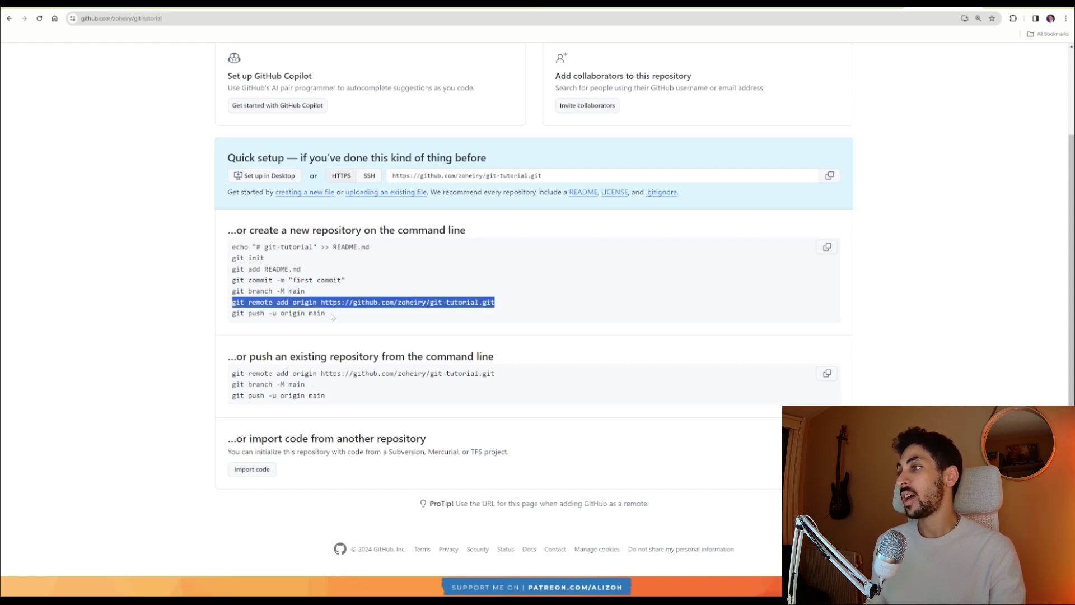
pyautogui.moveTo(317, 295); pyautogui.dragTo(231, 259)
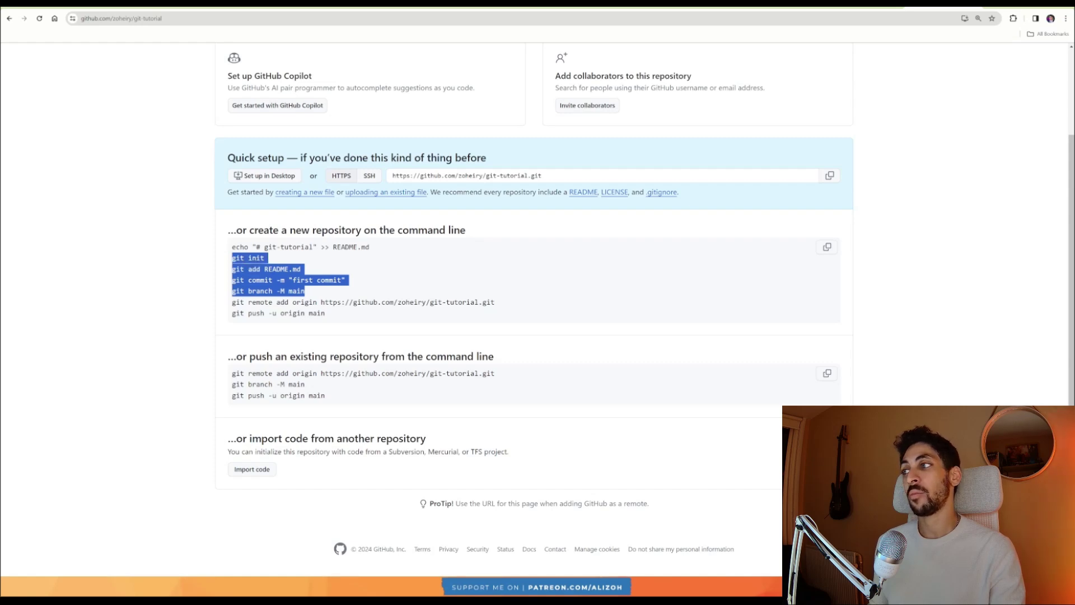
pyautogui.moveTo(507, 303); pyautogui.dragTo(232, 303)
pyautogui.hotkey('ctrl', 'c')
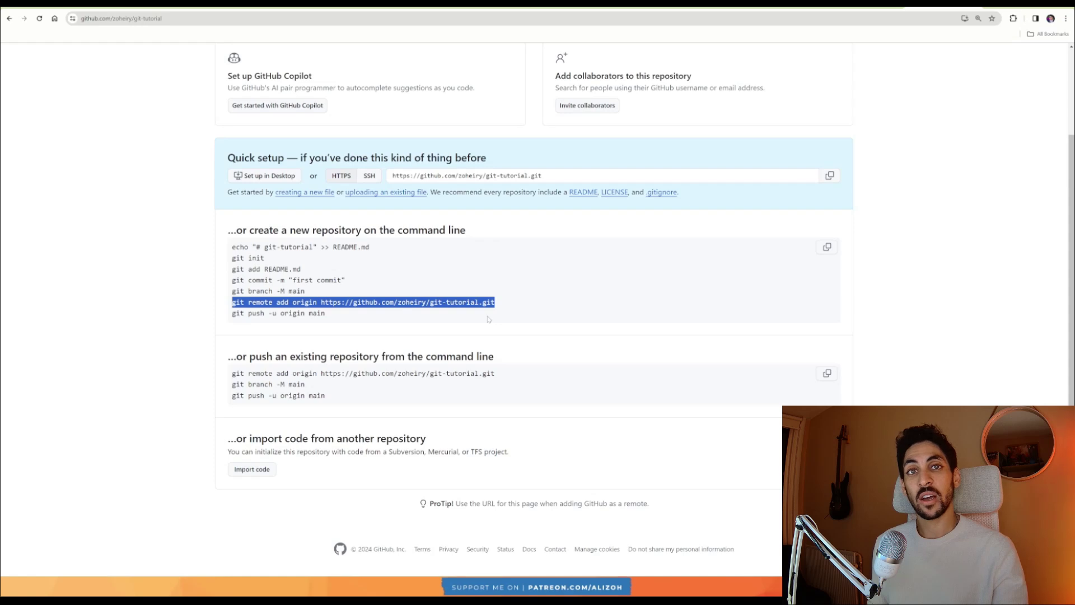
# Launch Git Bash from the Start search and maximize its window.
pyautogui.press('super')
pyautogui.write('git bas')
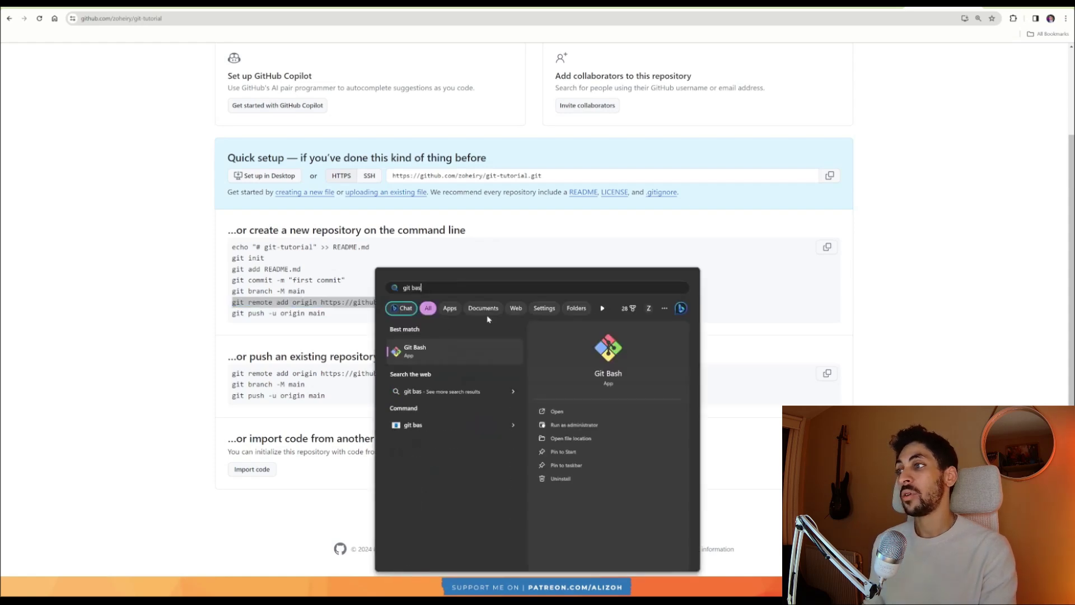
pyautogui.write('h')
pyautogui.press('Return')
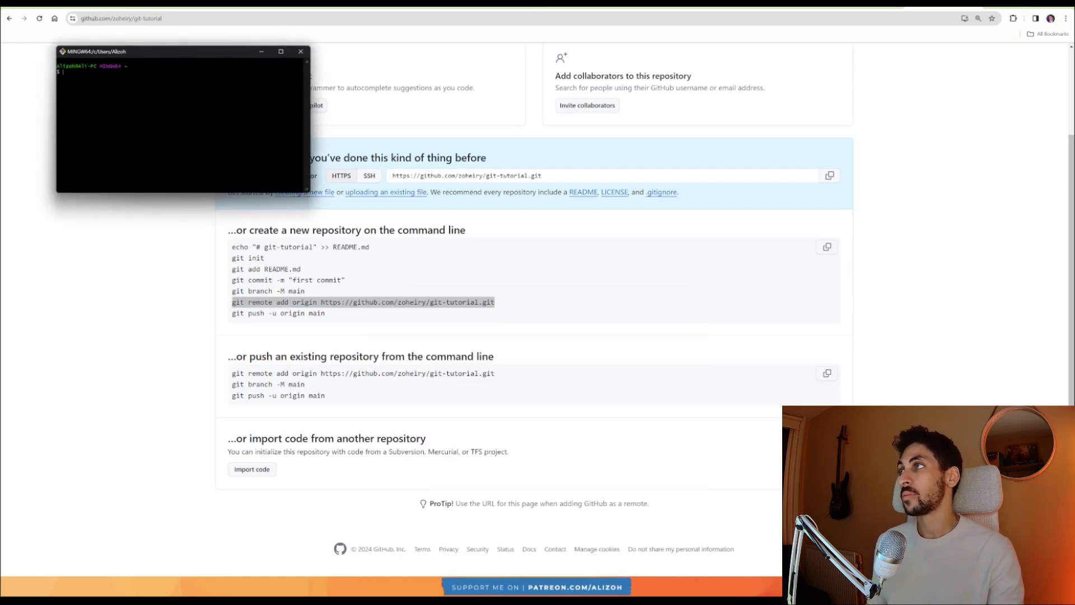
pyautogui.doubleClick(168, 51)
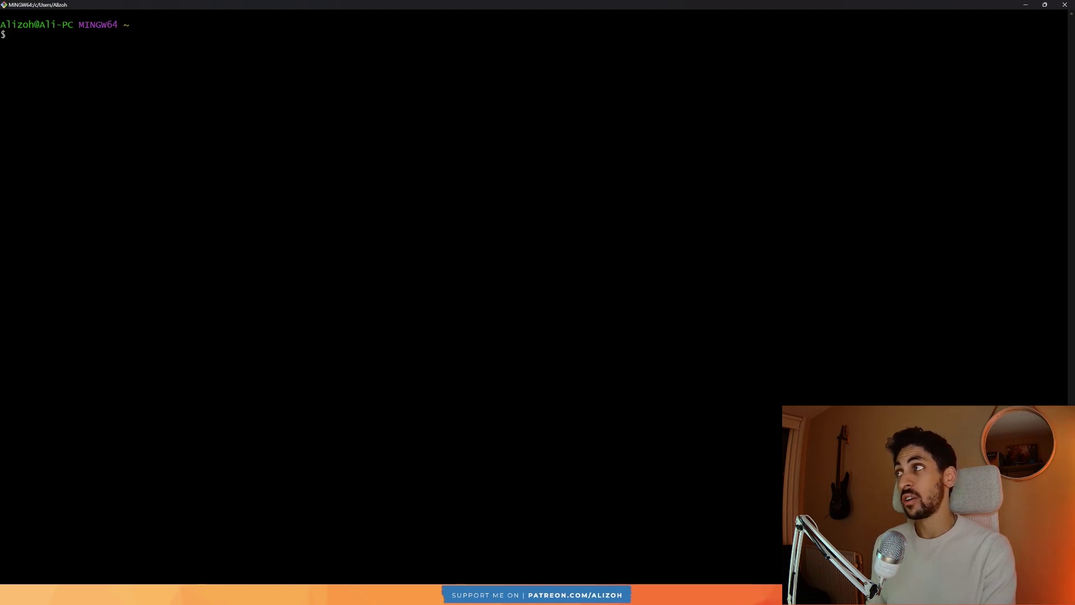
# Change to drive D: and into the Unreal Projects/GitTutorial folder.
pyautogui.write('d d:')
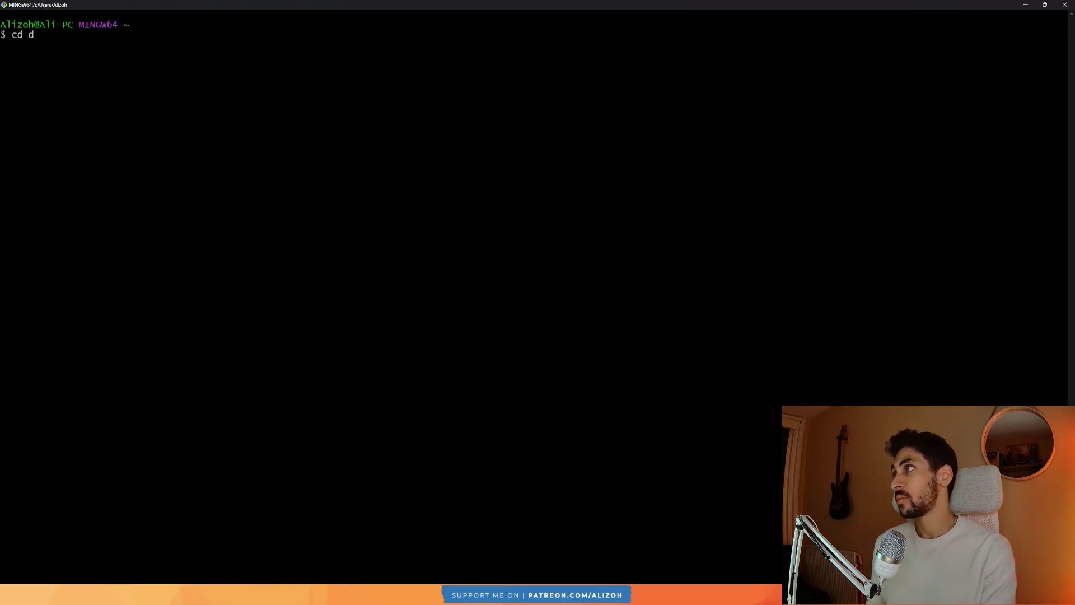
pyautogui.press('Return')
pyautogui.write('cd Unr')
pyautogui.press('Tab')
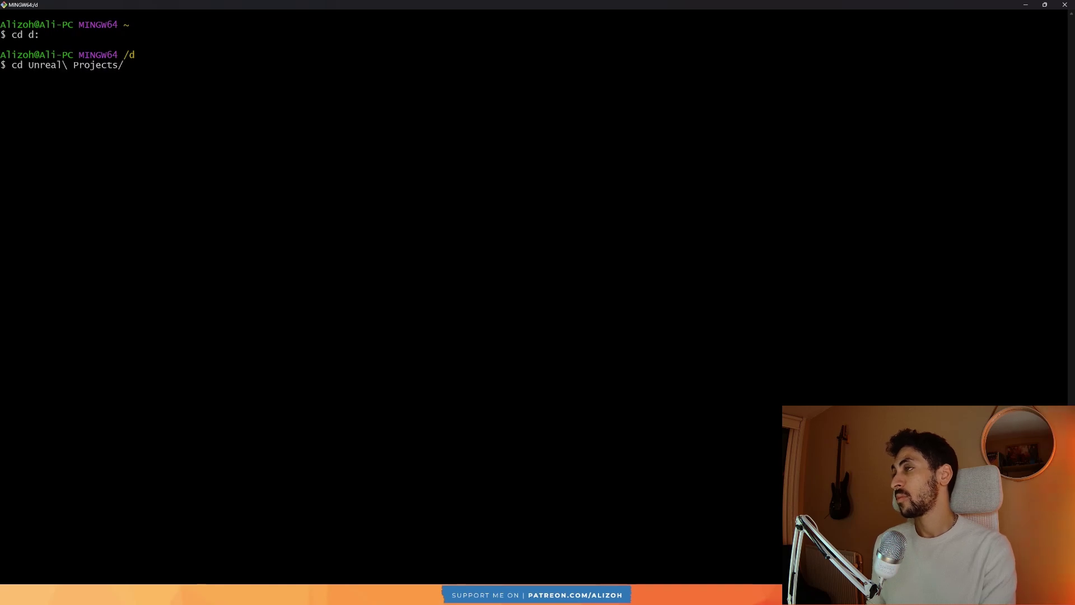
pyautogui.write('G')
pyautogui.press('Tab')
pyautogui.press('Return')
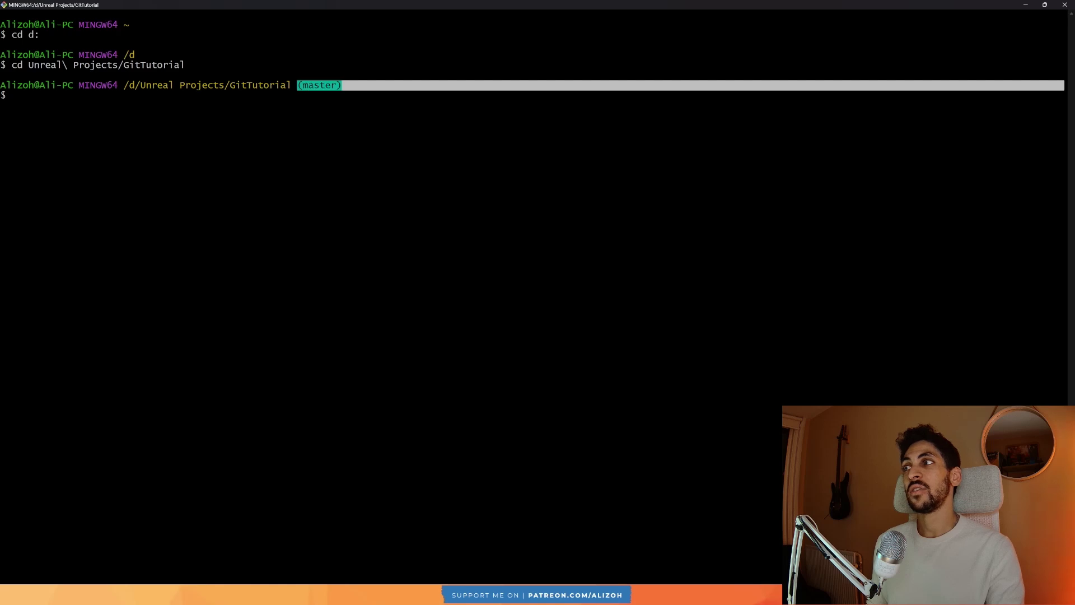
# Check git status and add the GitHub git-tutorial repository as the origin remote.
pyautogui.write('git status')
pyautogui.press('Return')
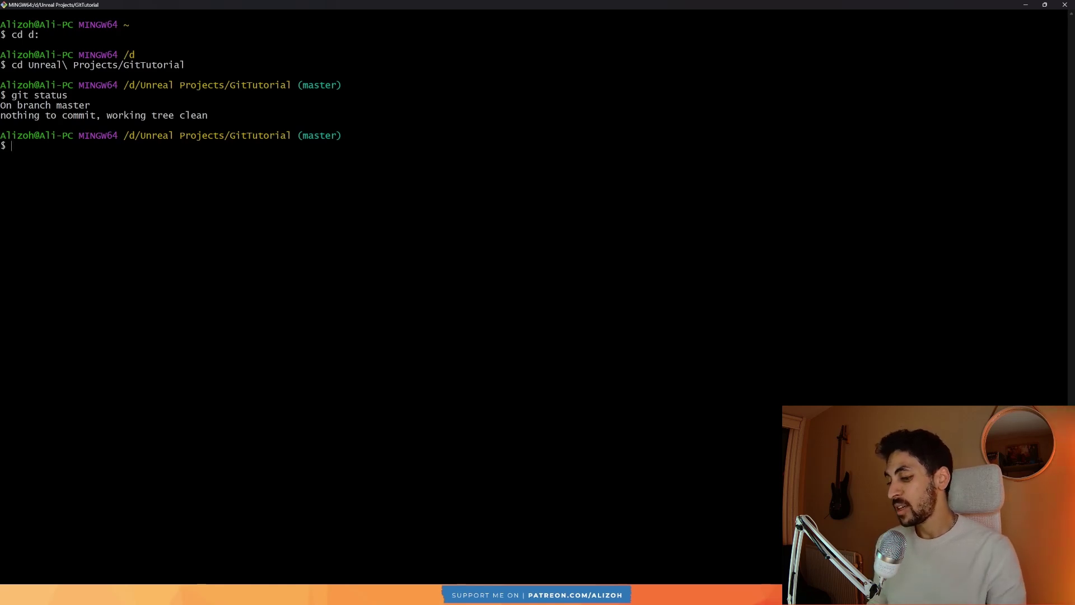
pyautogui.write('(master)')
pyautogui.press('Return')
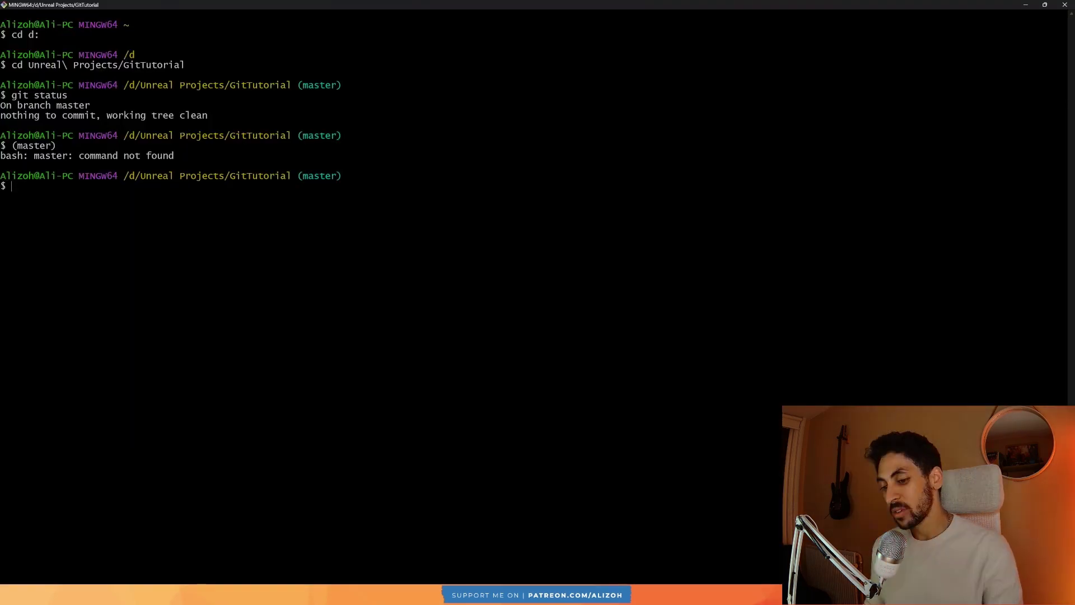
pyautogui.press('shift+Insert')
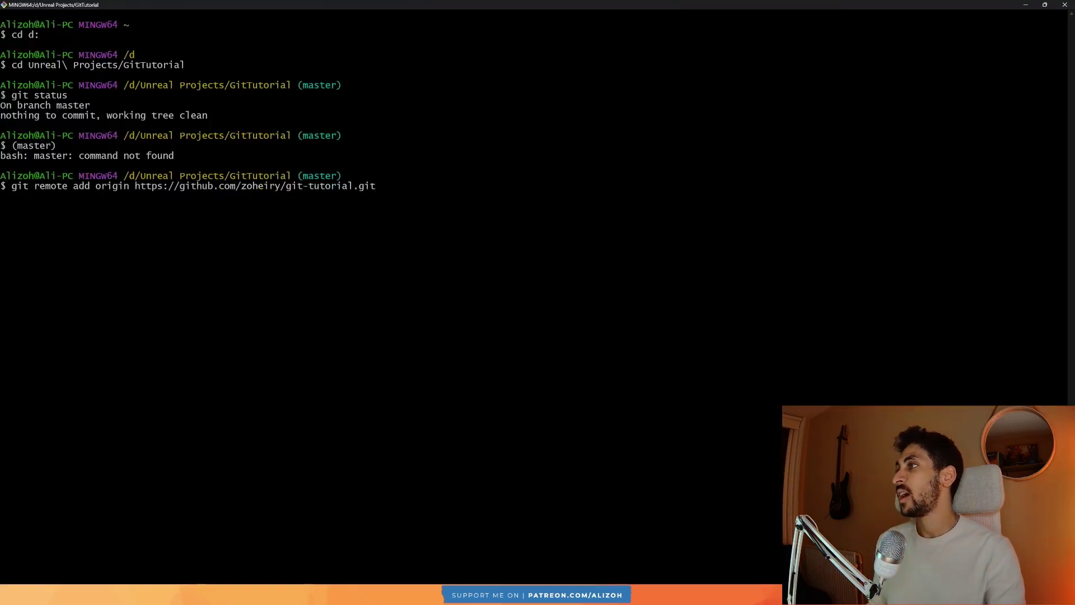
pyautogui.press('Return')
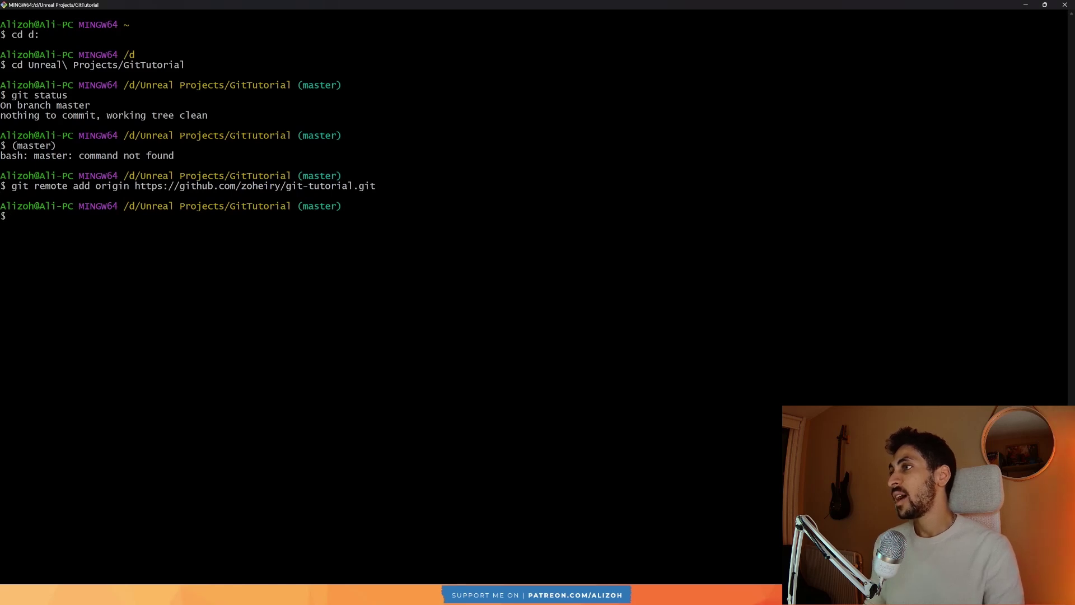
pyautogui.moveTo(1064, 186); pyautogui.dragTo(135, 186)
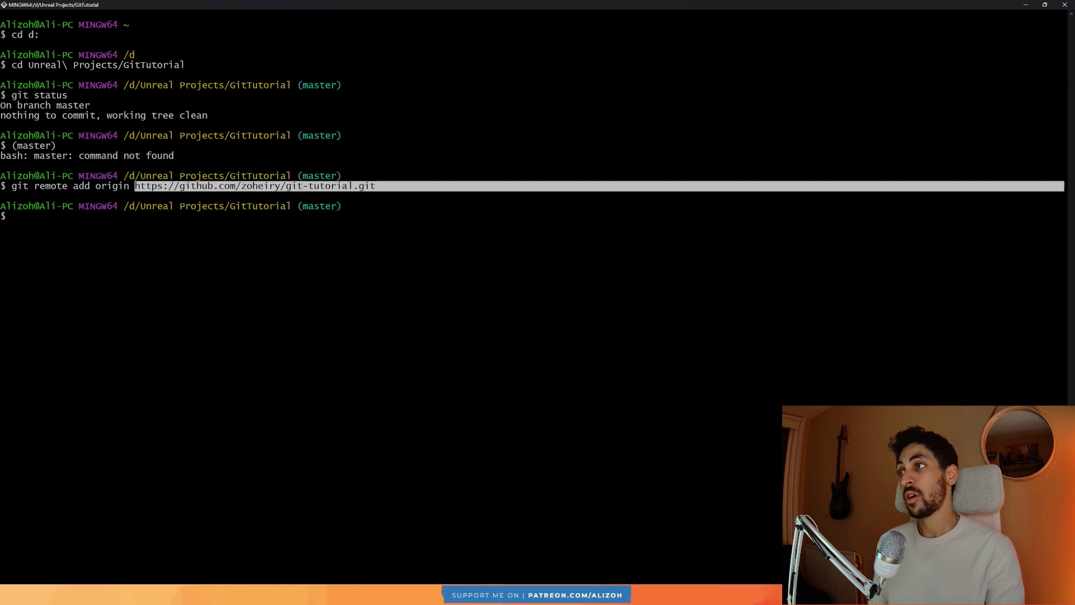
pyautogui.click(135, 185)
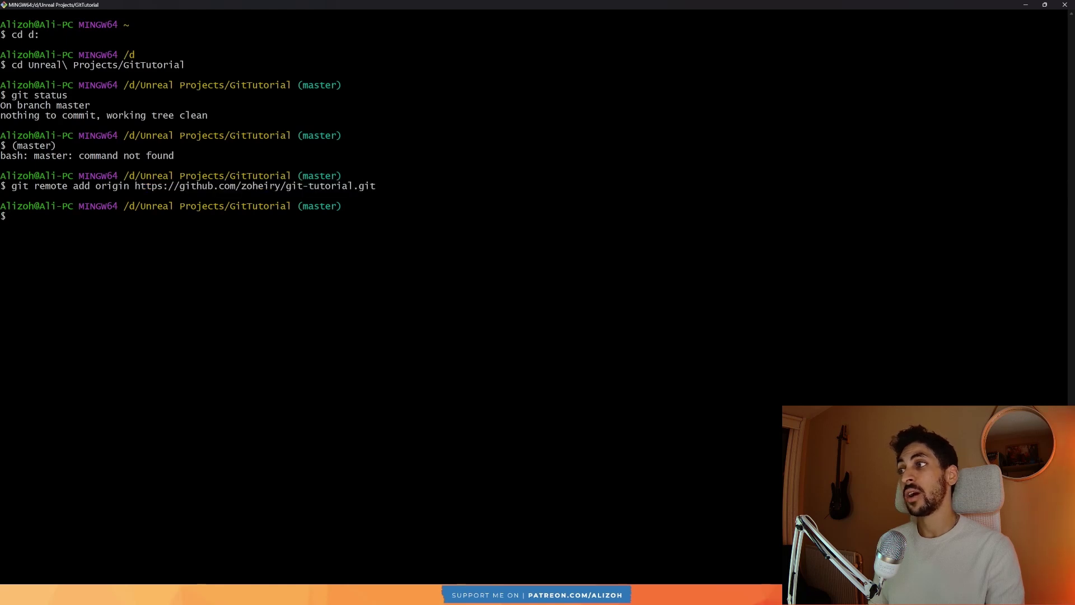
pyautogui.moveTo(297, 206); pyautogui.dragTo(129, 206)
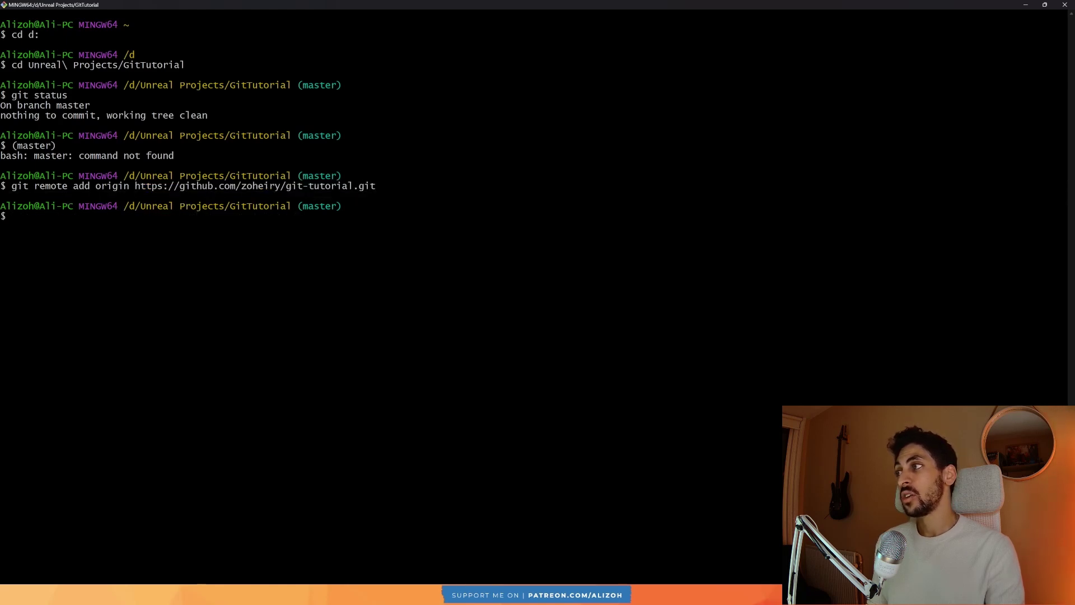
# Run git push origin master to upload the master branch to GitHub.
pyautogui.write('git push origin master')
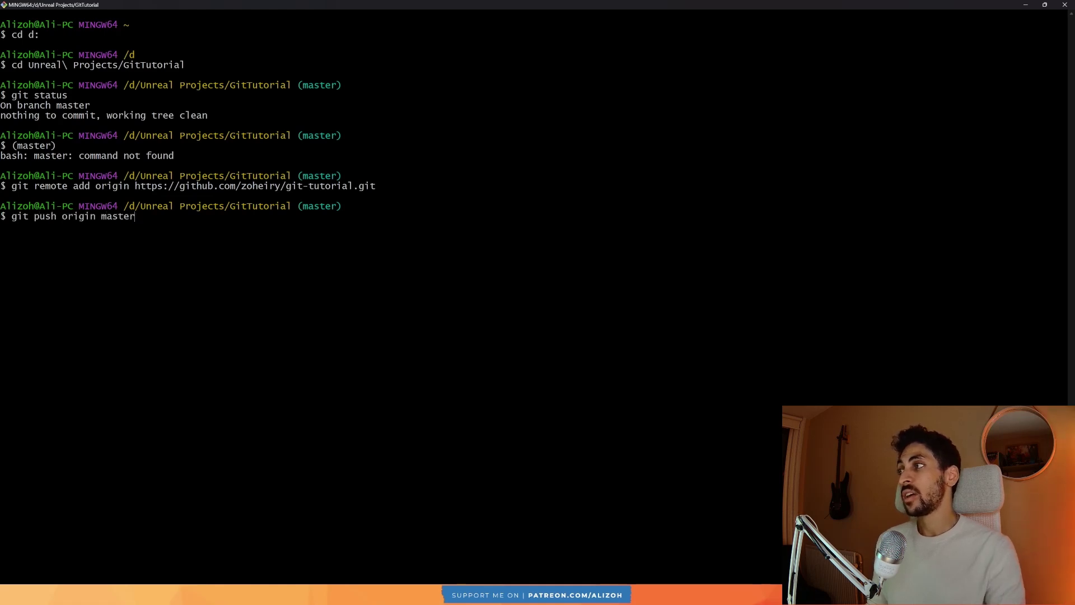
pyautogui.doubleClick(42, 216)
pyautogui.click(42, 216)
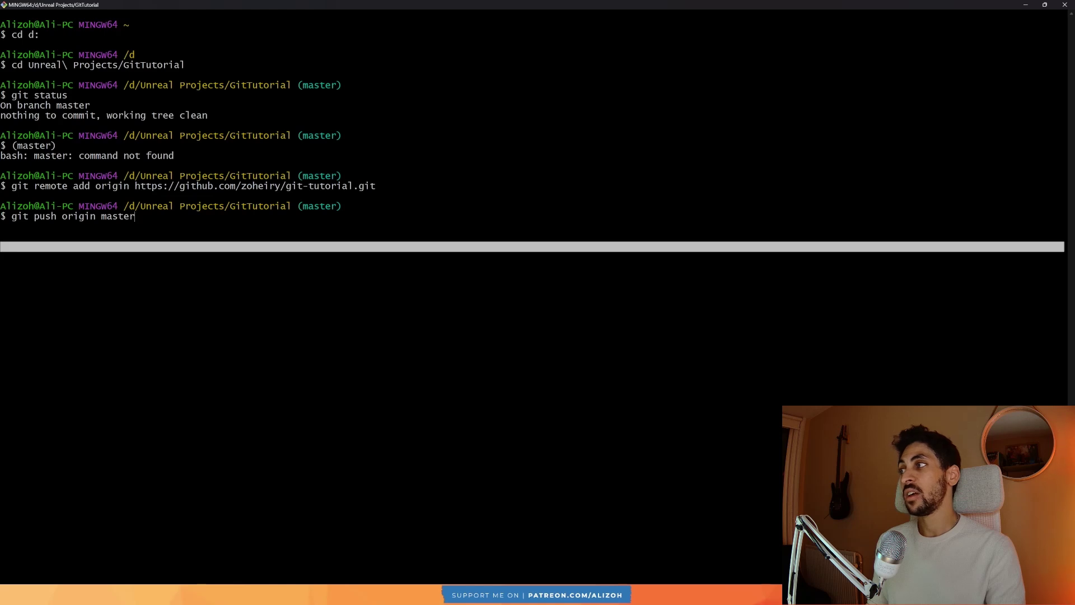
pyautogui.moveTo(56, 216); pyautogui.dragTo(90, 216)
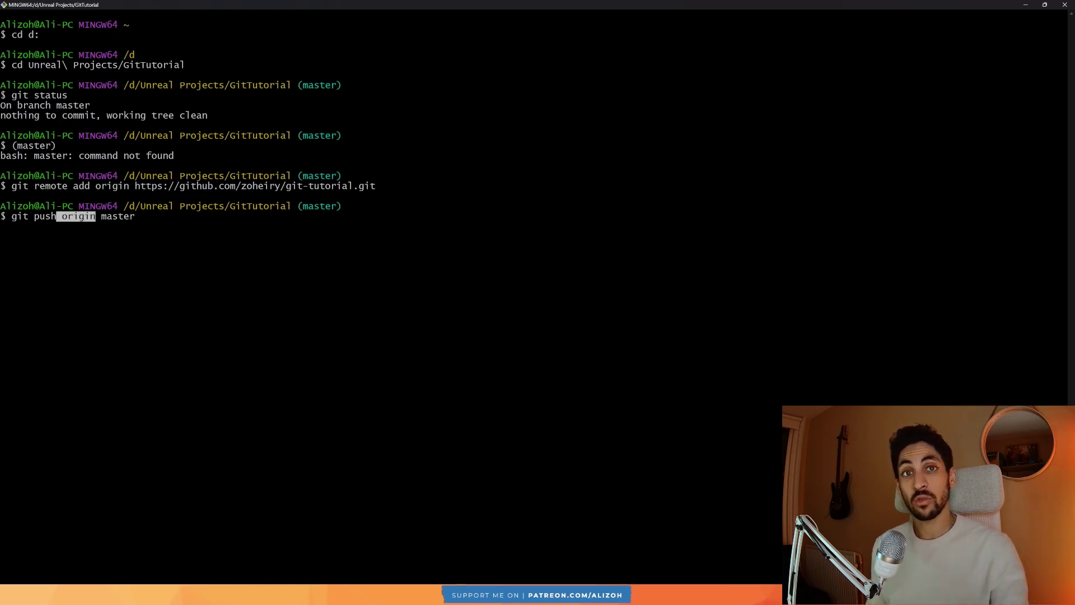
pyautogui.moveTo(672, 186); pyautogui.dragTo(185, 186)
pyautogui.moveTo(672, 216); pyautogui.dragTo(101, 216)
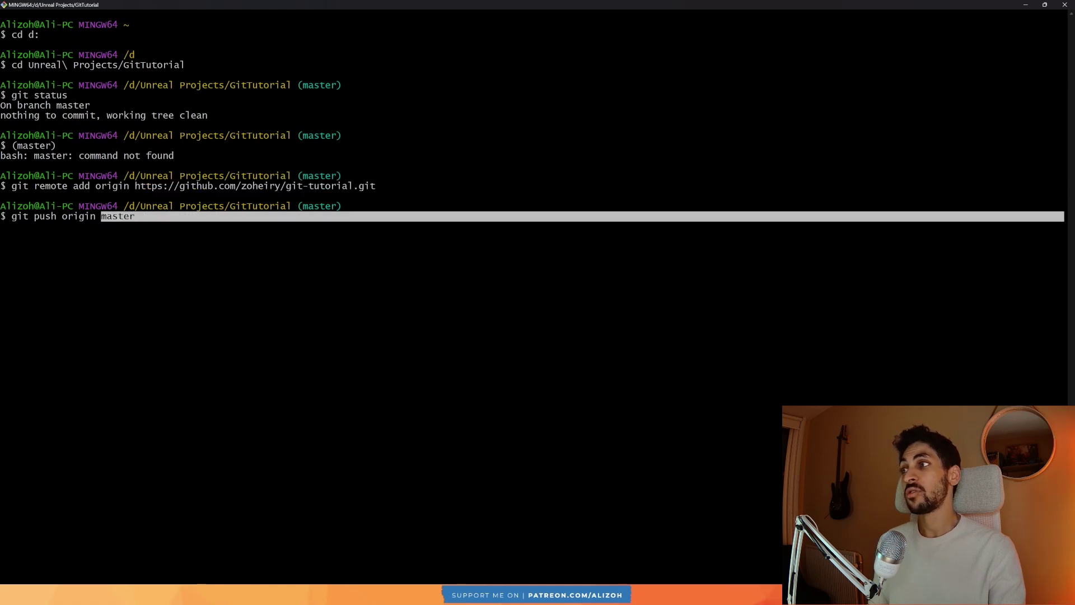
pyautogui.click(672, 216)
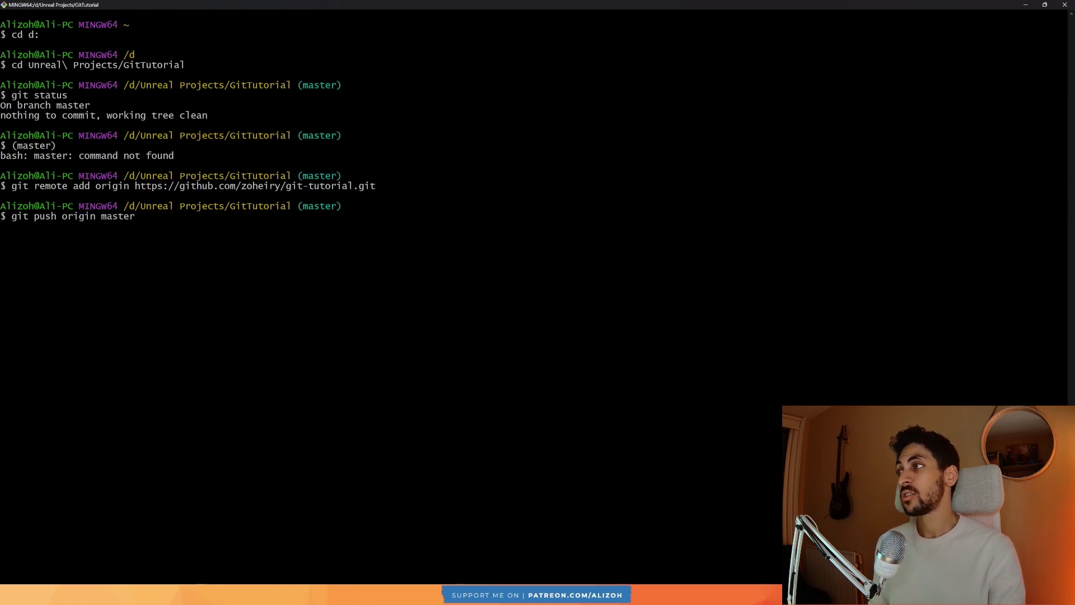
pyautogui.moveTo(672, 216); pyautogui.dragTo(28, 216)
pyautogui.moveTo(96, 216); pyautogui.dragTo(61, 216)
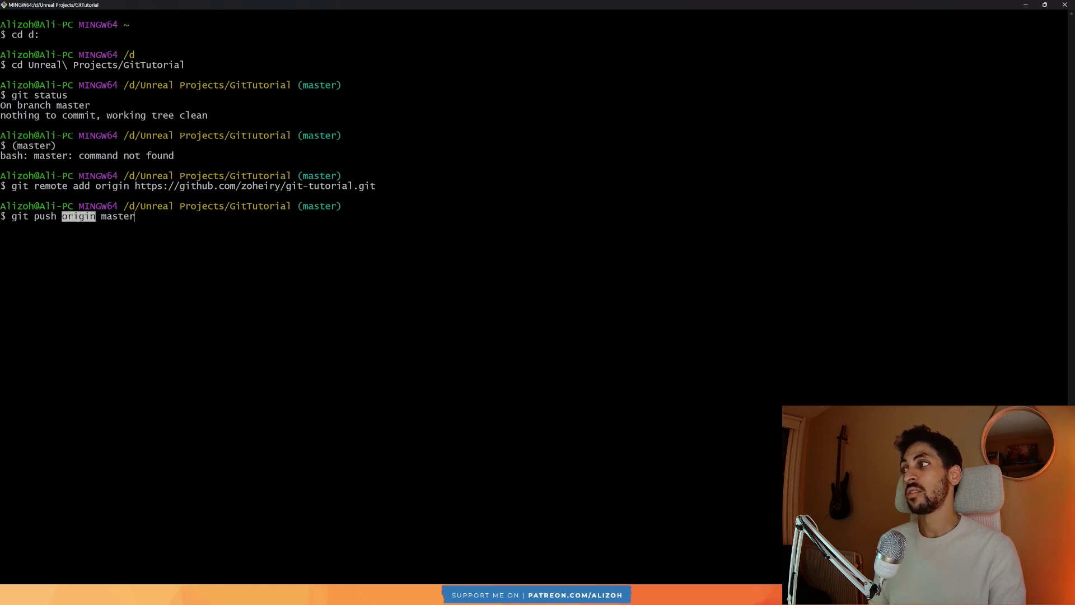
pyautogui.click(61, 216)
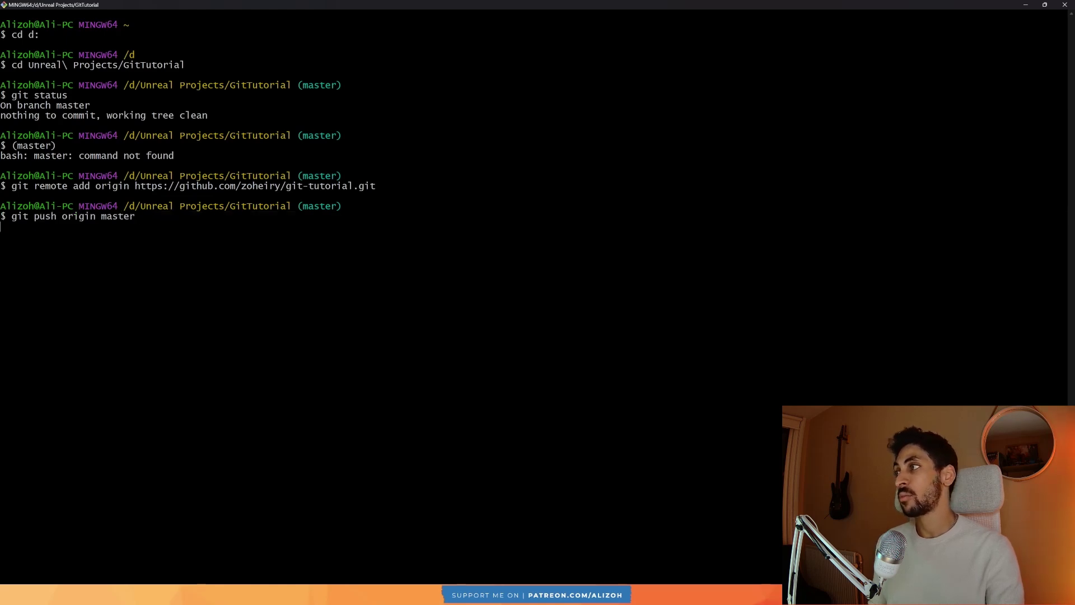
pyautogui.press('Return')
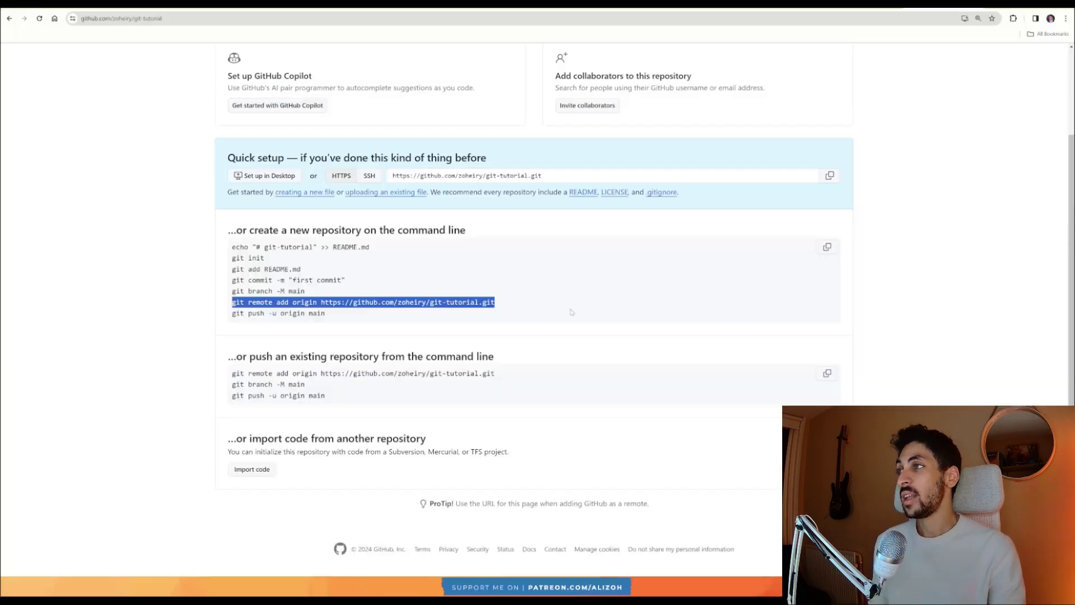
# Browse the repository's Content and Maps folders on GitHub, then return to the repository root.
pyautogui.scroll(1, 117, 170)
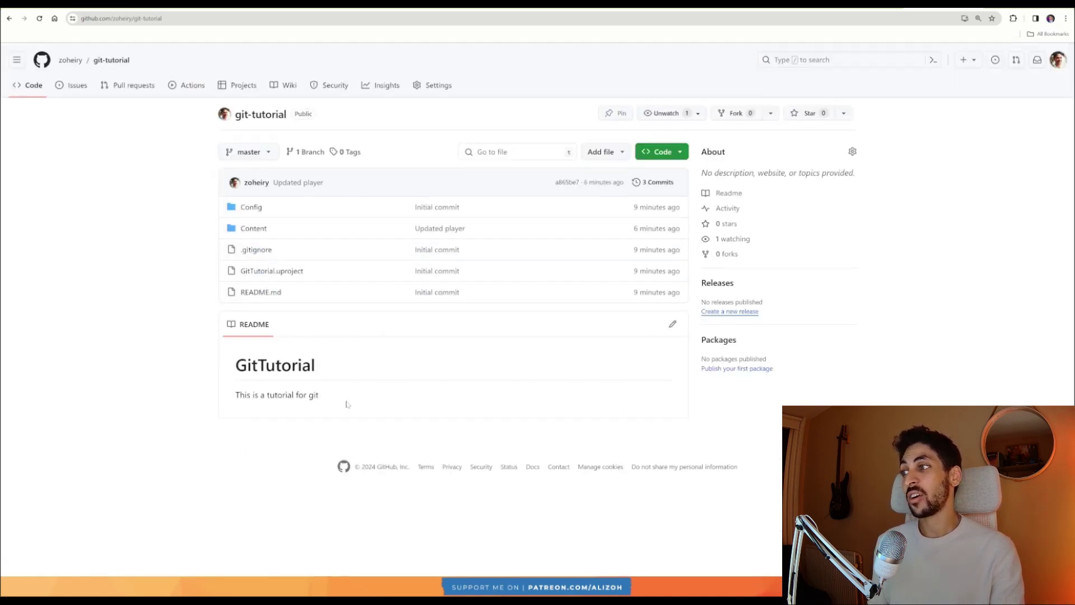
pyautogui.moveTo(344, 401); pyautogui.dragTo(222, 369)
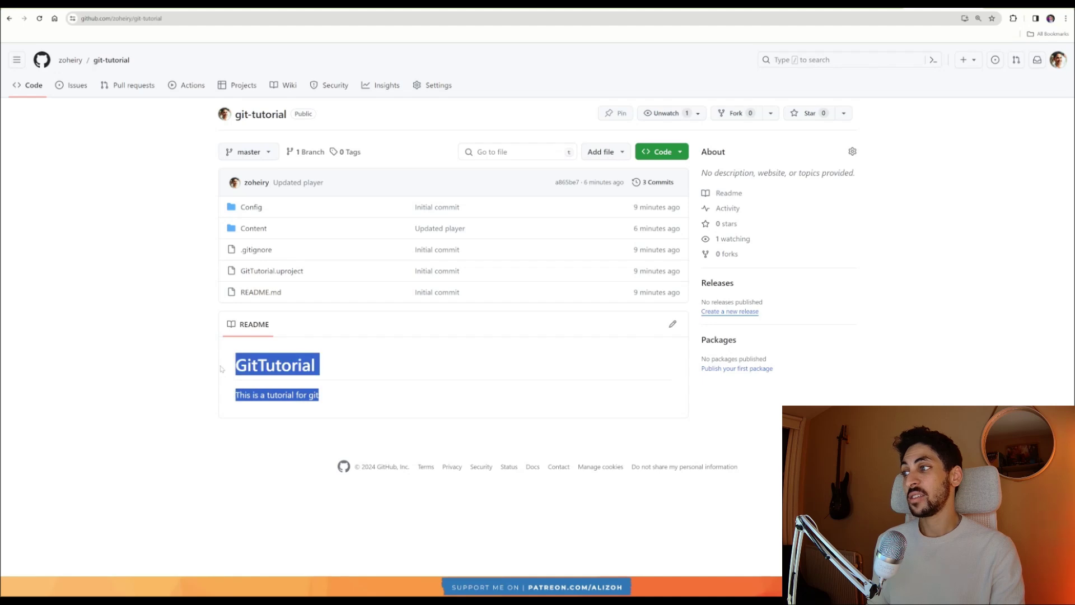
pyautogui.click(335, 402)
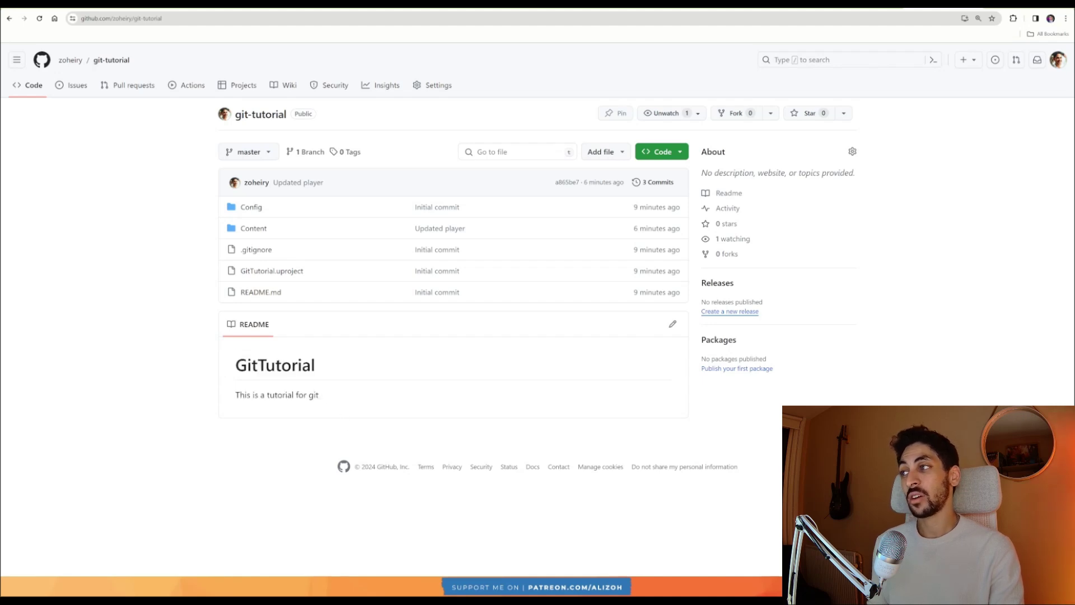
pyautogui.click(254, 228)
pyautogui.click(209, 216)
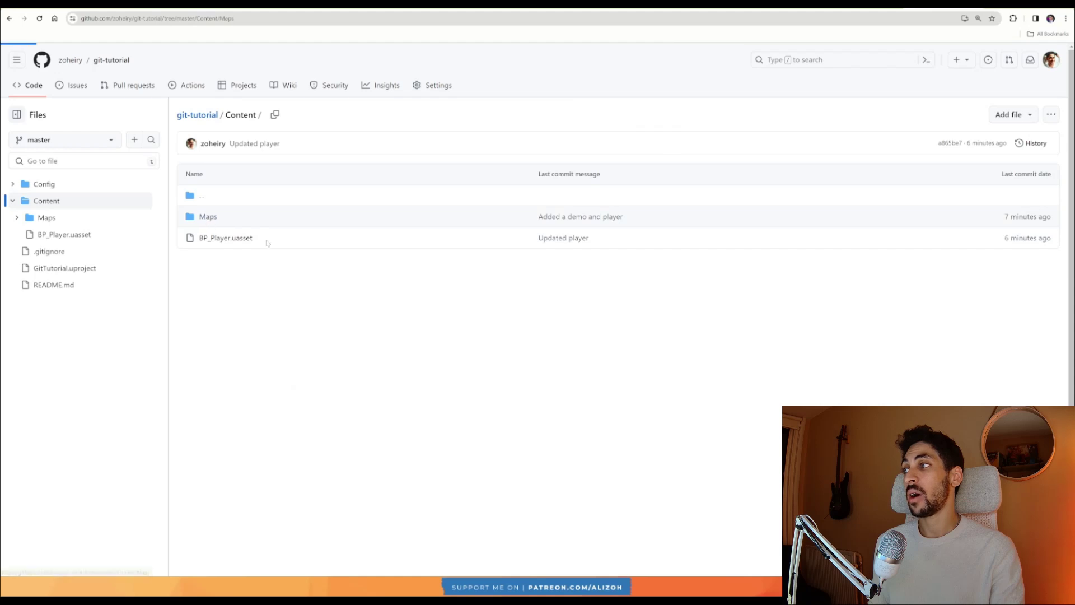
pyautogui.hotkey('alt', 'Left')
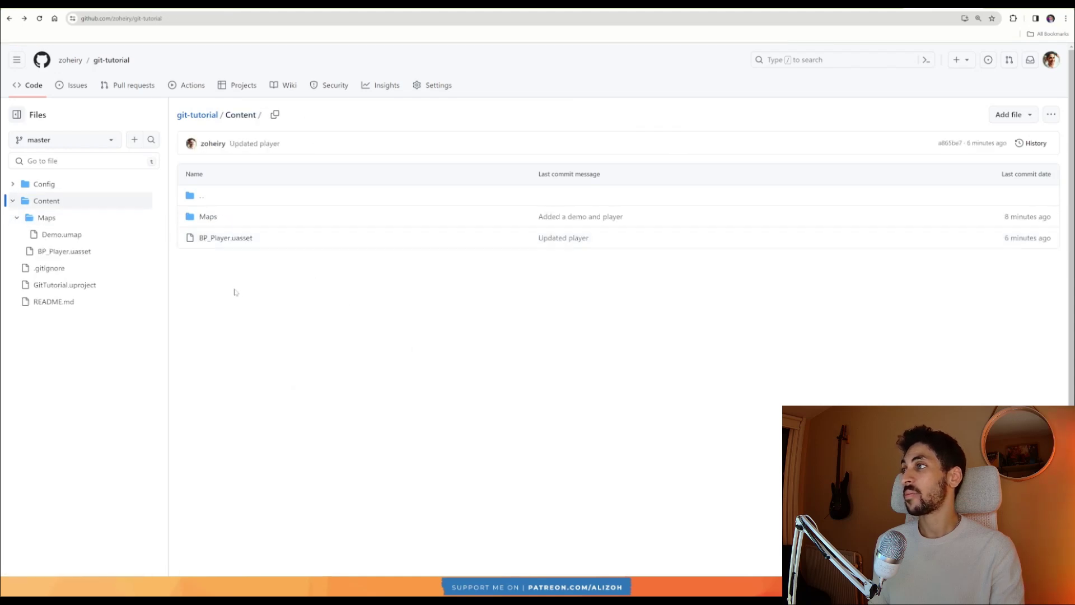
pyautogui.hotkey('alt', 'Left')
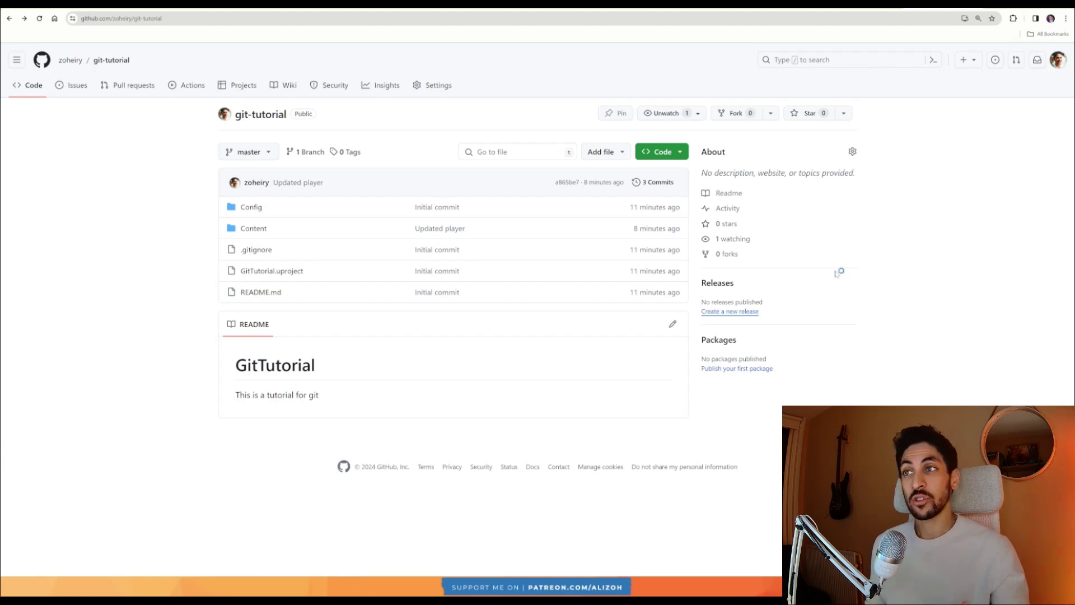
# Copy the repository's SSH clone address from the Code menu.
pyautogui.click(680, 157)
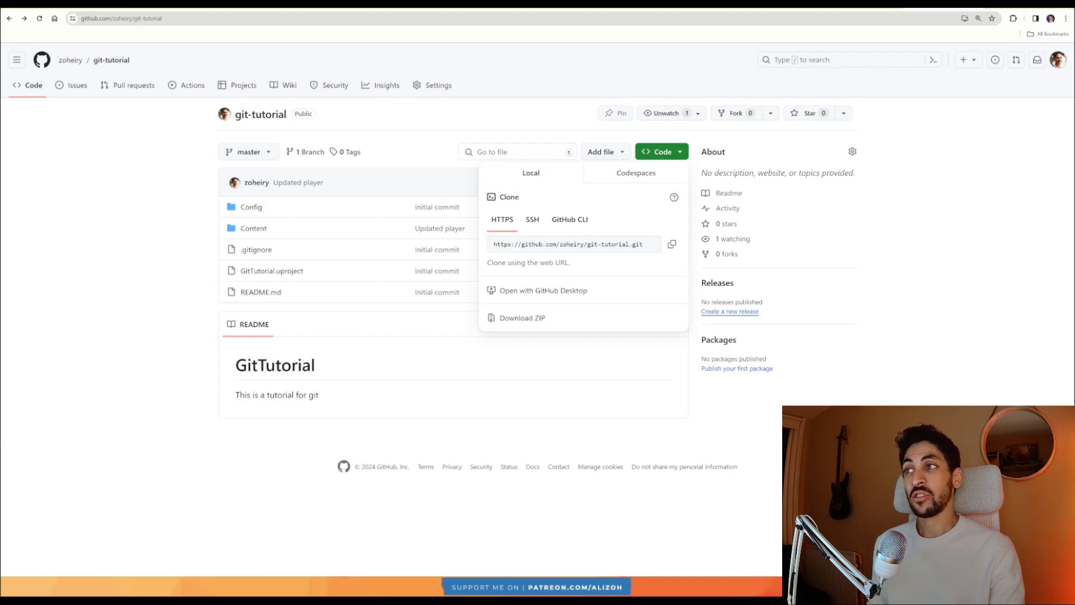
pyautogui.click(532, 219)
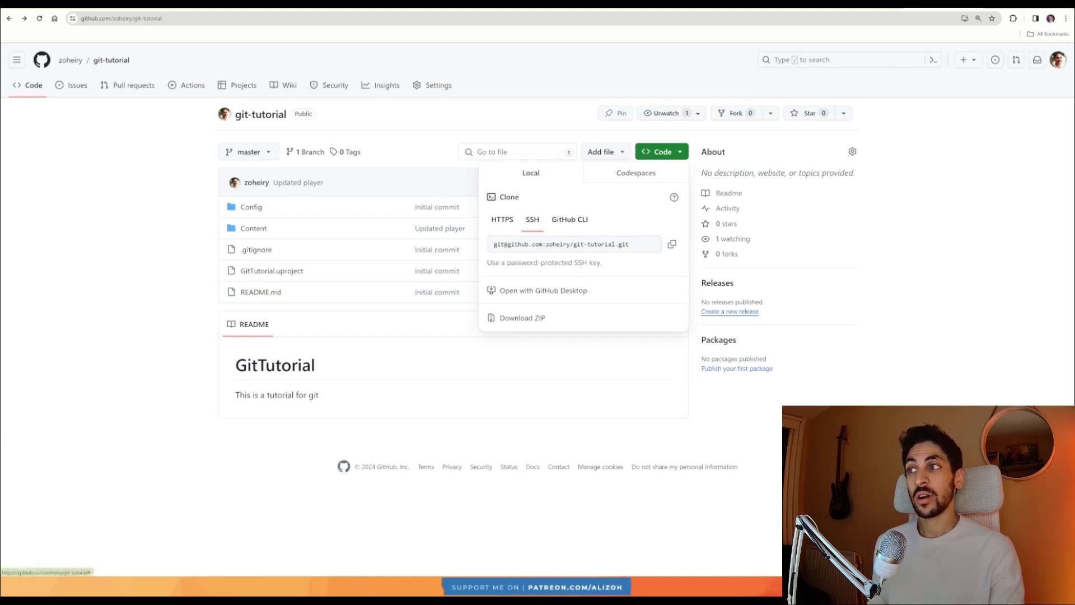
pyautogui.click(672, 244)
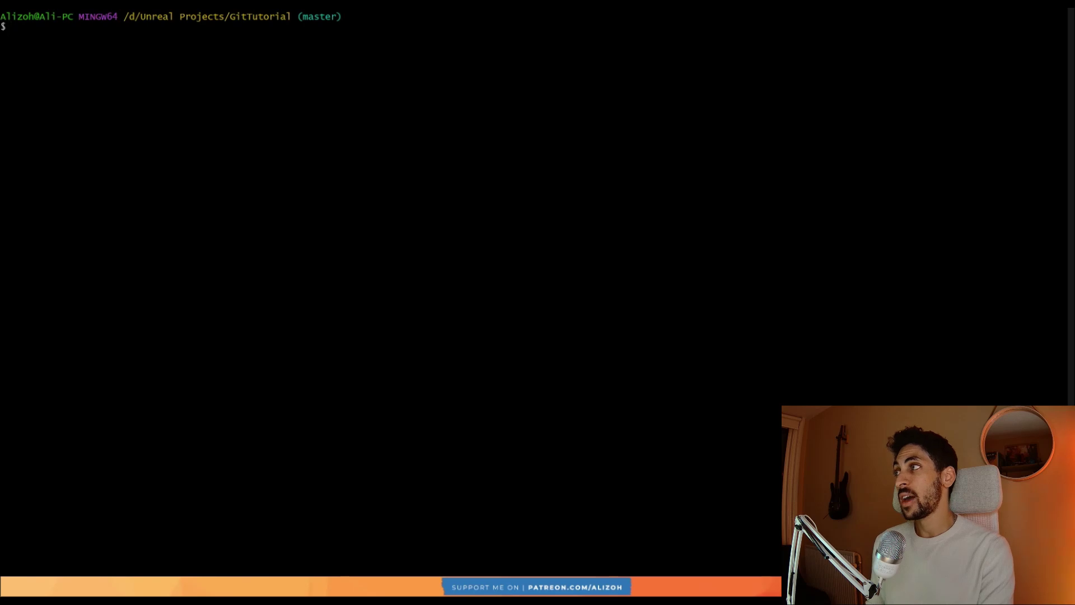
# Remove the origin remote and re-add it using the SSH repository address.
pyautogui.write('git rem')
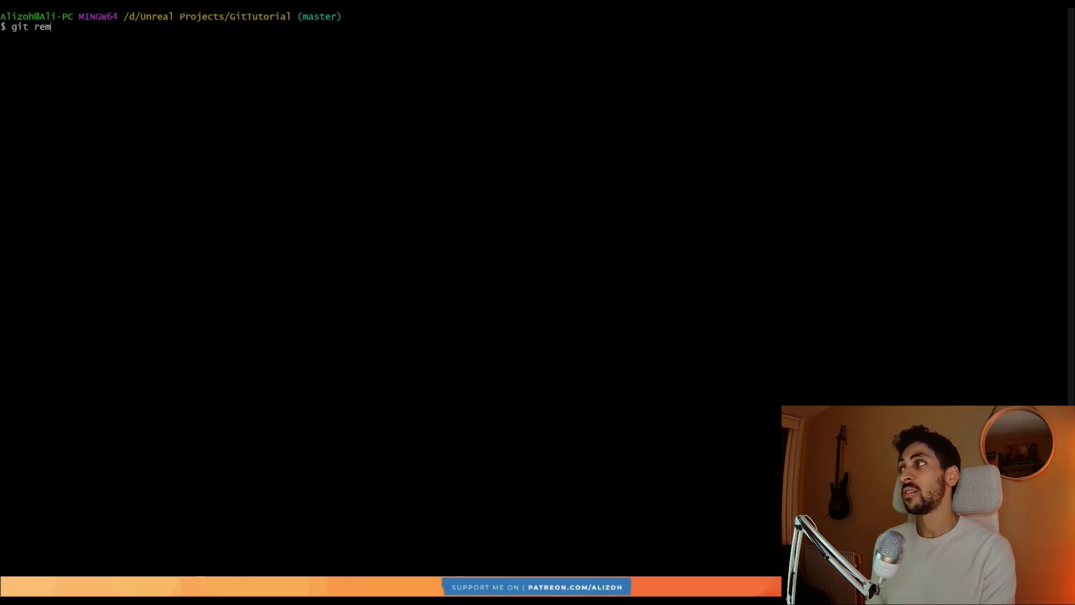
pyautogui.write('ote remove origin')
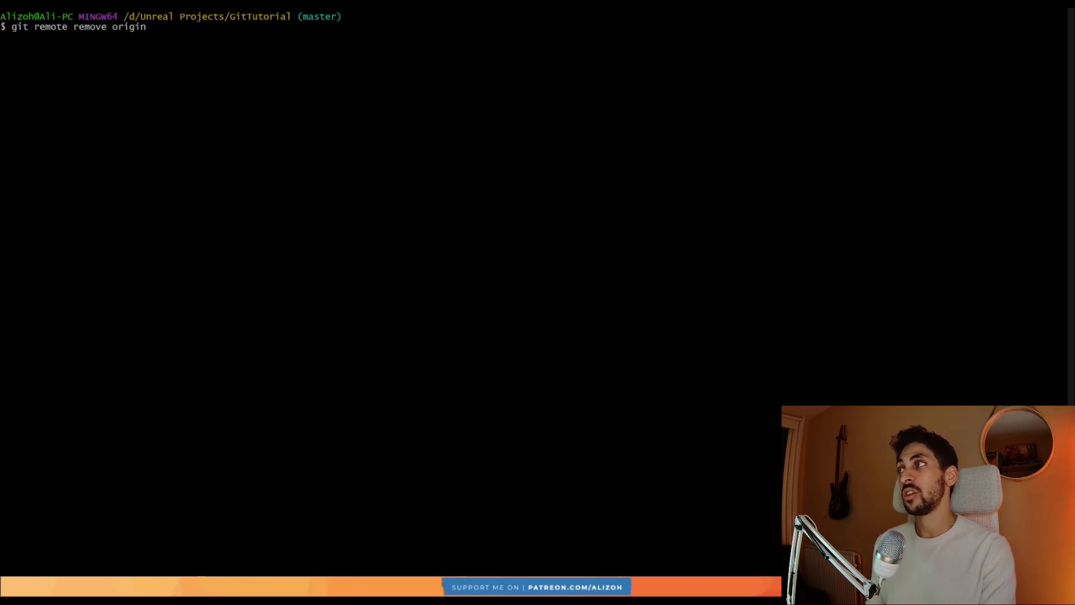
pyautogui.press('Return')
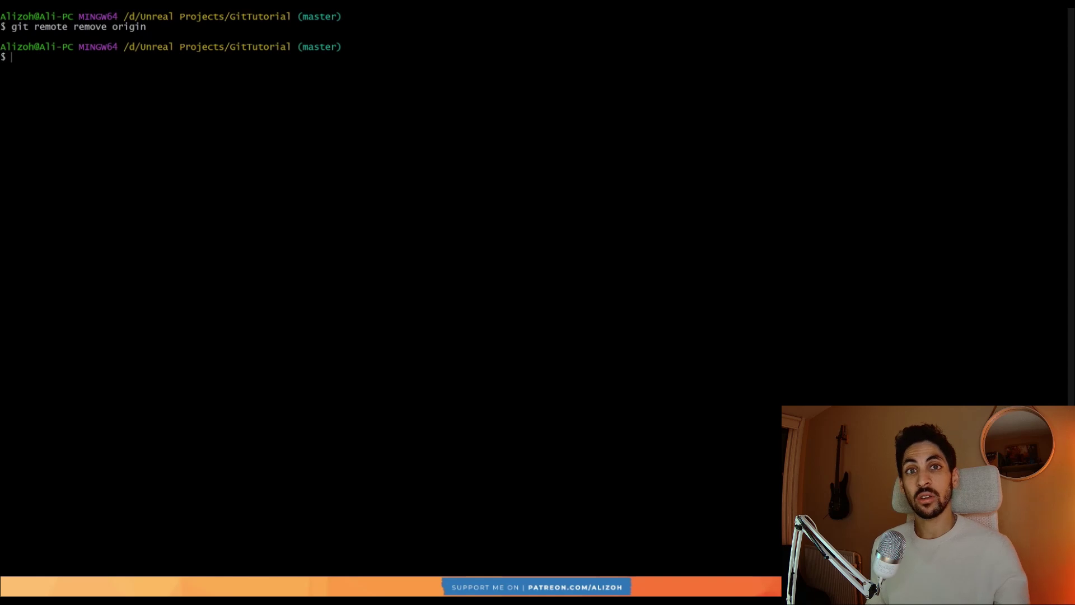
pyautogui.write('git ')
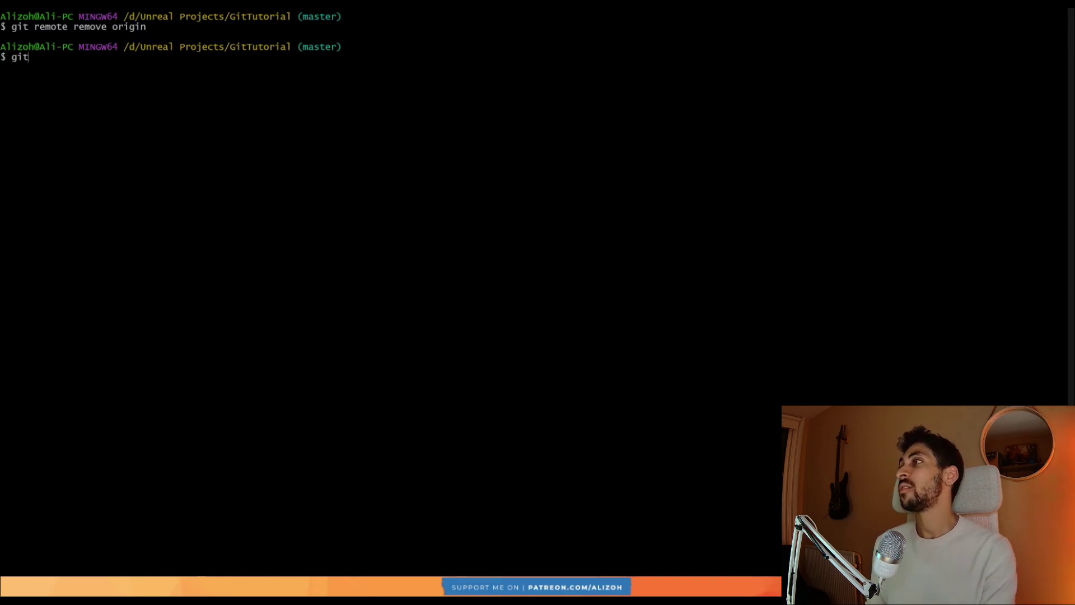
pyautogui.write('remote add origin')
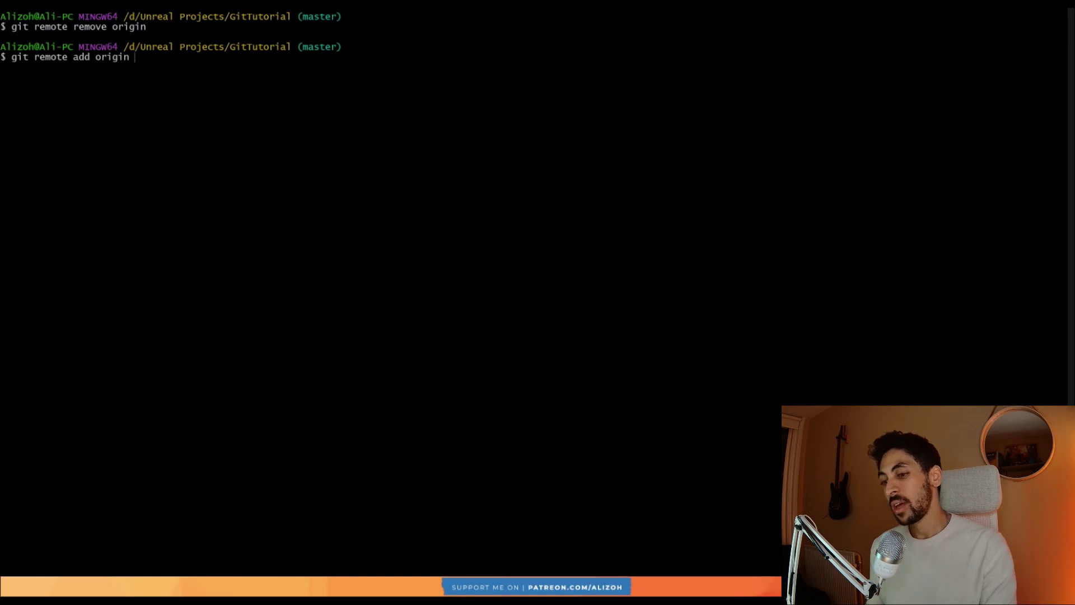
pyautogui.press('shift+Insert')
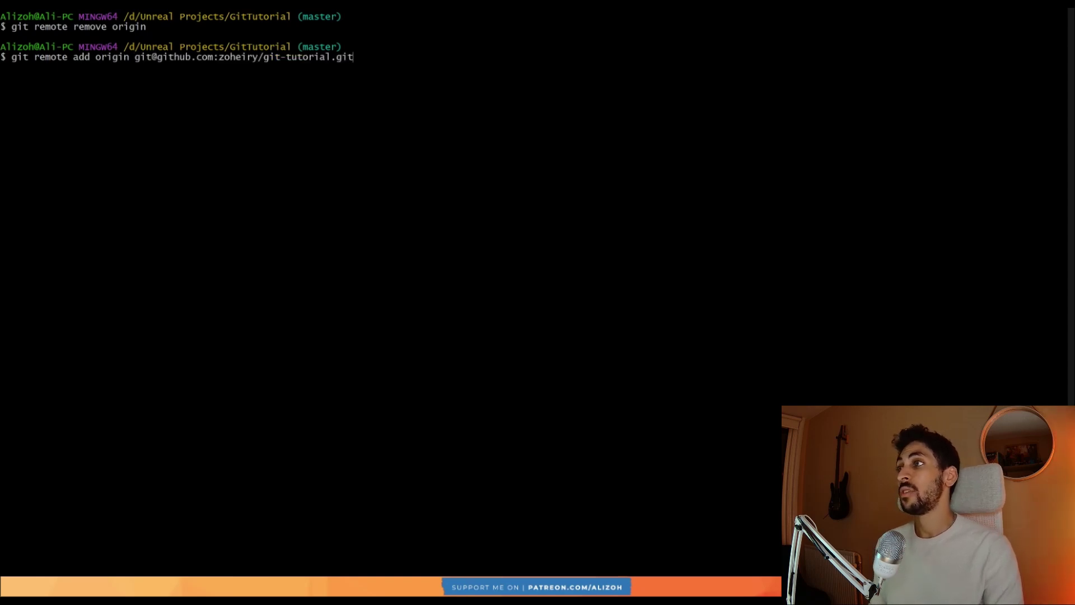
pyautogui.press('Return')
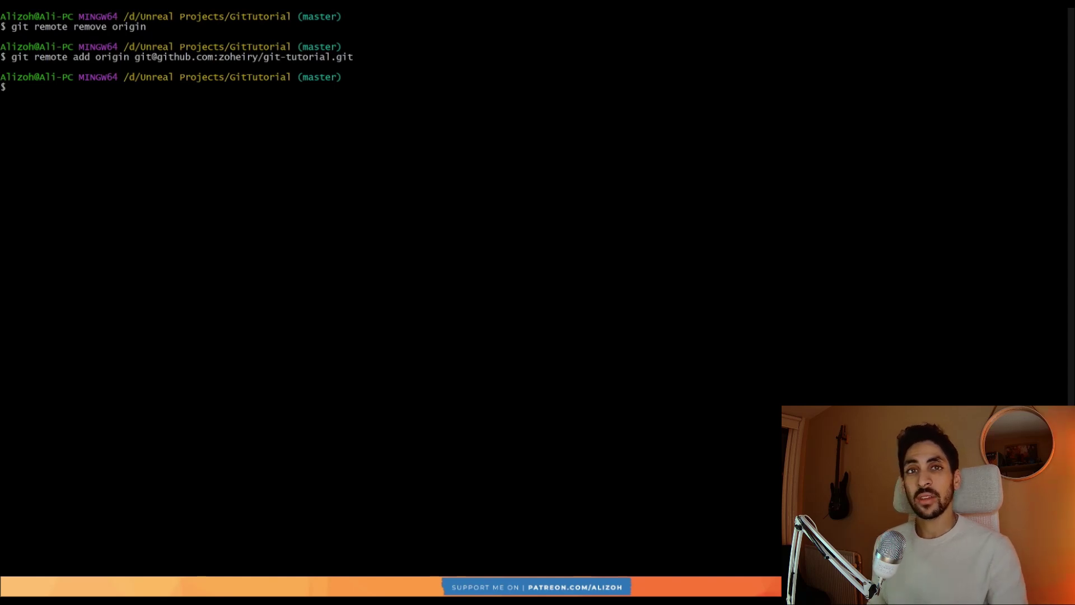
# Try pushing, see it refused with Permission denied (publickey), and paste the ssh-keygen -t ed25519 command.
pyautogui.write('git push origin master')
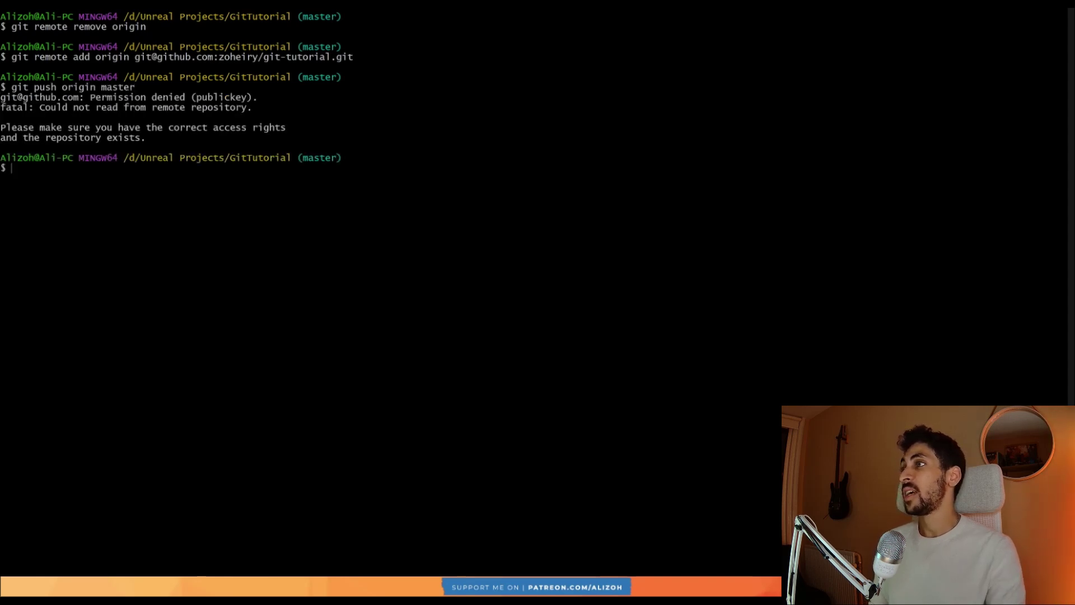
pyautogui.moveTo(1064, 98); pyautogui.dragTo(85, 98)
pyautogui.click(85, 97)
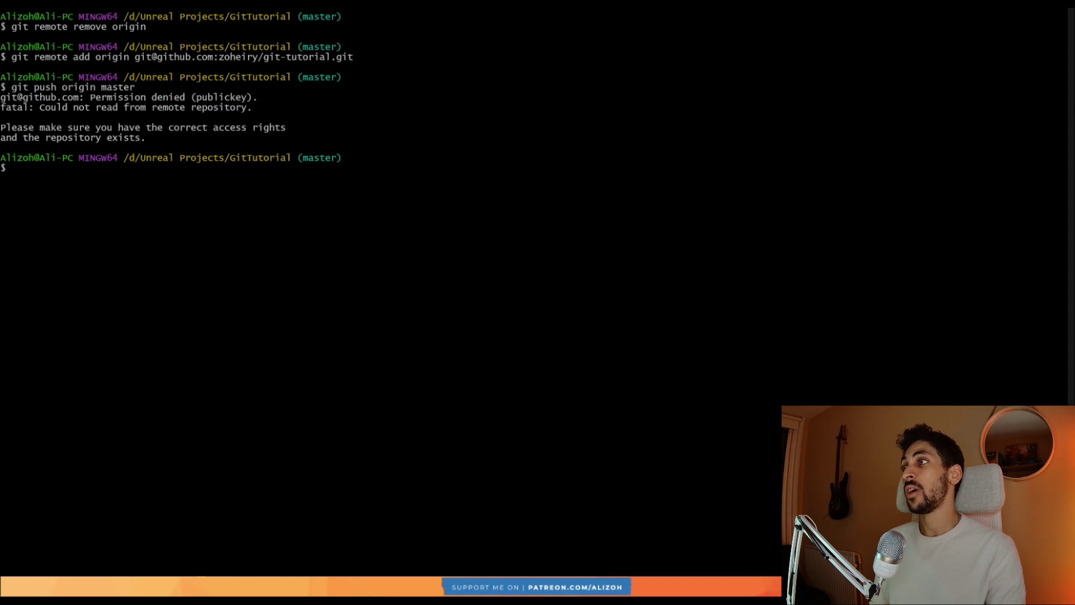
pyautogui.moveTo(196, 97); pyautogui.dragTo(237, 97)
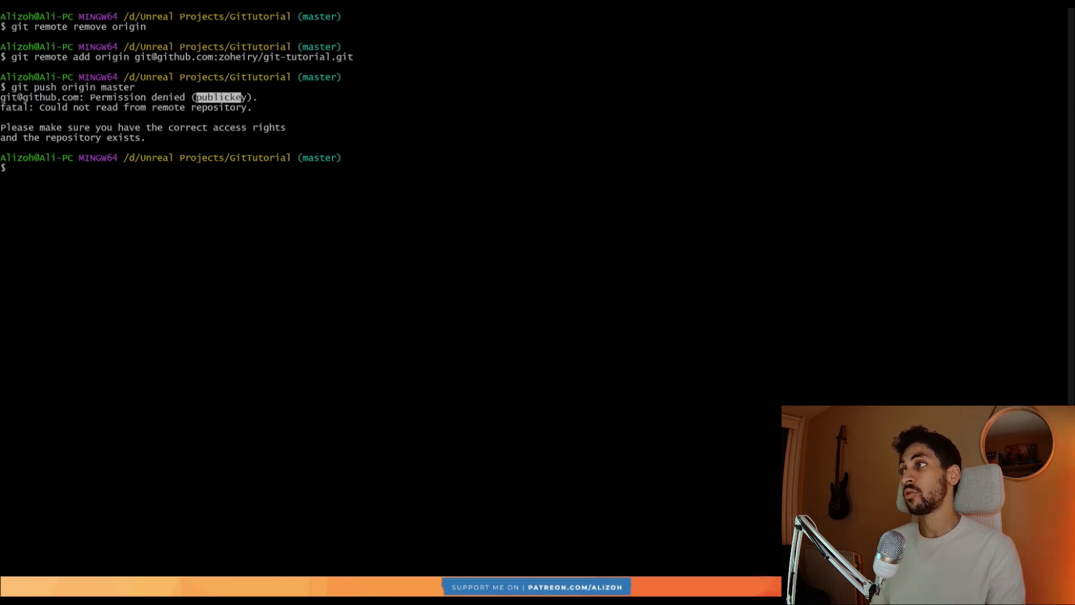
pyautogui.click(242, 98)
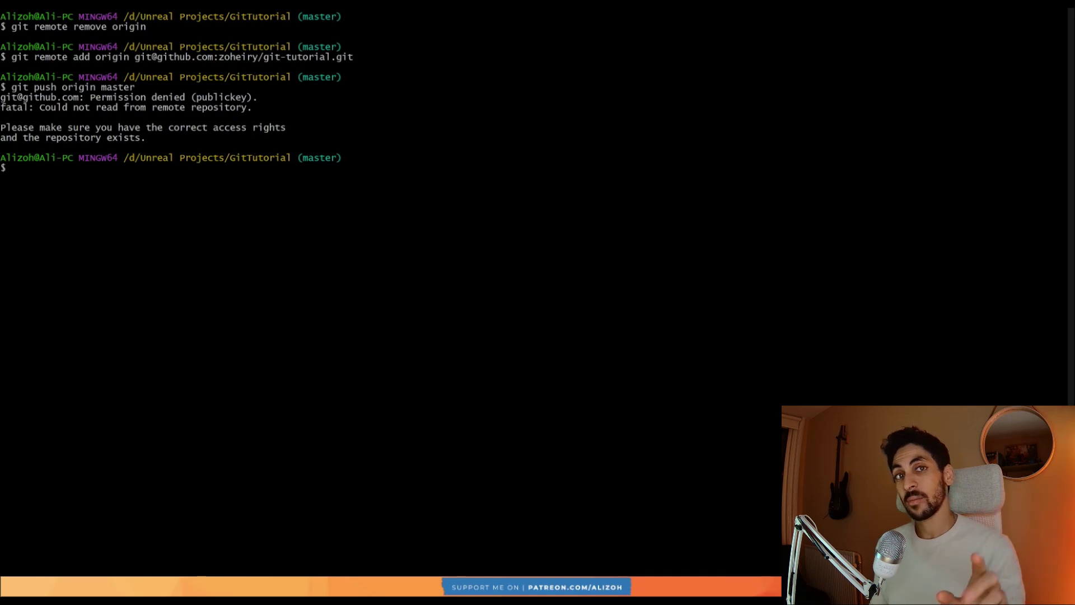
pyautogui.press('shift+Insert')
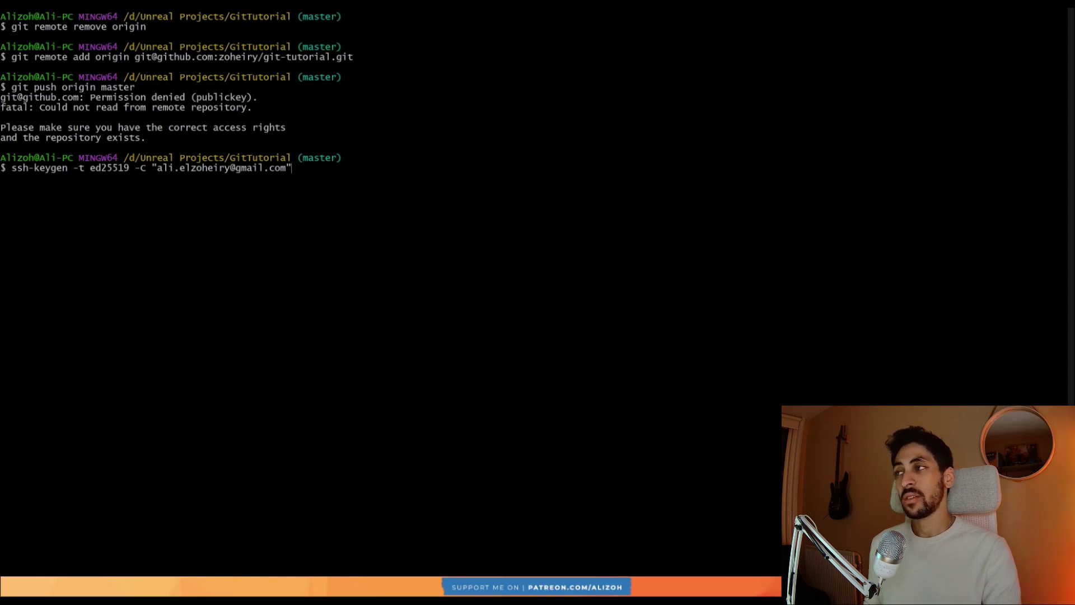
# Generate the ed25519 key at the default path, overwriting the old key and setting a passphrase.
pyautogui.moveTo(275, 168); pyautogui.dragTo(162, 167)
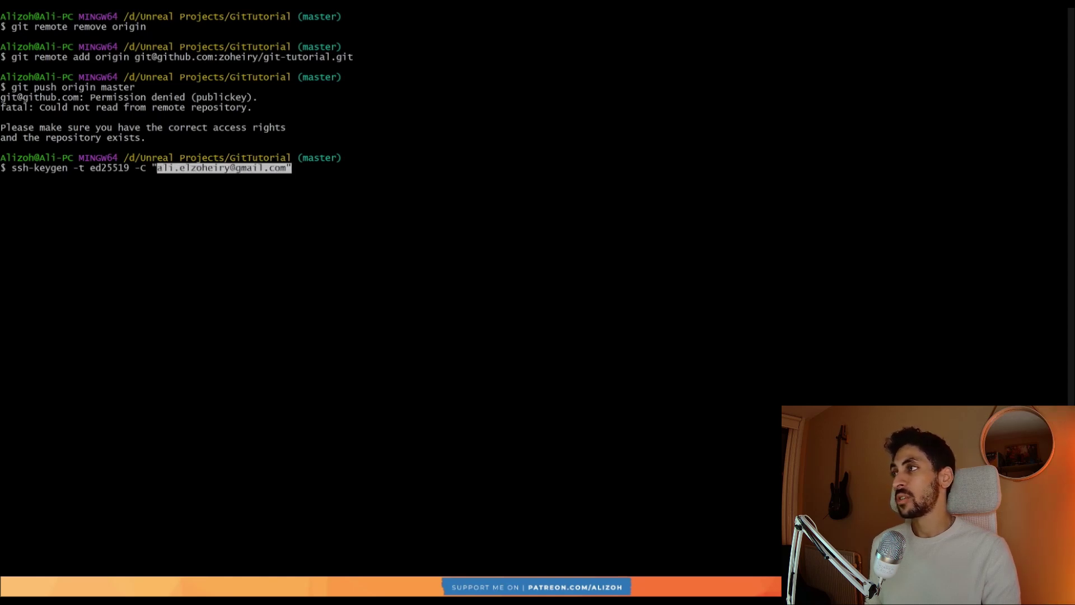
pyautogui.press('Escape')
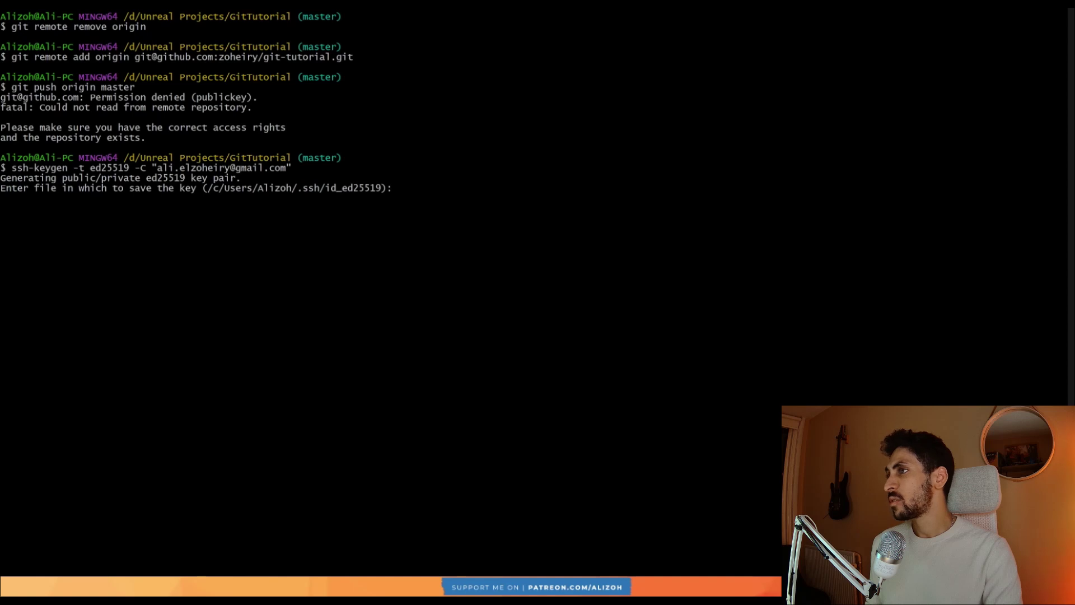
pyautogui.press('Return')
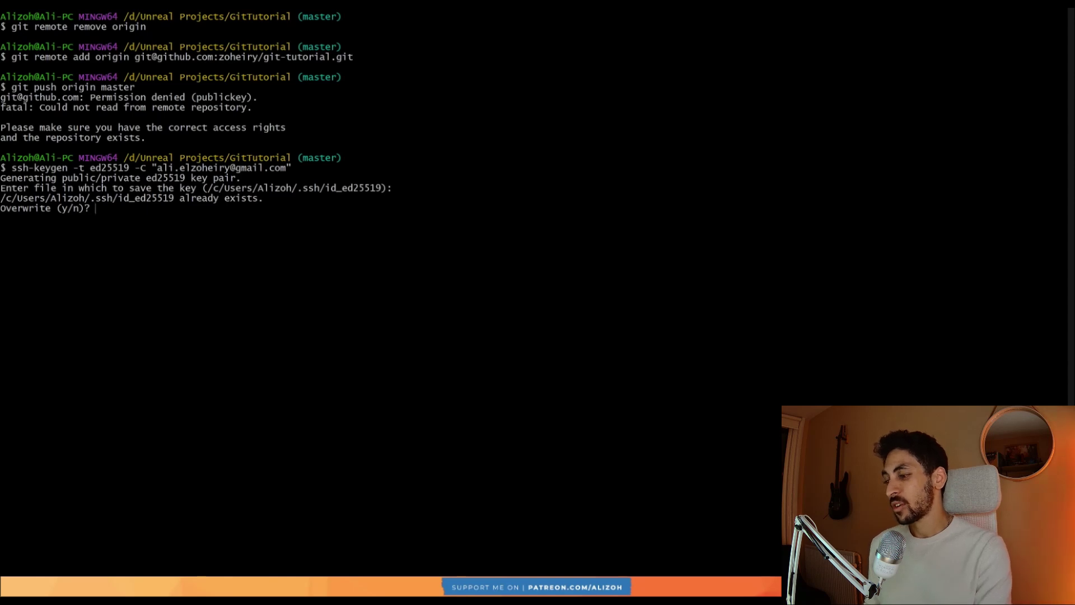
pyautogui.write('y')
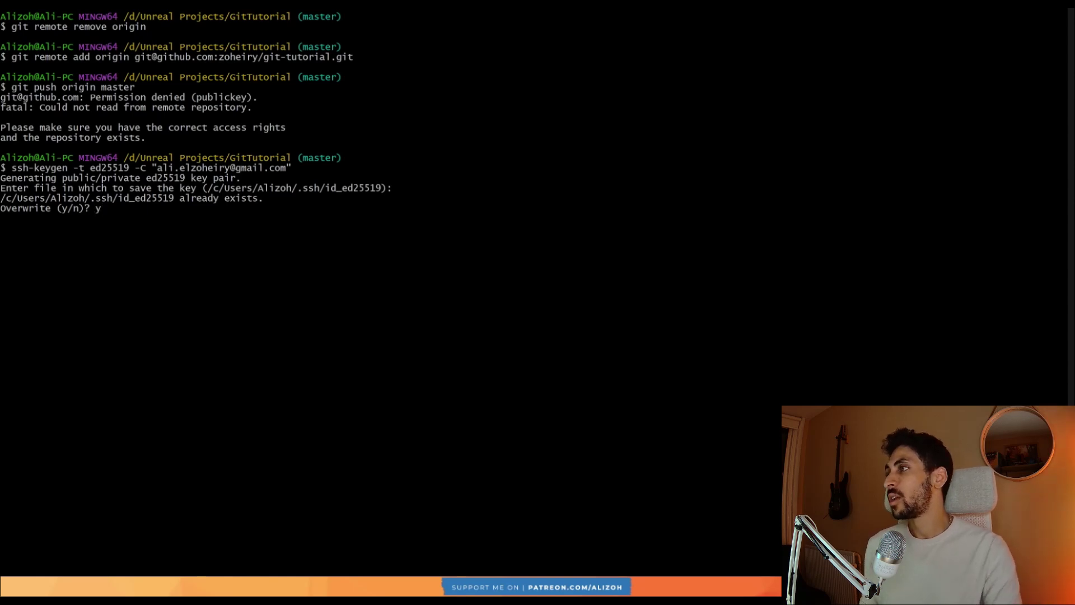
pyautogui.press('Return')
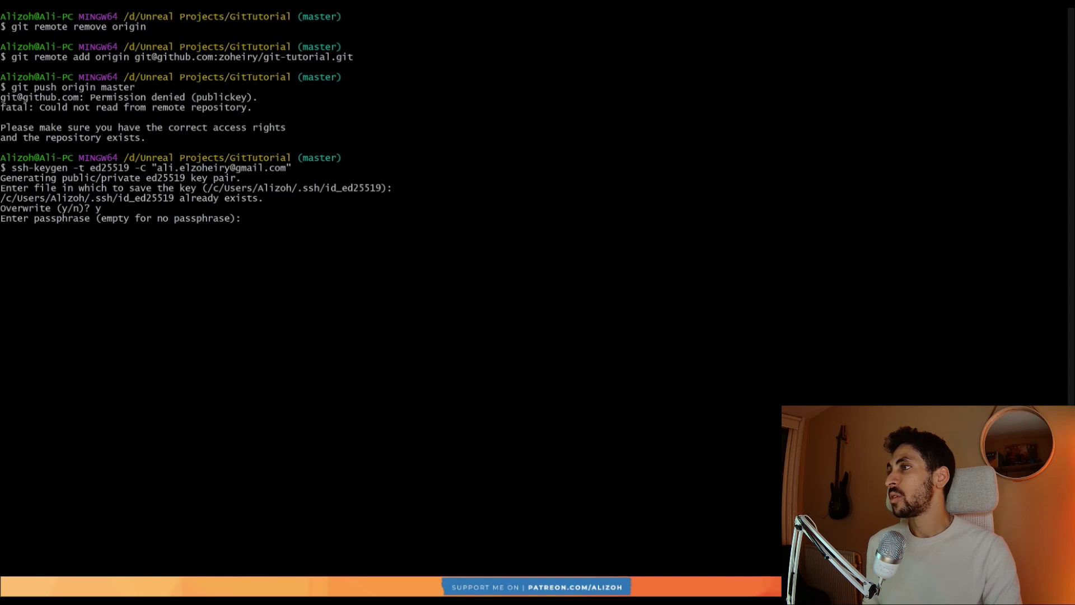
pyautogui.press('Return')
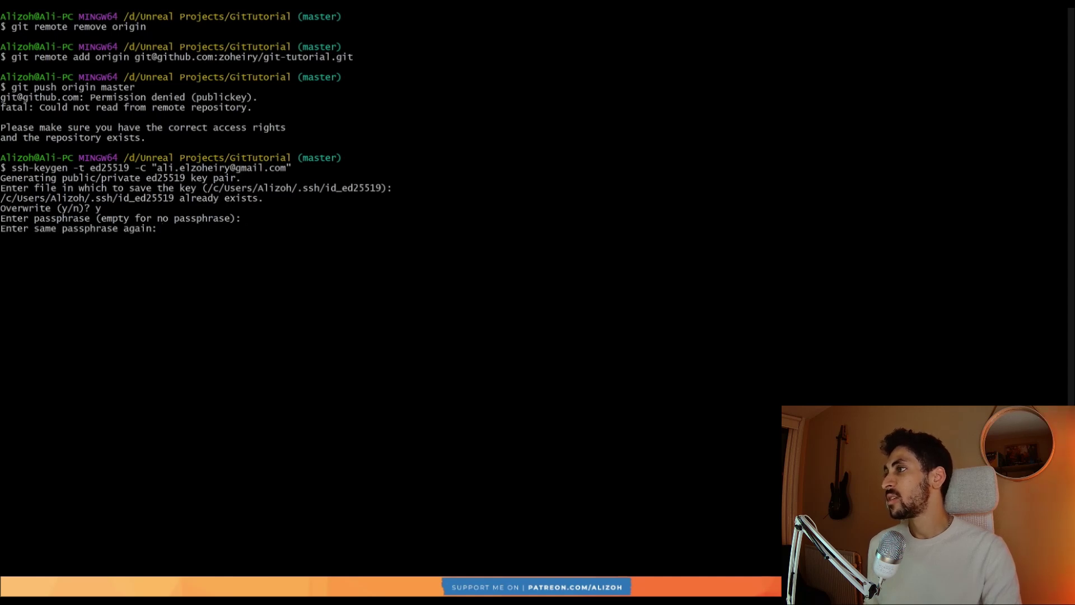
pyautogui.press('Return')
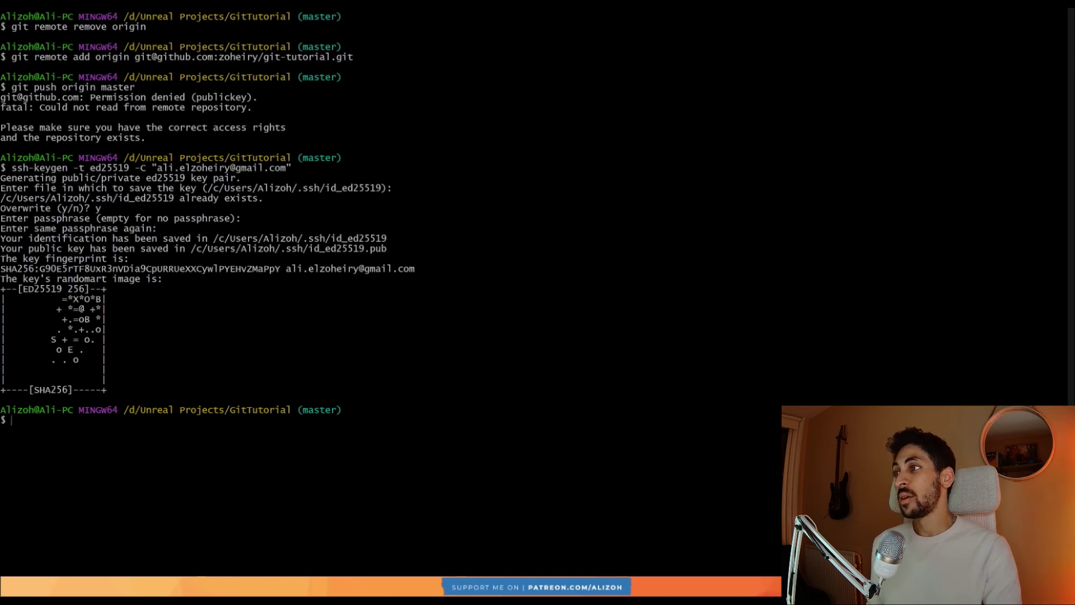
# Select the saved key file paths, ending on the id_ed25519.pub public key path.
pyautogui.moveTo(1062, 238); pyautogui.dragTo(224, 238)
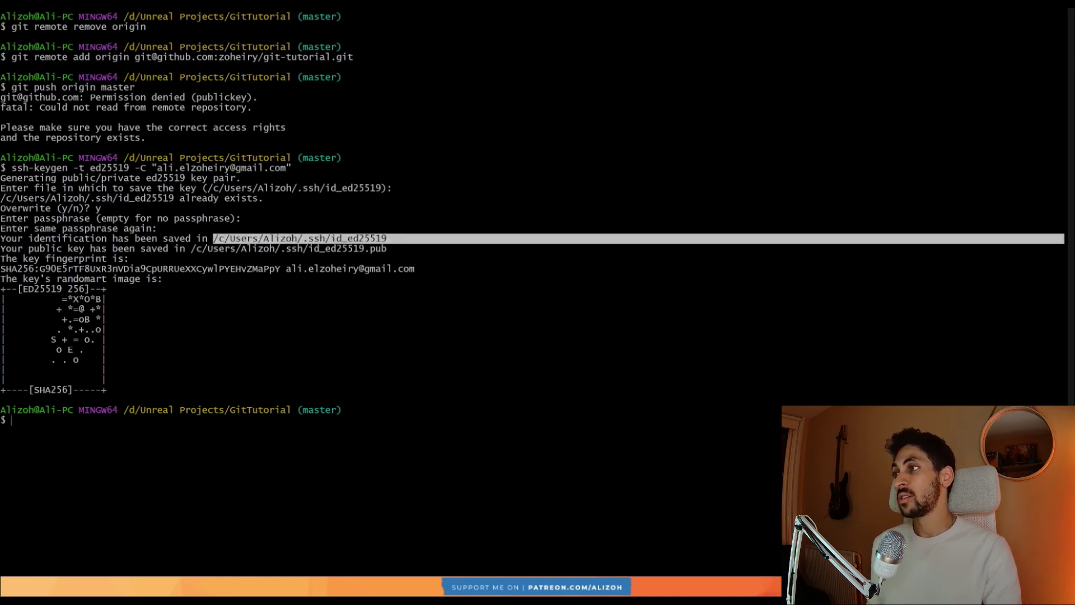
pyautogui.moveTo(1061, 248); pyautogui.dragTo(190, 248)
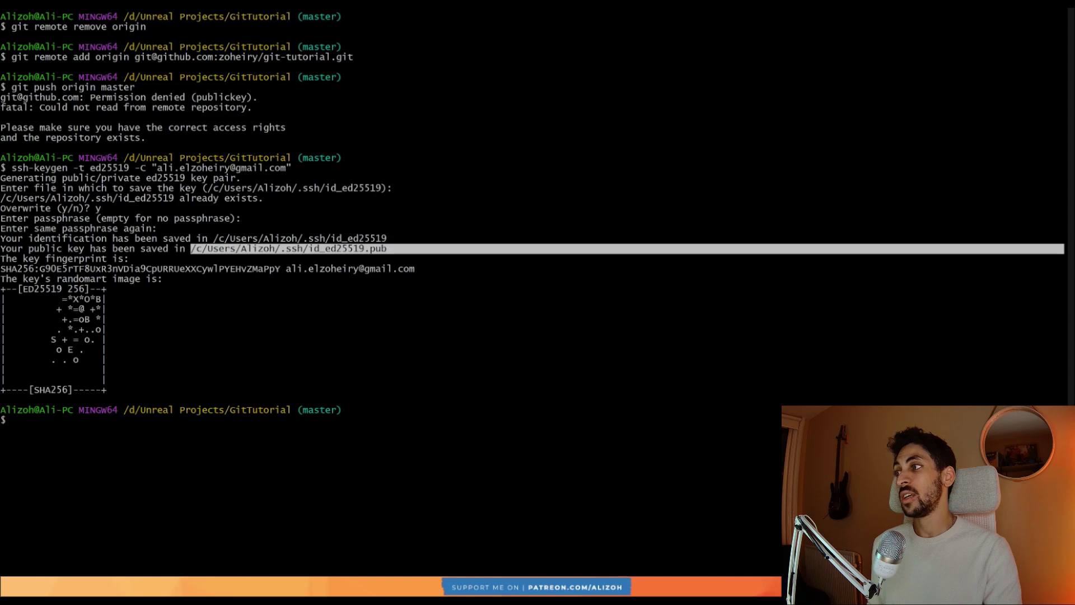
pyautogui.moveTo(1061, 238); pyautogui.dragTo(285, 238)
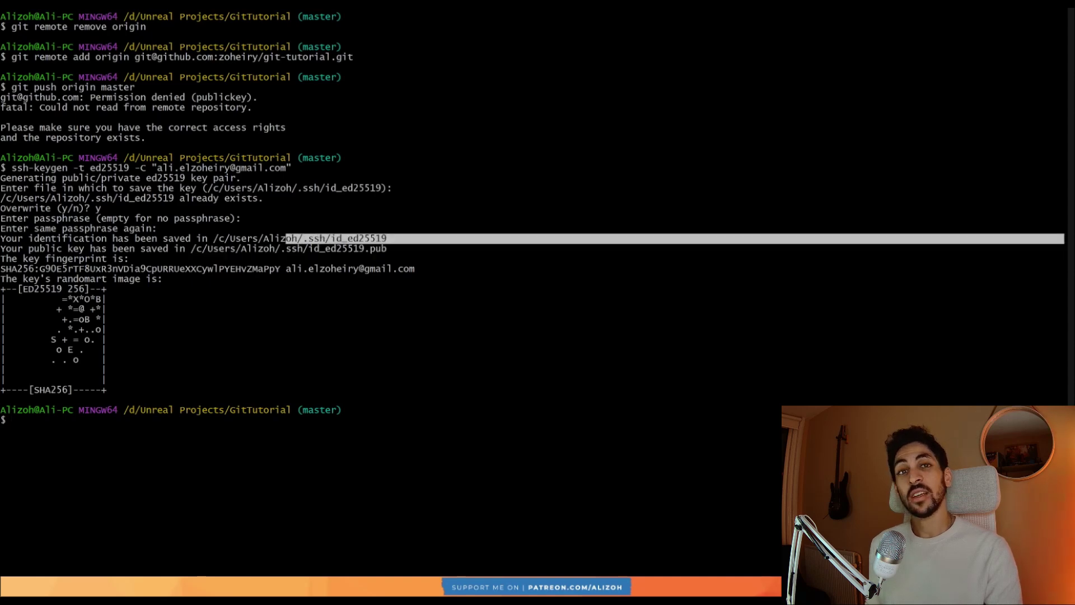
pyautogui.click(286, 238)
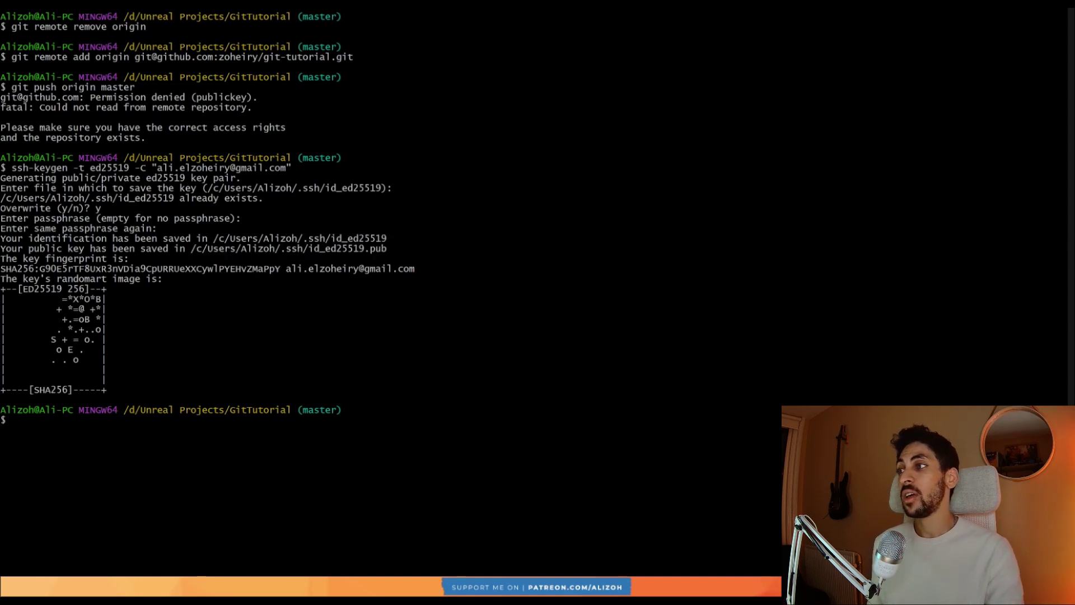
pyautogui.moveTo(1062, 248); pyautogui.dragTo(196, 248)
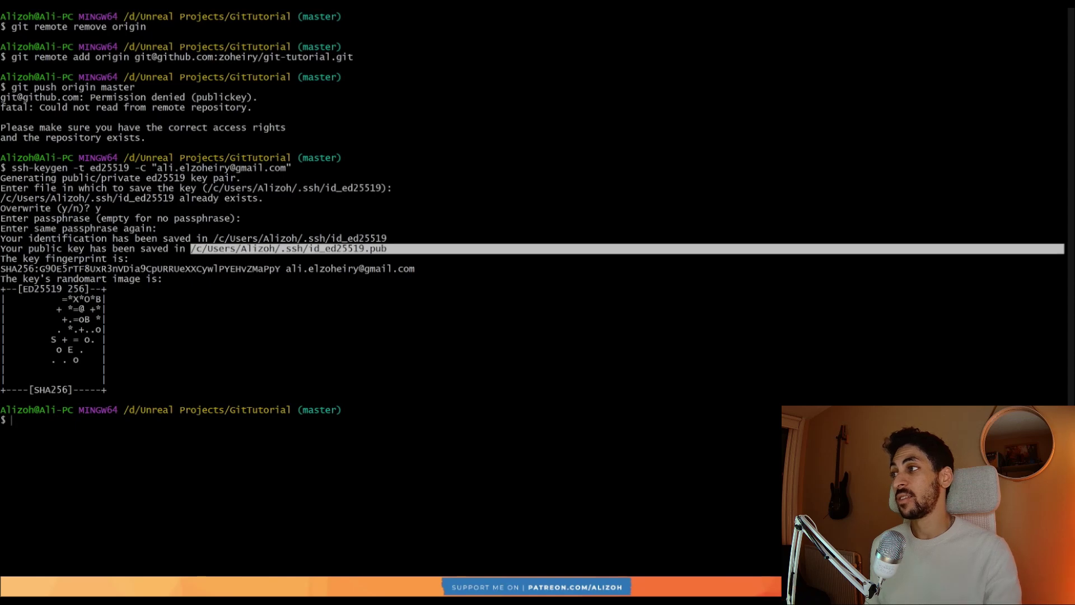
# Copy the id_ed25519.pub path and print the public key with cat.
pyautogui.rightClick(372, 249)
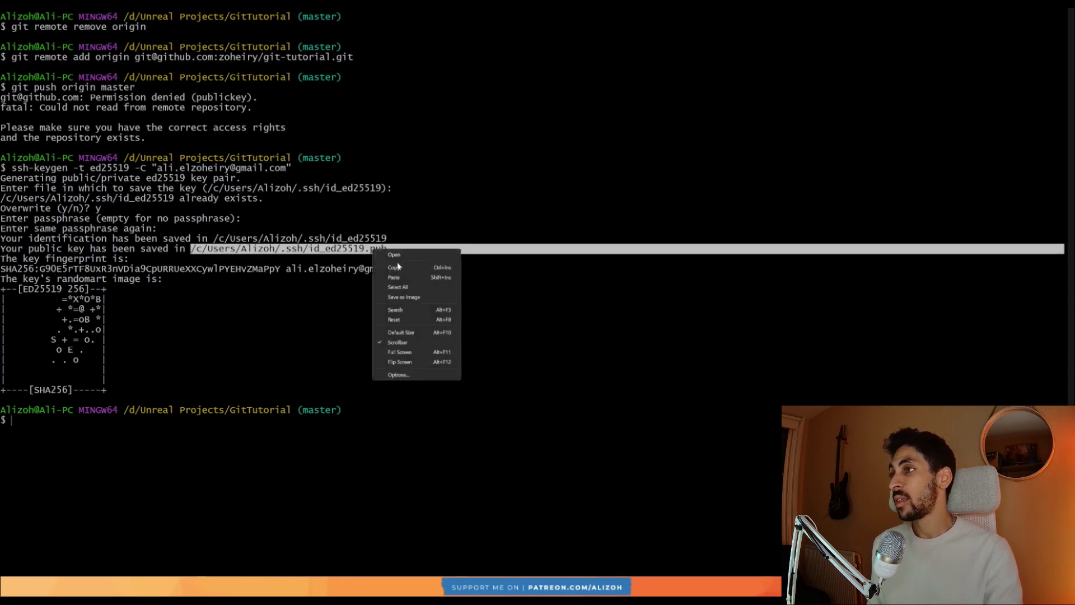
pyautogui.click(392, 253)
pyautogui.write('c')
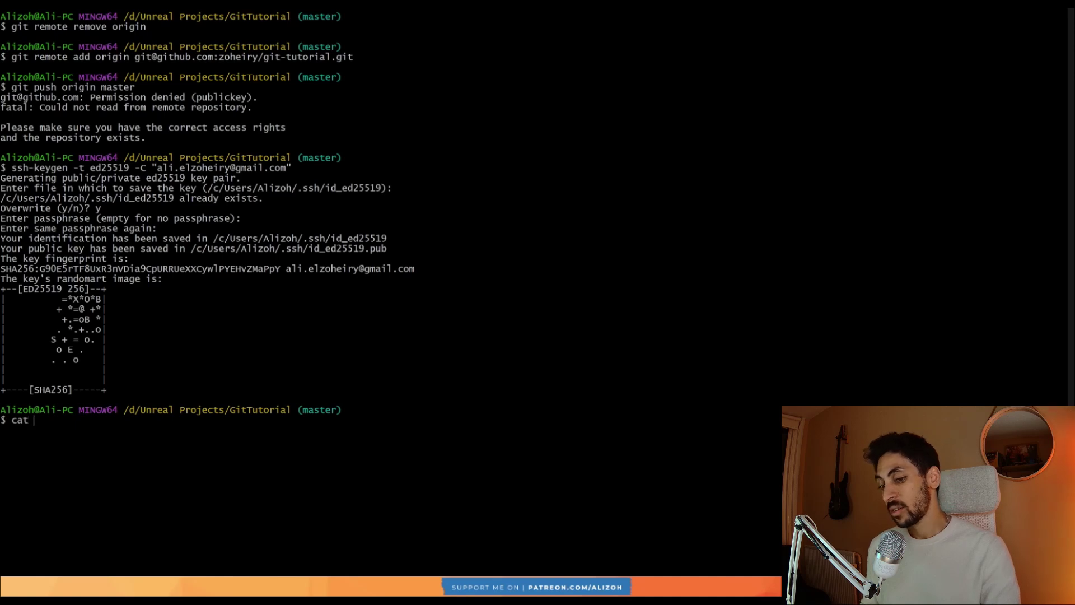
pyautogui.write('at')
pyautogui.write('/c/Users/Alizoh/.ssh/id_ed25519.pub')
pyautogui.press('Return')
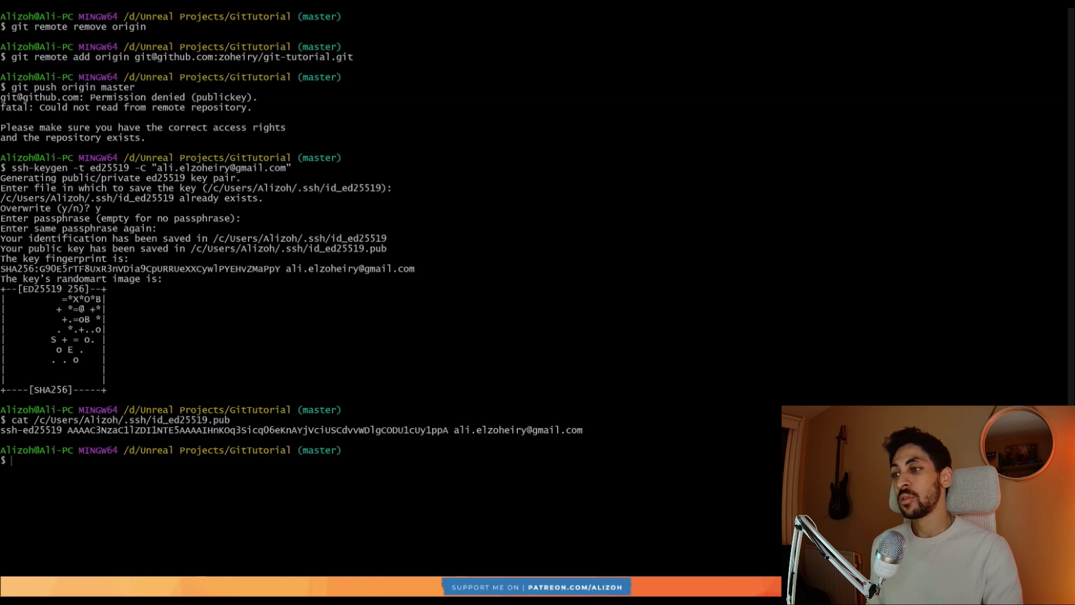
# Copy the printed public key line and return to the GitHub repository page in the browser.
pyautogui.moveTo(782, 430); pyautogui.dragTo(12, 430)
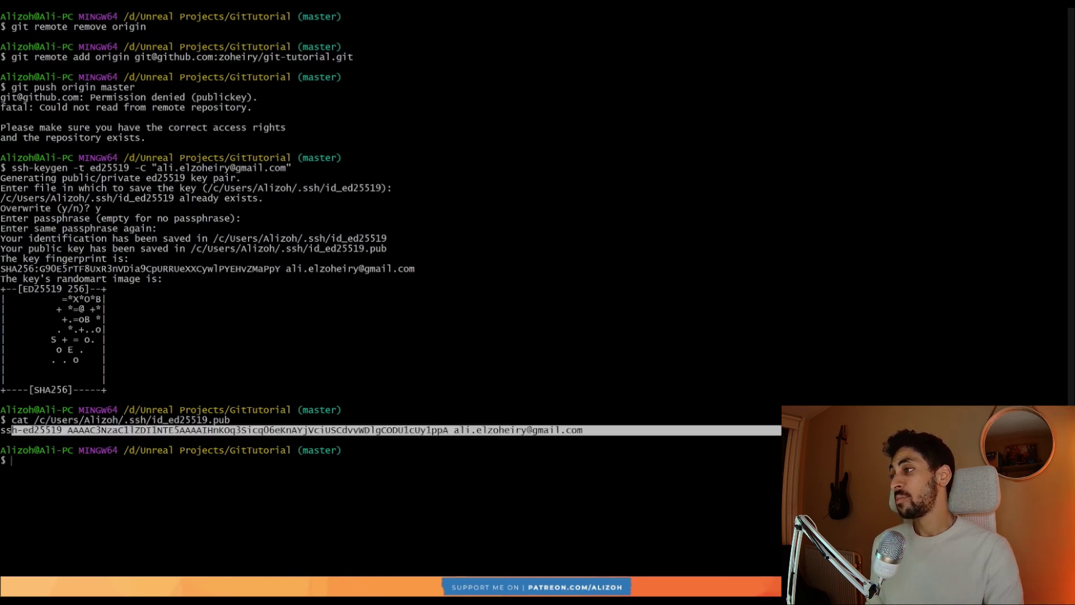
pyautogui.rightClick(9, 432)
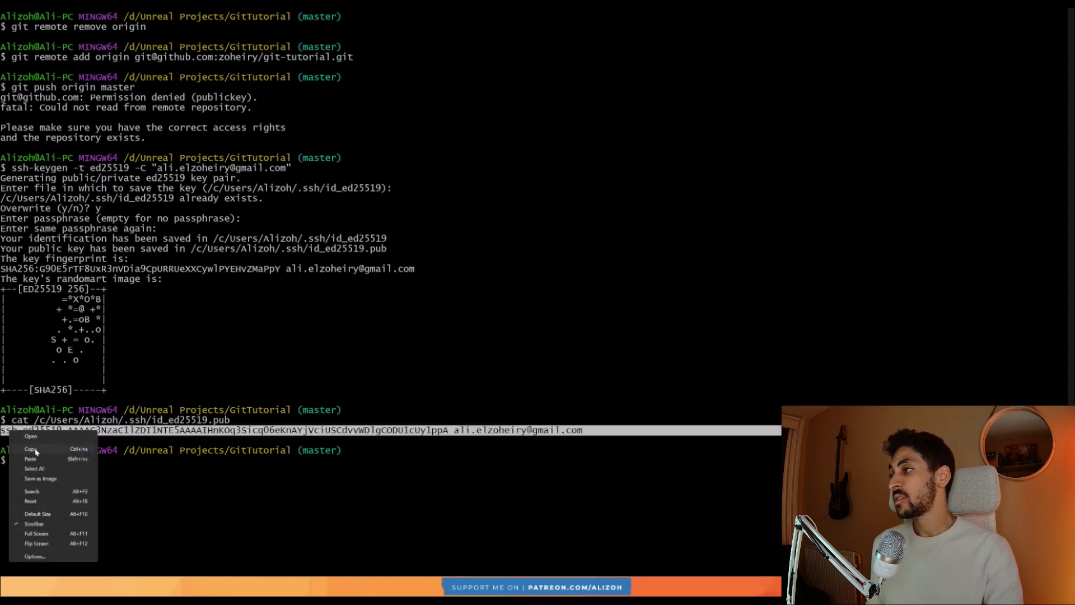
pyautogui.click(32, 449)
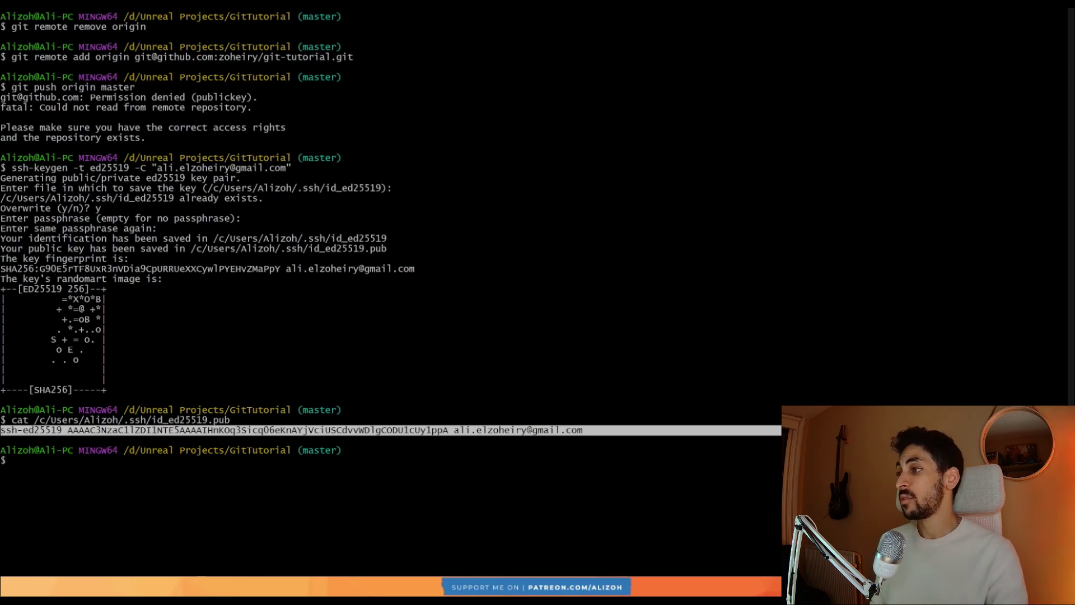
pyautogui.hotkey('alt', 'Tab')
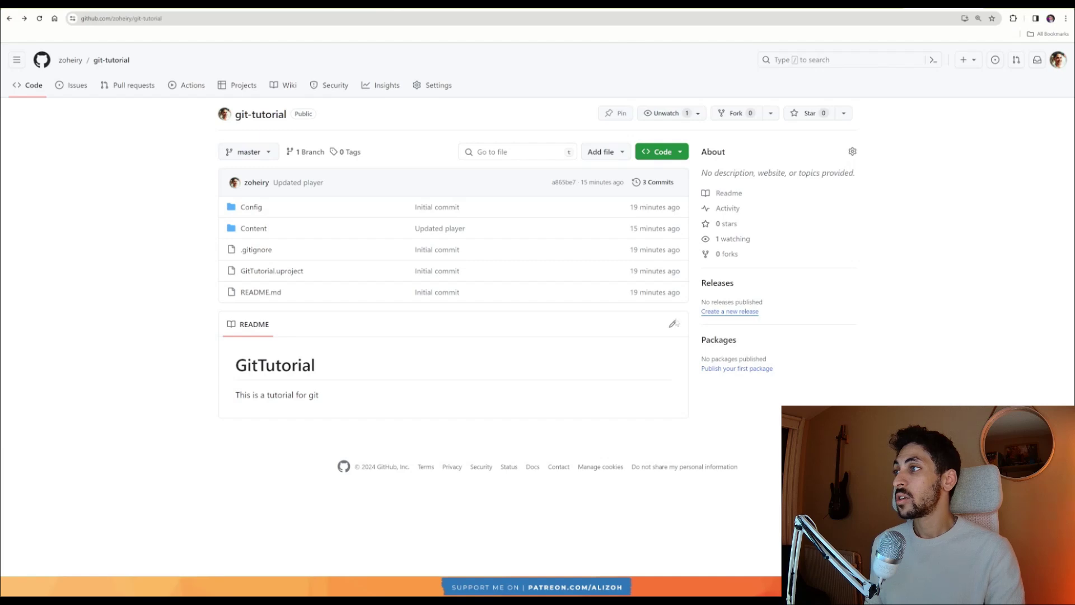
# Add the copied public key to the GitHub account as a new SSH key titled 'my PC'.
pyautogui.click(1057, 60)
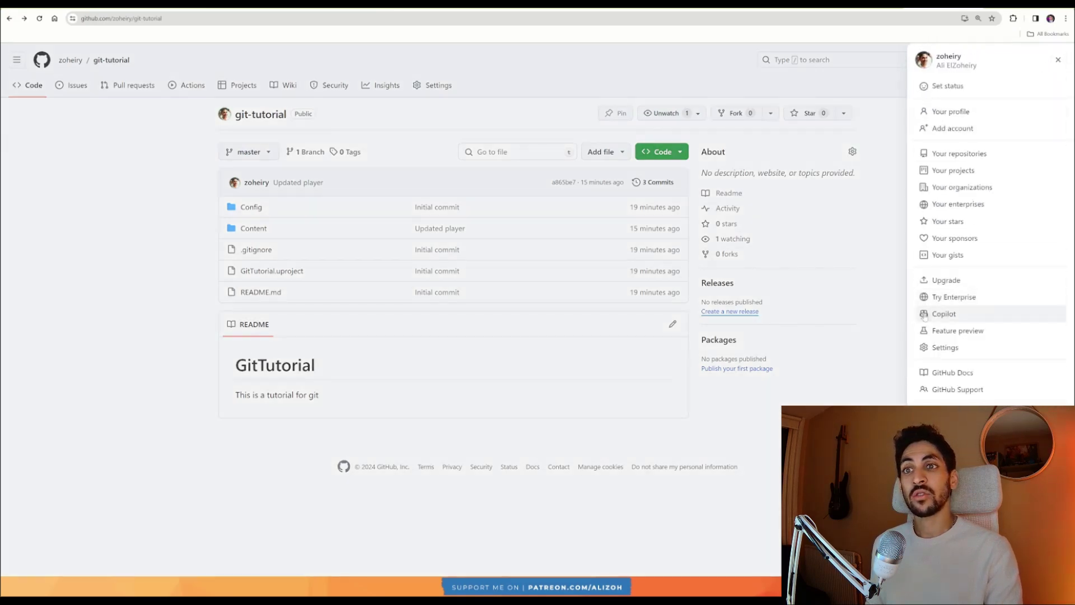
pyautogui.click(944, 348)
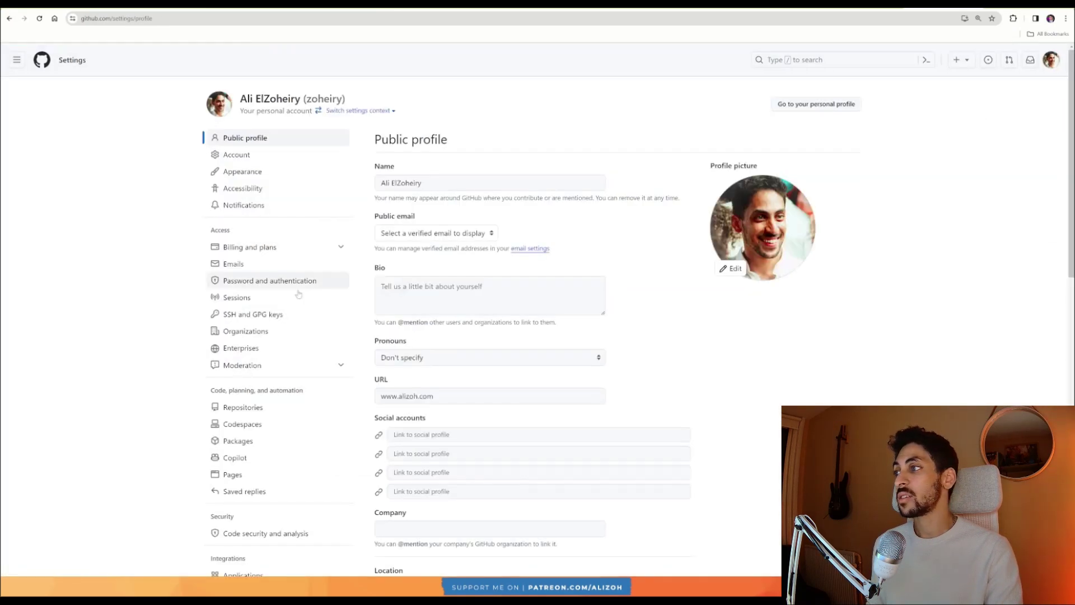
pyautogui.click(248, 315)
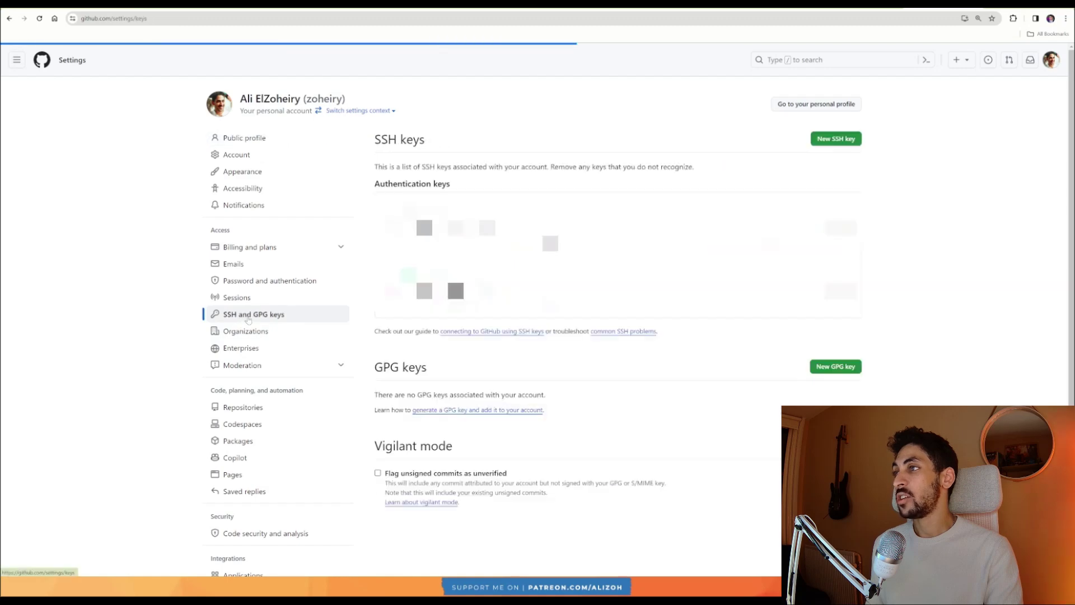
pyautogui.click(835, 138)
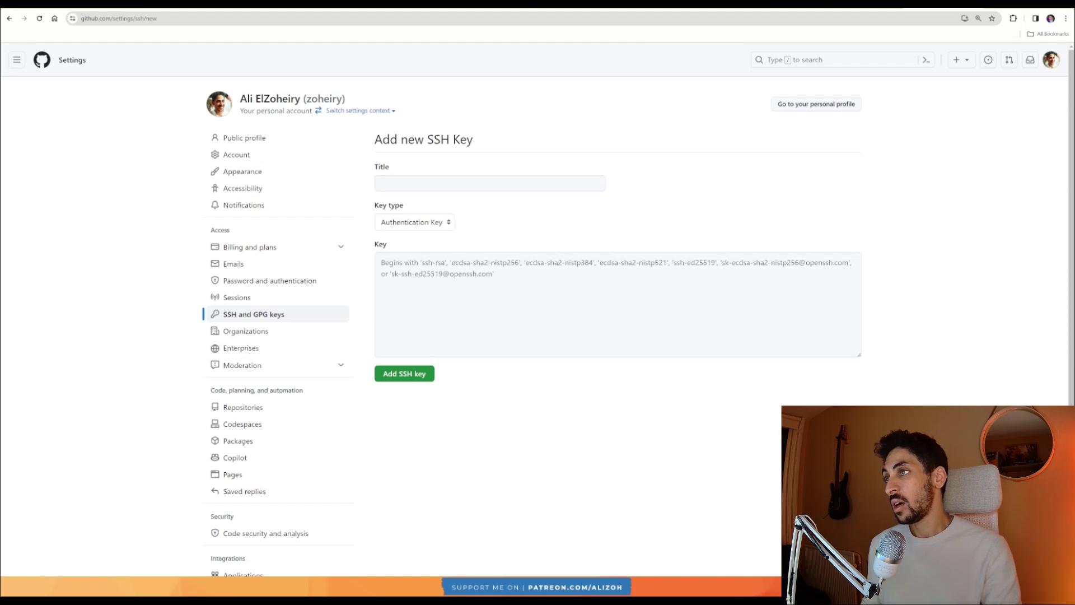
pyautogui.click(426, 183)
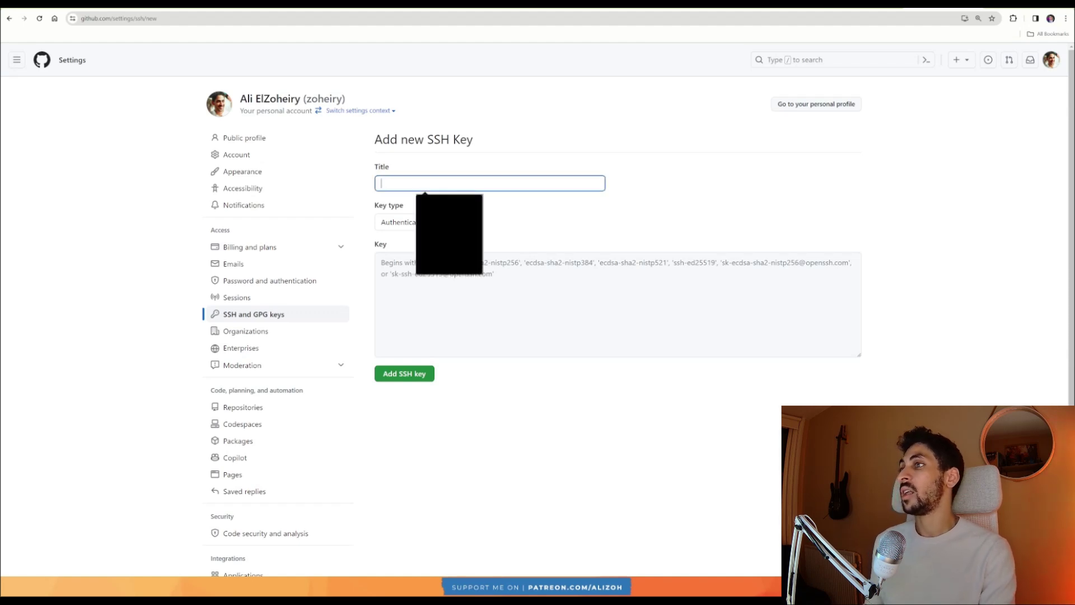
pyautogui.write('my PC')
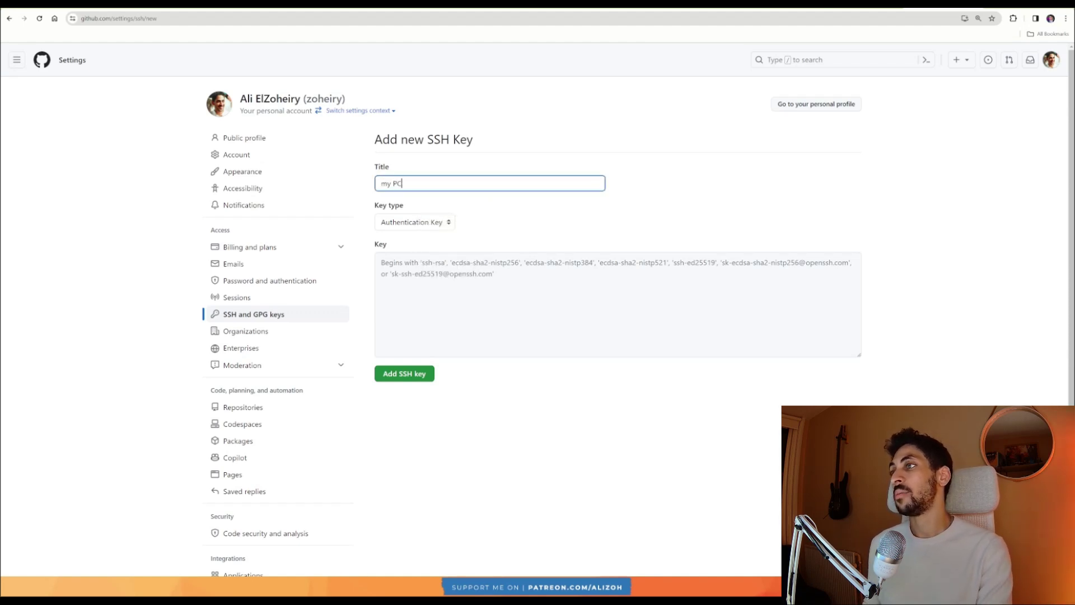
pyautogui.click(616, 302)
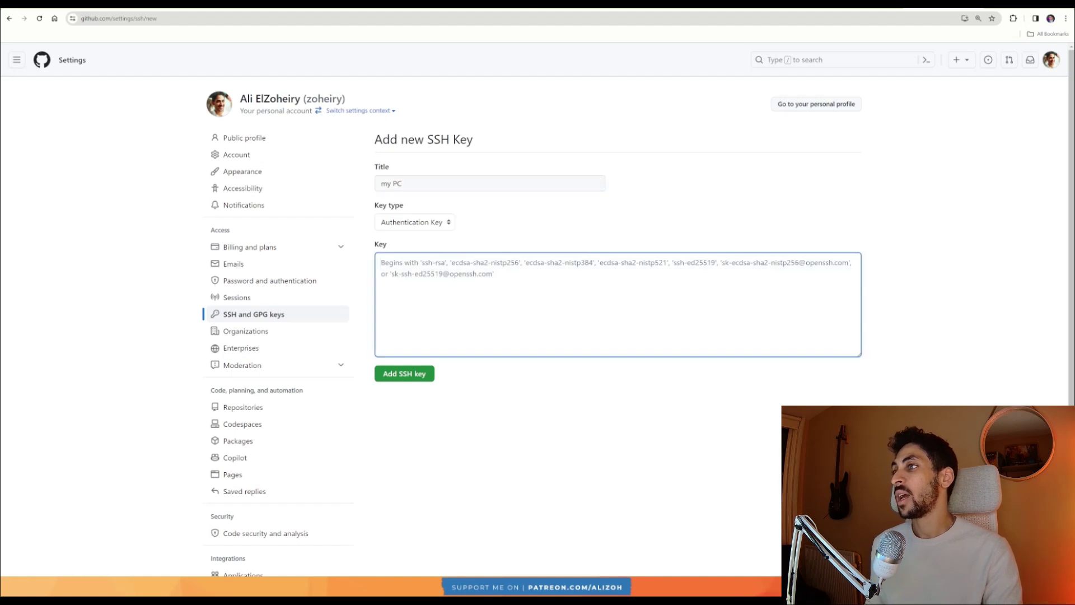
pyautogui.hotkey('ctrl', 'v')
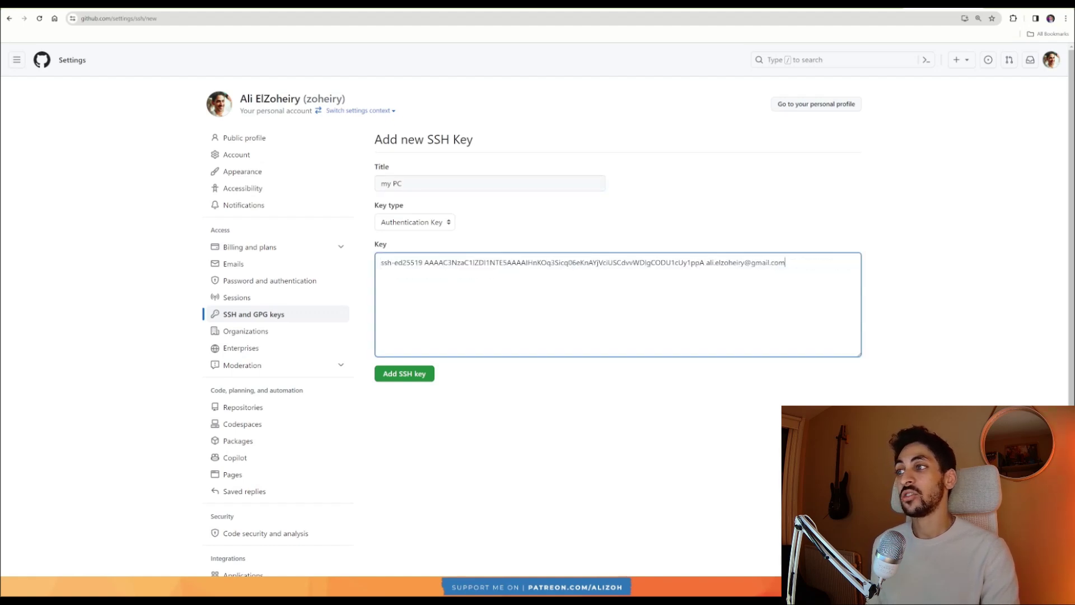
pyautogui.click(418, 380)
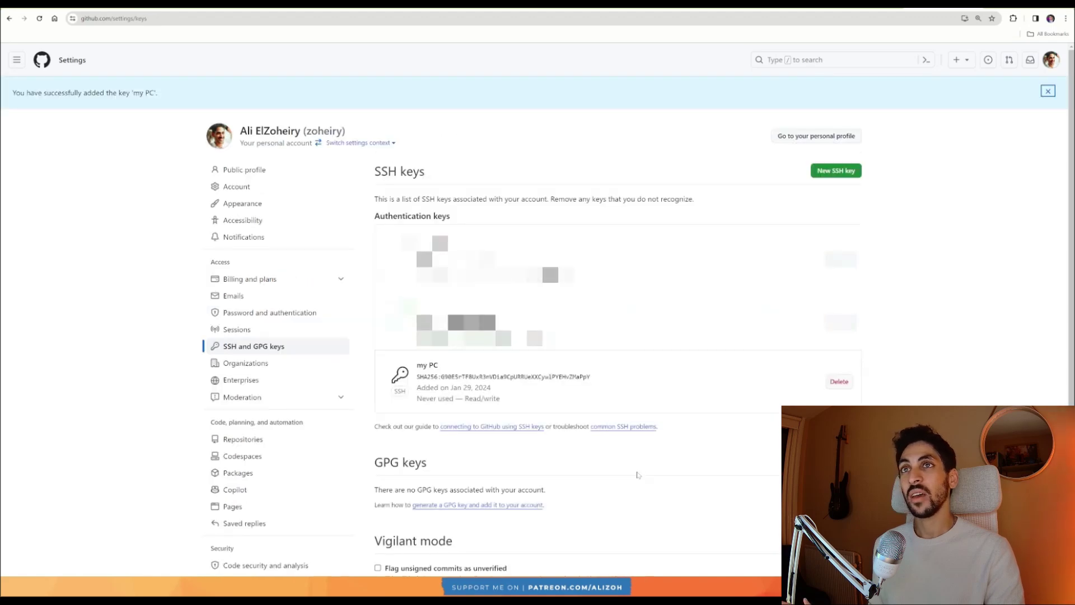
pyautogui.hotkey('alt', 'Tab')
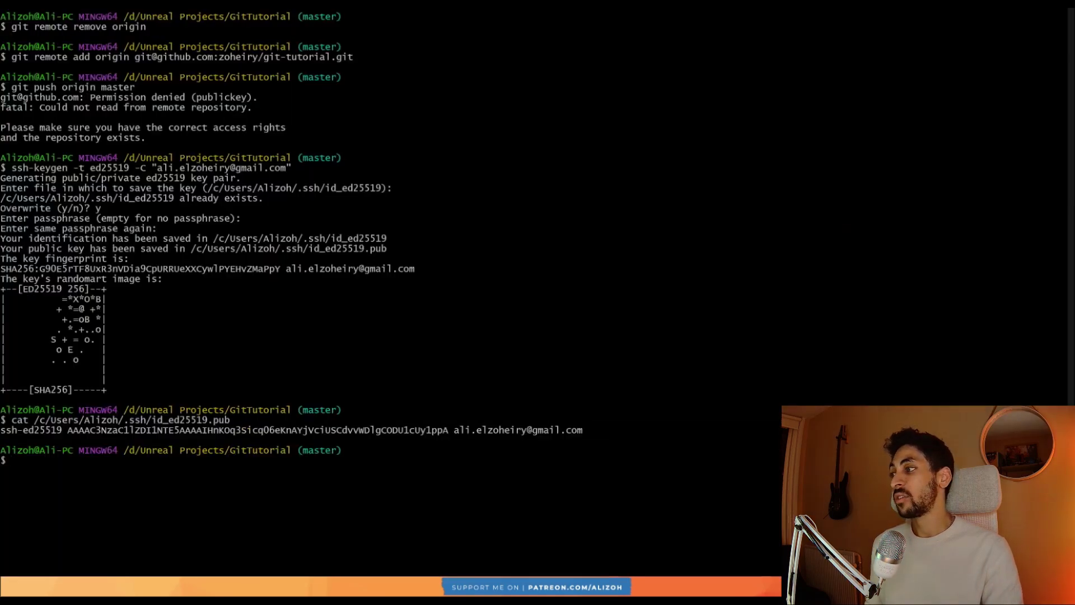
# Rerun git push origin master and confirm it now reports 'Everything up-to-date' instead of permission denied.
pyautogui.write('git push or')
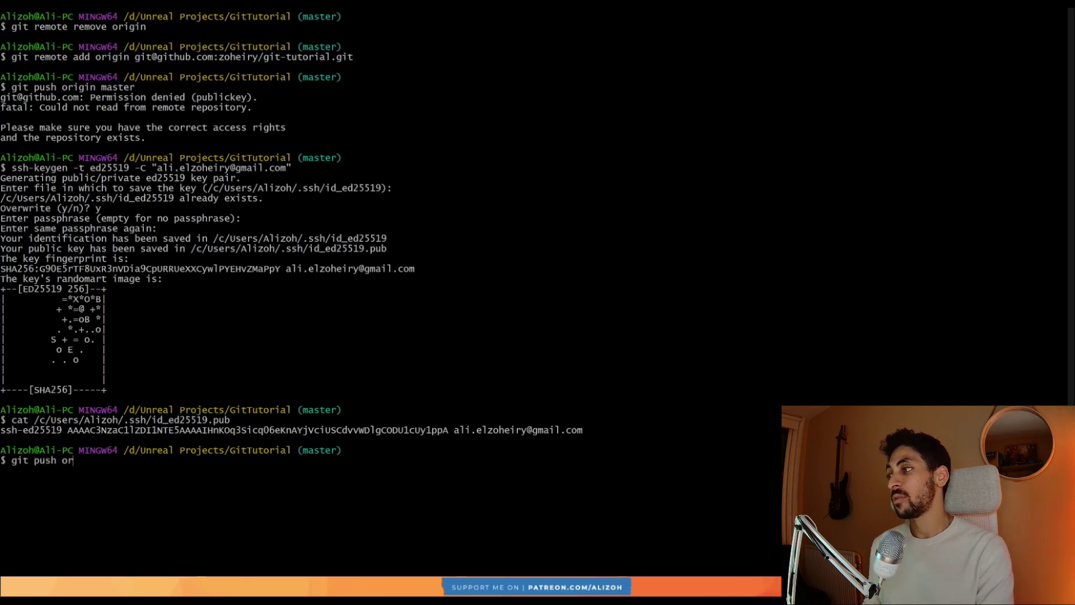
pyautogui.write('igin master')
pyautogui.press('Return')
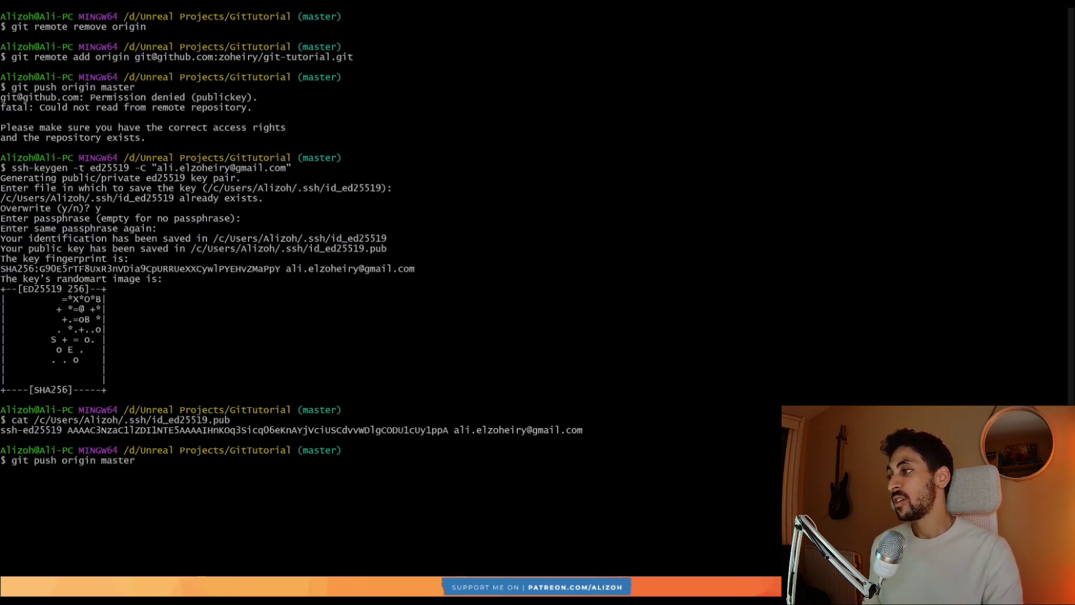
pyautogui.moveTo(779, 470); pyautogui.dragTo(5, 471)
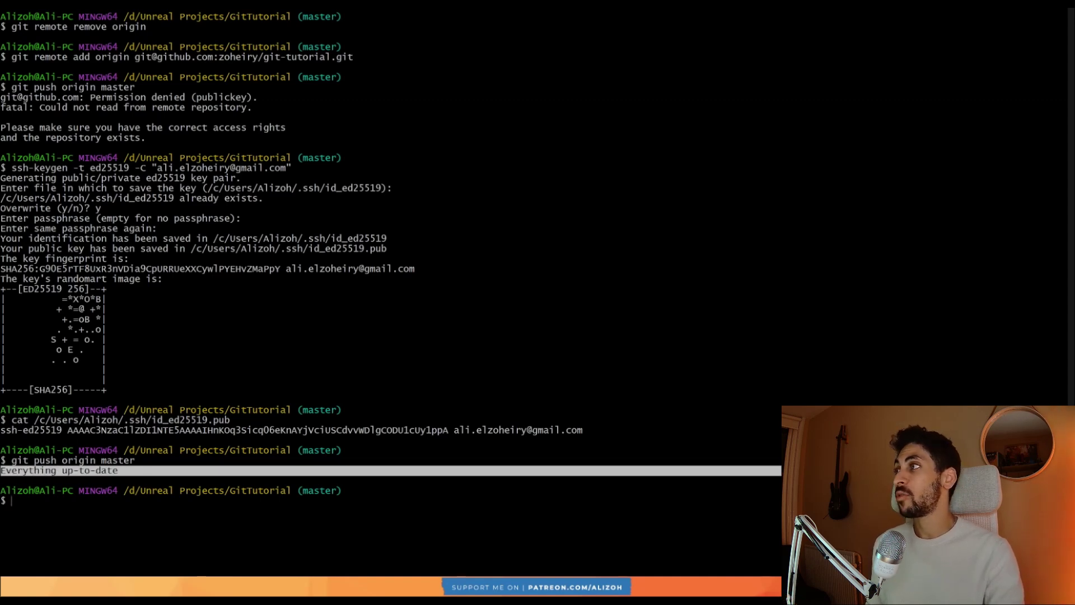
pyautogui.moveTo(1064, 97); pyautogui.dragTo(5, 98)
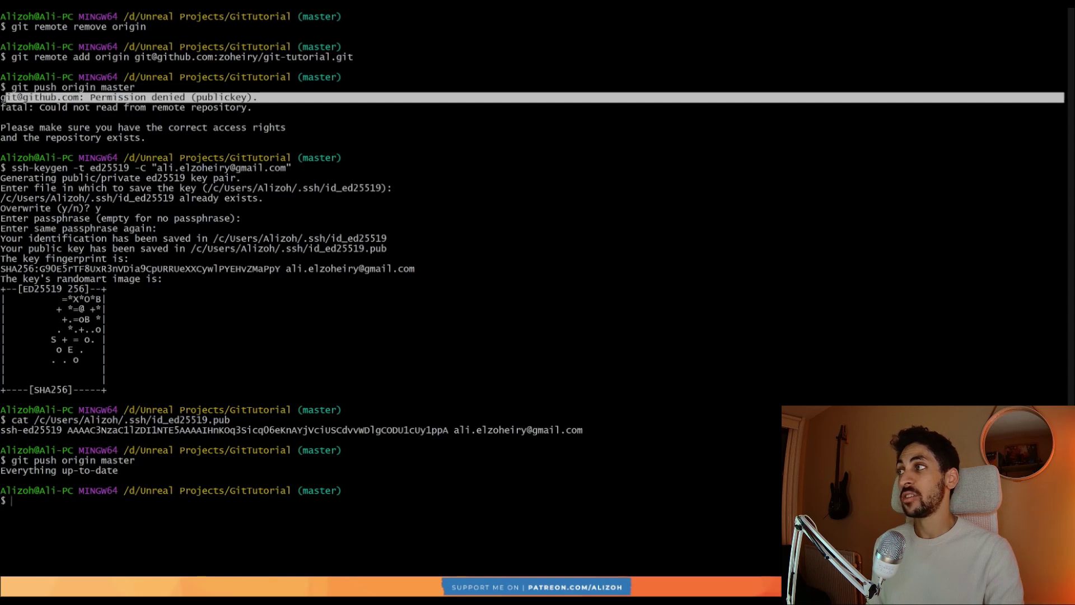
pyautogui.moveTo(778, 470); pyautogui.dragTo(10, 460)
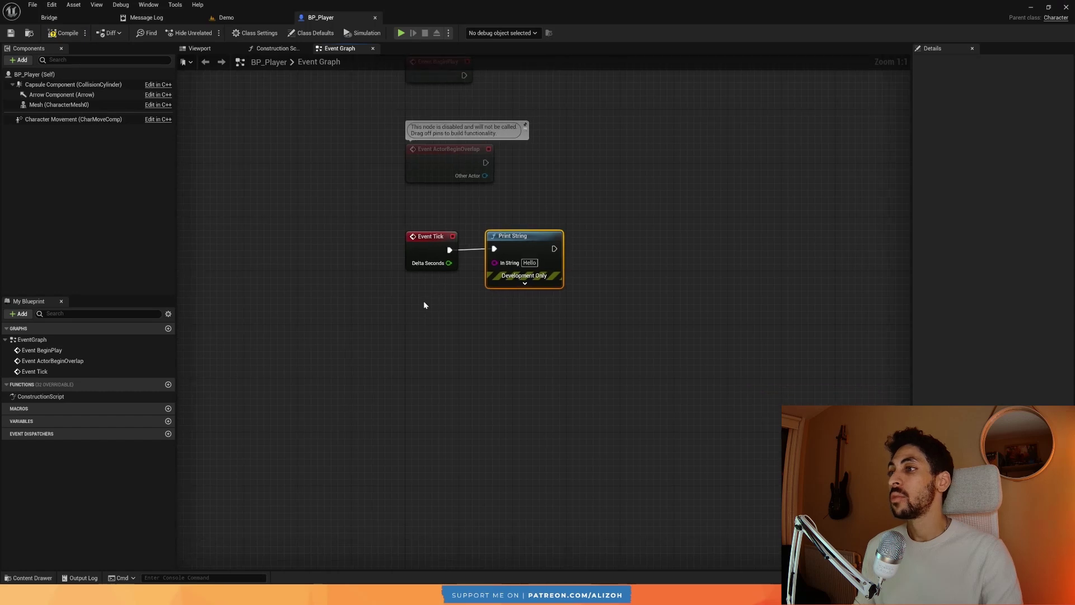
# Add a custom event named DoSomething to BP_Player's Event Graph.
pyautogui.click(471, 290)
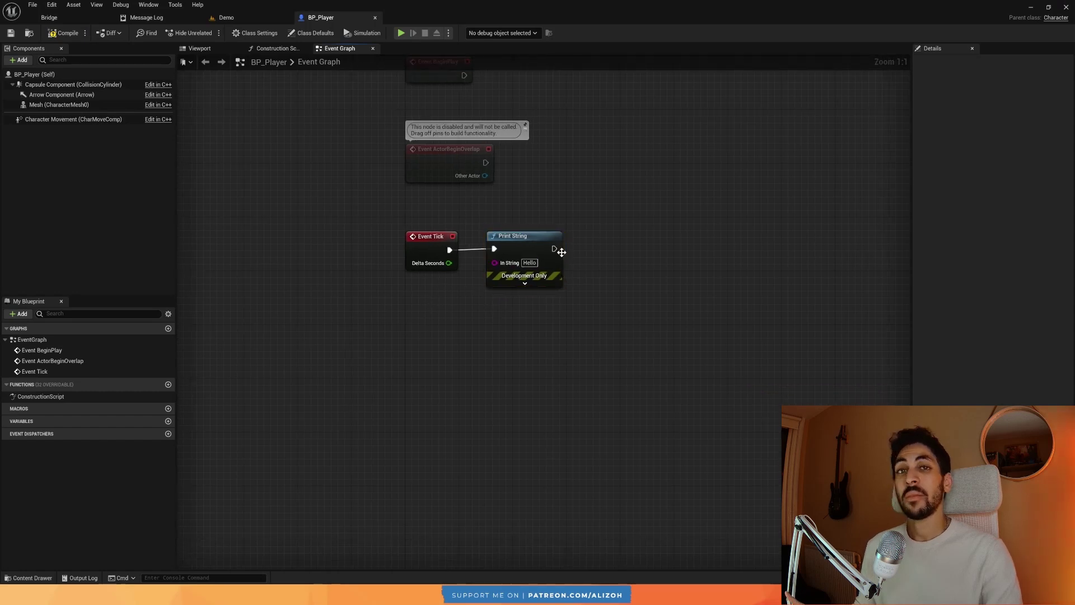
pyautogui.moveTo(393, 300); pyautogui.dragTo(341, 296, button='right')
pyautogui.rightClick(368, 325)
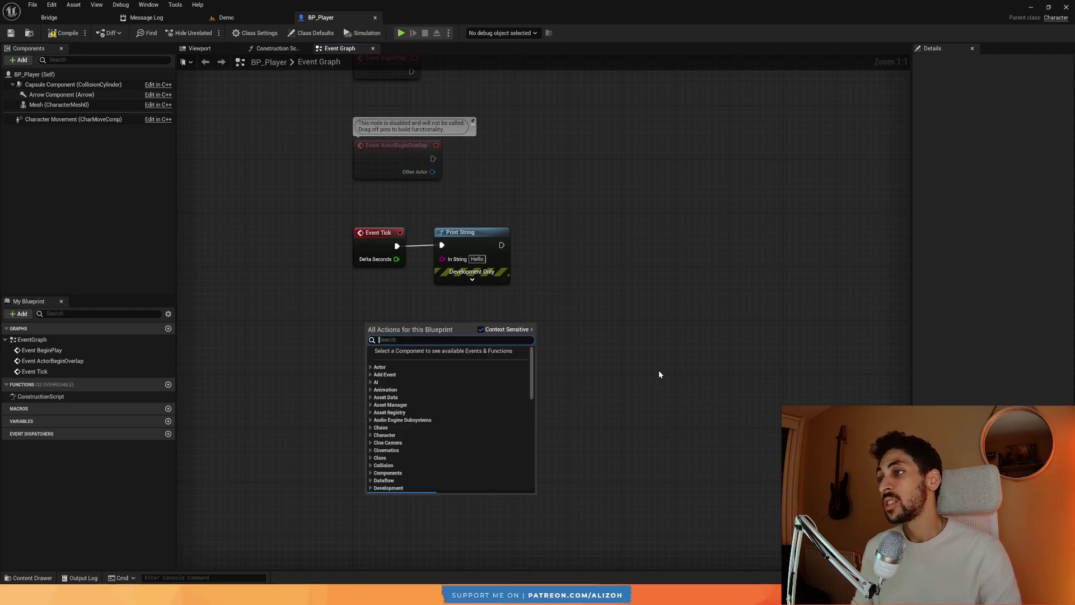
pyautogui.write('custom ev')
pyautogui.press('Return')
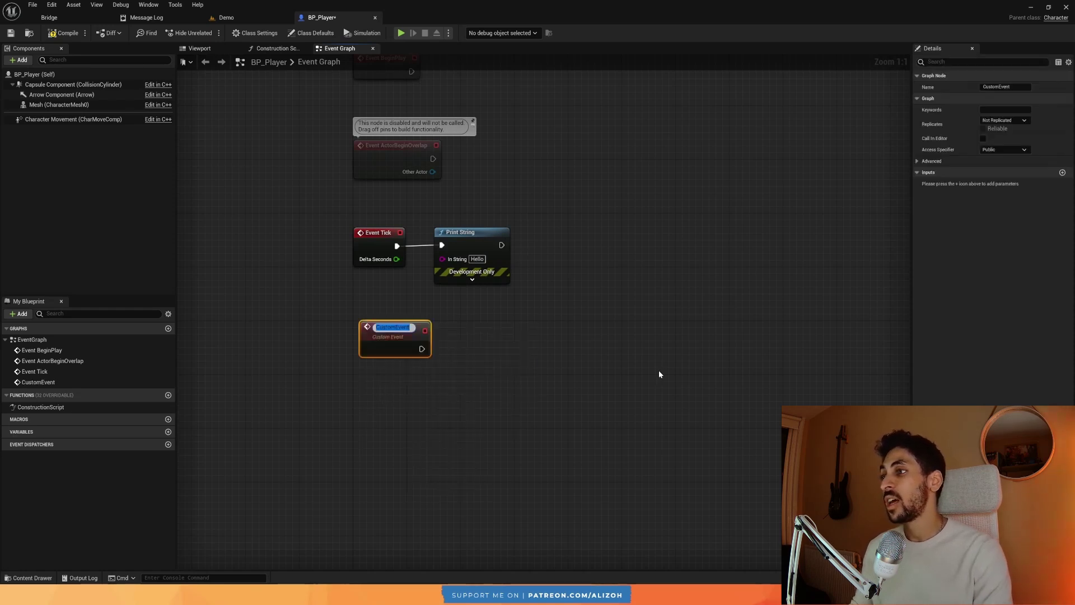
pyautogui.write('DoSomething')
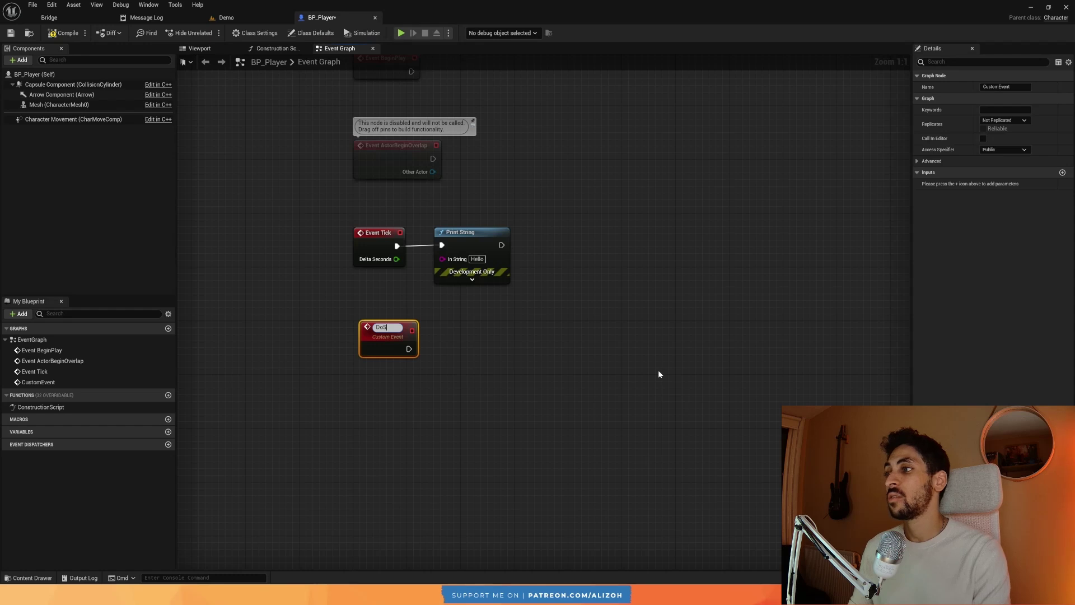
pyautogui.press('Return')
# Add a Character Movement reference feeding a Set Movement Mode node set to Falling.
pyautogui.moveTo(402, 487); pyautogui.dragTo(383, 358, button='right')
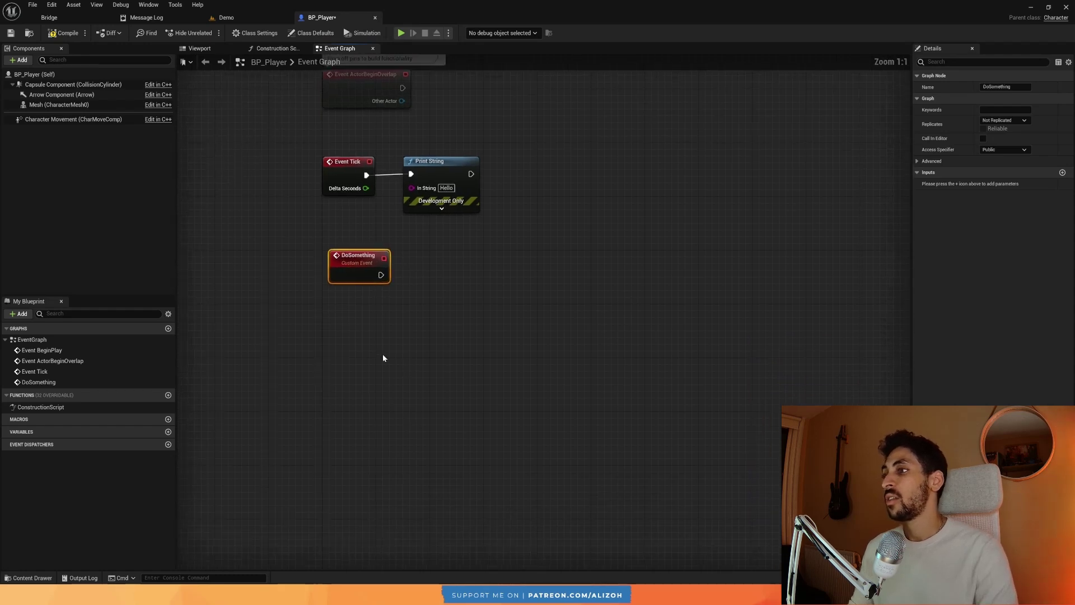
pyautogui.moveTo(81, 120); pyautogui.dragTo(434, 263)
pyautogui.click(397, 230)
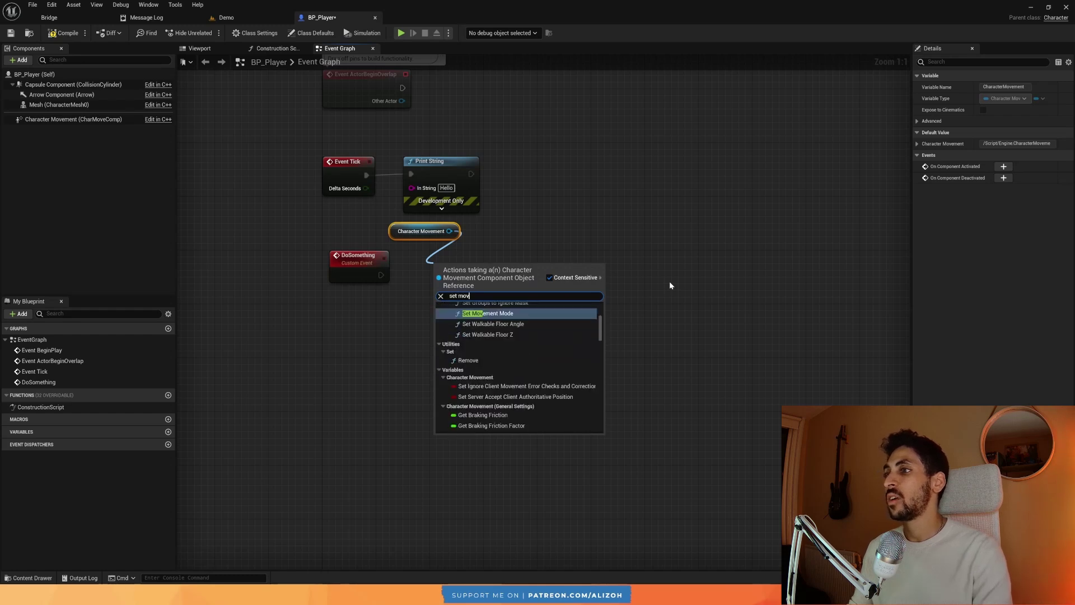
pyautogui.press('Escape')
pyautogui.click(485, 316)
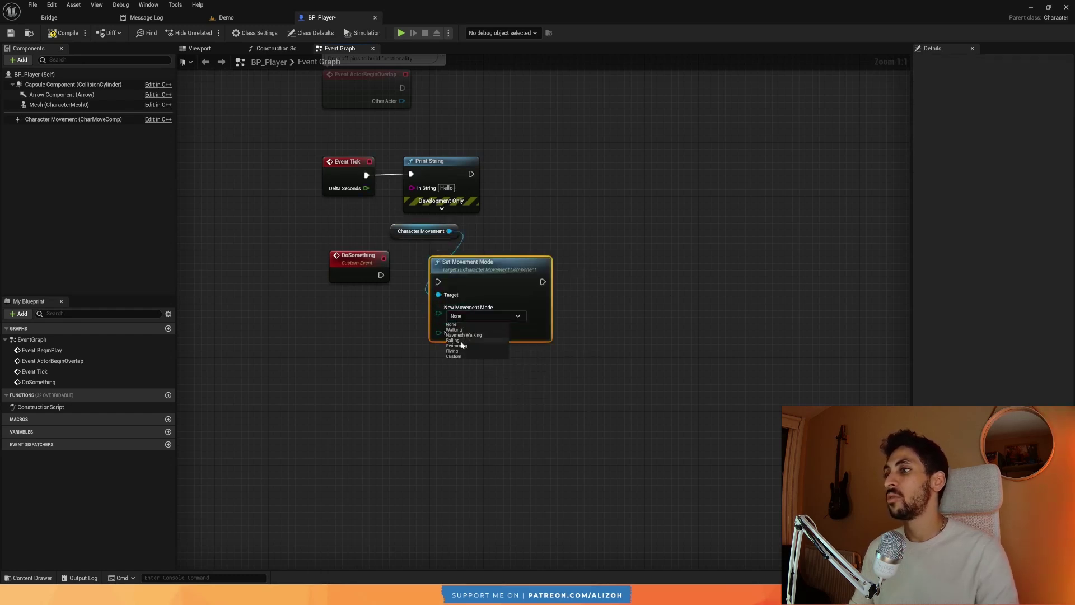
pyautogui.click(460, 341)
pyautogui.moveTo(289, 222); pyautogui.dragTo(408, 336)
# Wire DoSomething's exec pin into the Set Movement Mode node.
pyautogui.moveTo(351, 278); pyautogui.dragTo(517, 366)
pyautogui.moveTo(571, 345); pyautogui.dragTo(543, 300, button='right')
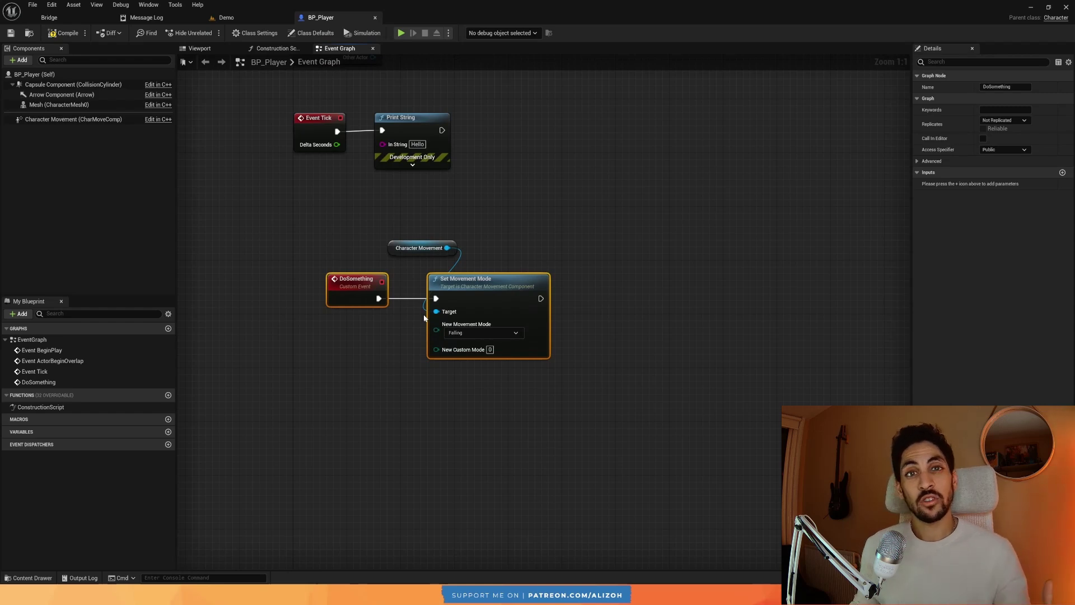
pyautogui.click(510, 381)
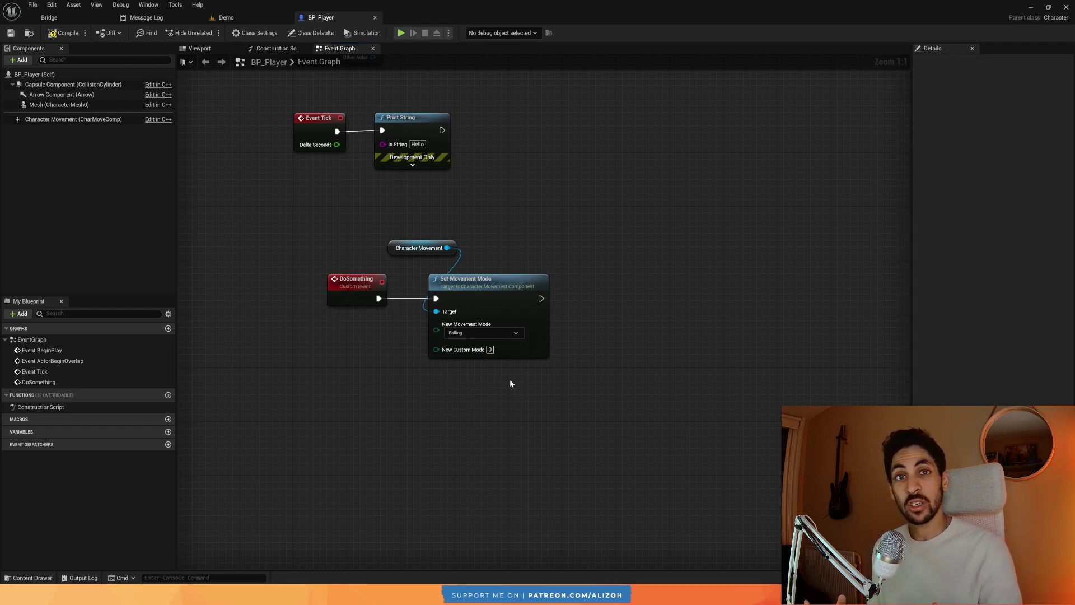
pyautogui.moveTo(510, 381); pyautogui.dragTo(468, 295, button='right')
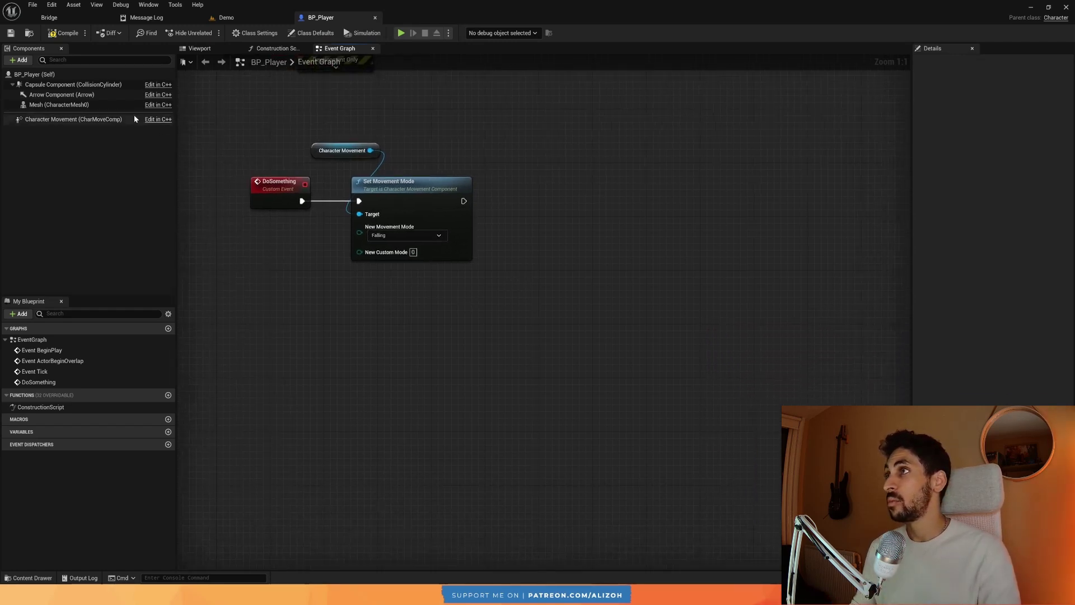
# Compile BP_Player and start a Revision Control content submission.
pyautogui.click(59, 34)
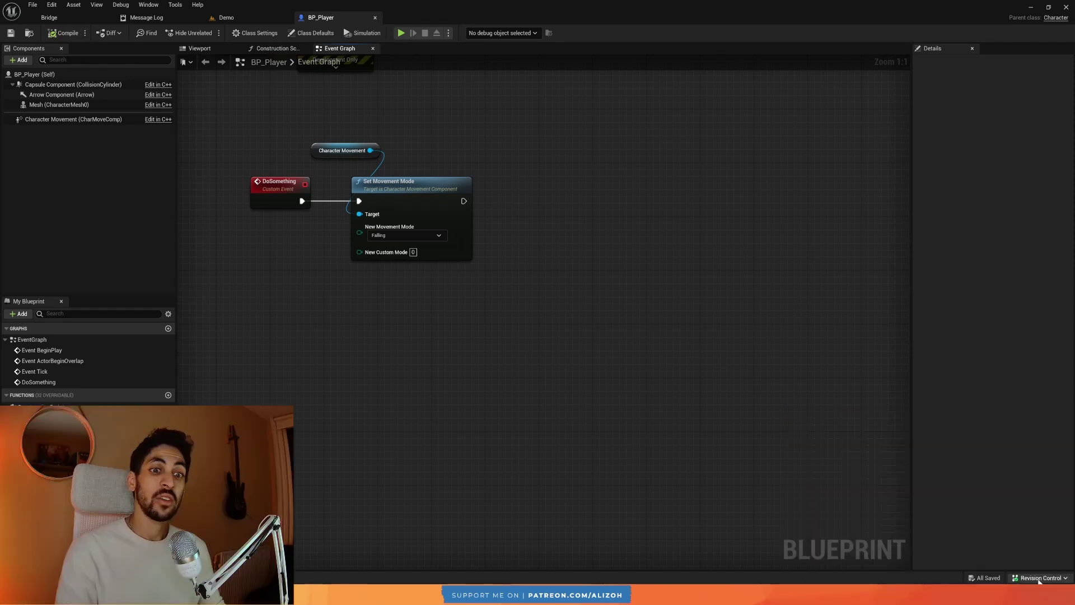
pyautogui.click(1041, 578)
pyautogui.click(1003, 547)
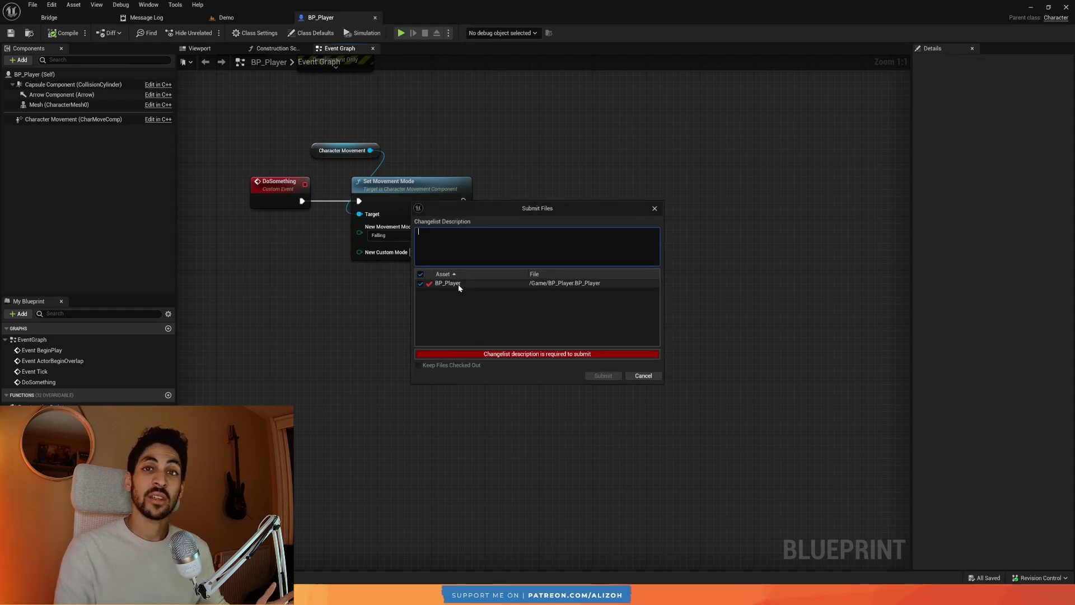
# Review BP_Player's diff showing the added Character Movement node in the Event Graph.
pyautogui.click(459, 284)
pyautogui.doubleClick(459, 283)
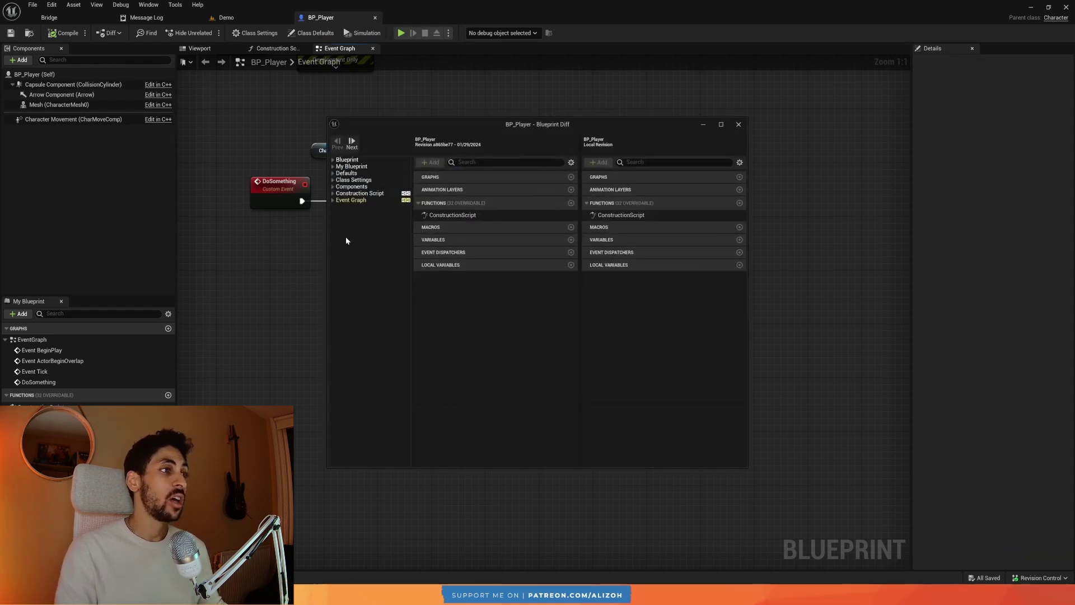
pyautogui.click(333, 200)
pyautogui.click(372, 207)
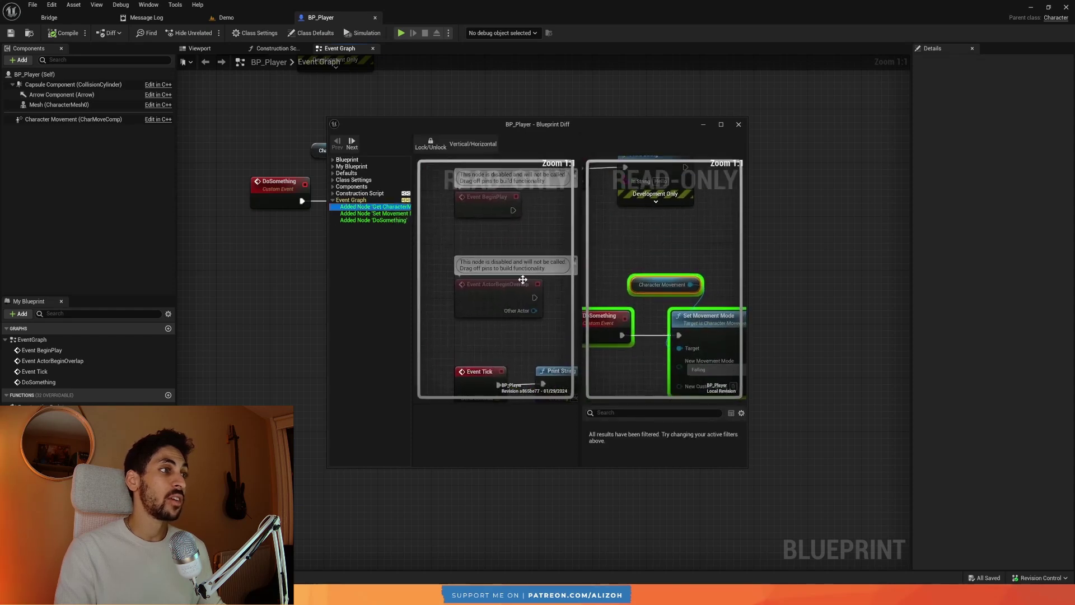
pyautogui.doubleClick(560, 132)
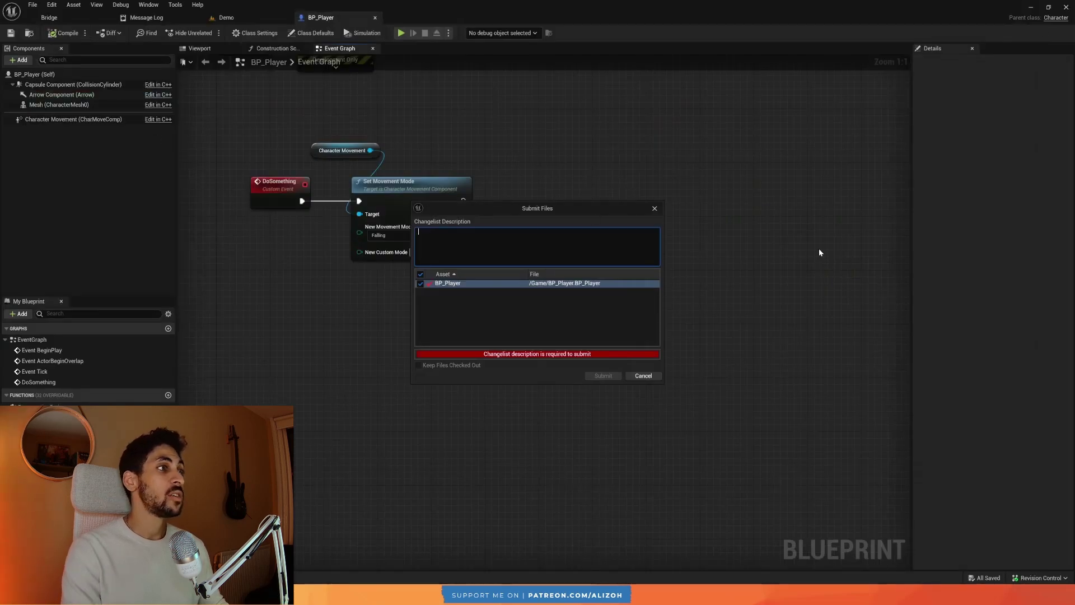
# Submit BP_Player with the description 'Add custom event doSomething'.
pyautogui.write('Add custom edven')
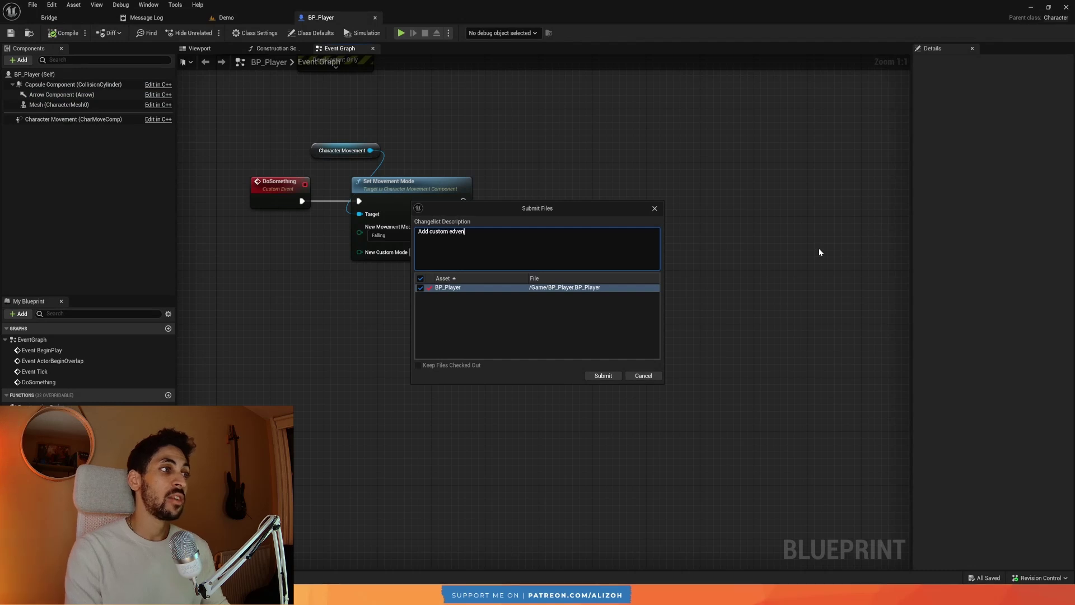
pyautogui.press('BackSpace')
pyautogui.press('BackSpace')
pyautogui.press('BackSpace')
pyautogui.press('BackSpace')
pyautogui.write('vent doSo')
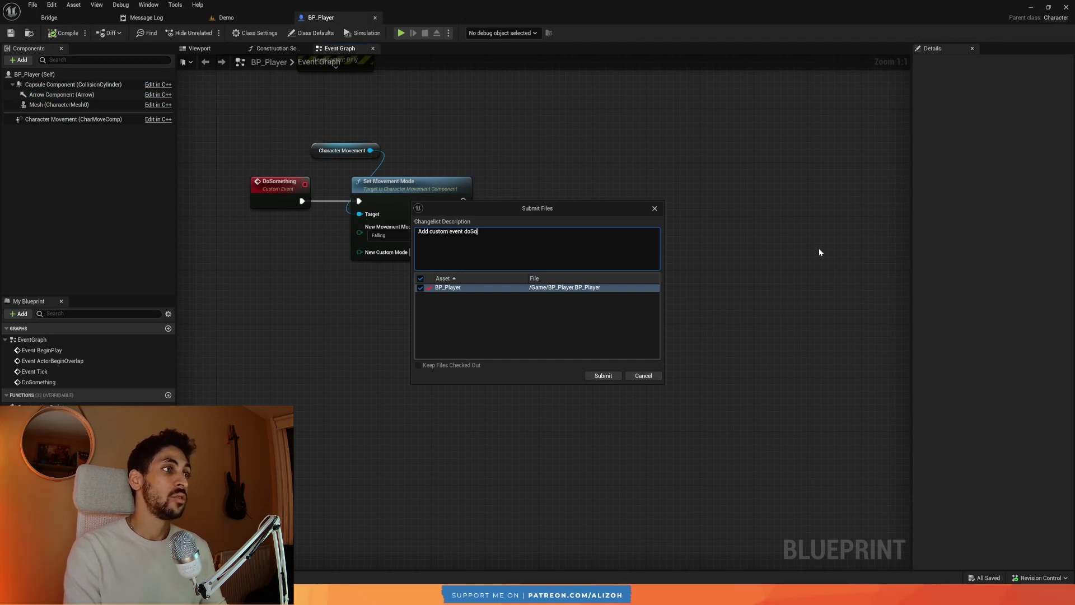
pyautogui.write('mething')
pyautogui.click(604, 376)
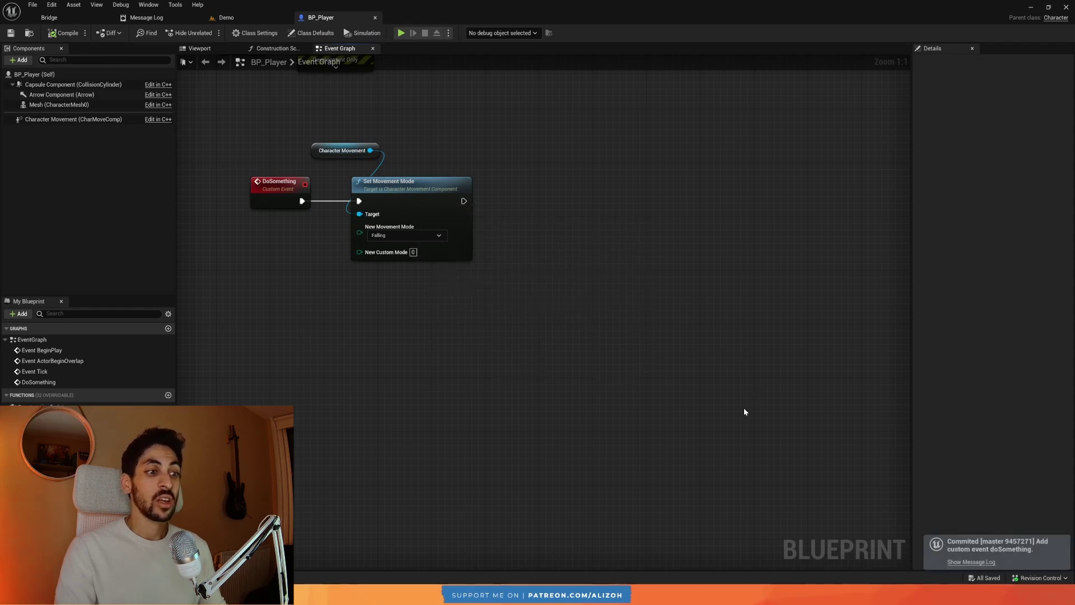
pyautogui.hotkey('alt', 'Tab')
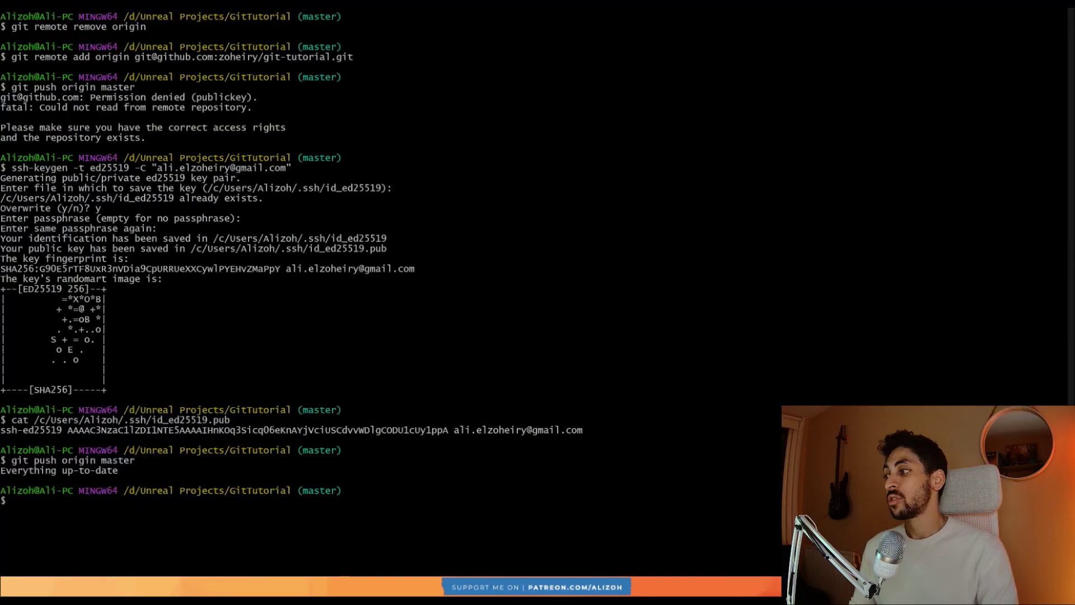
# Confirm a clean working tree with git status, then add another Custom Event to BP_Player.
pyautogui.write('git status')
pyautogui.press('Return')
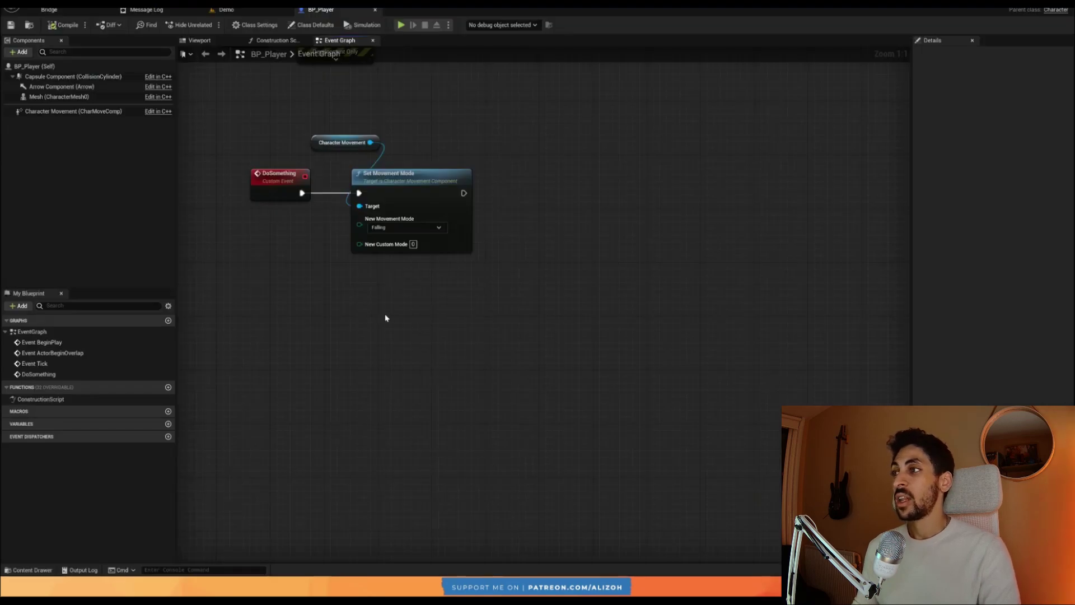
pyautogui.rightClick(303, 310)
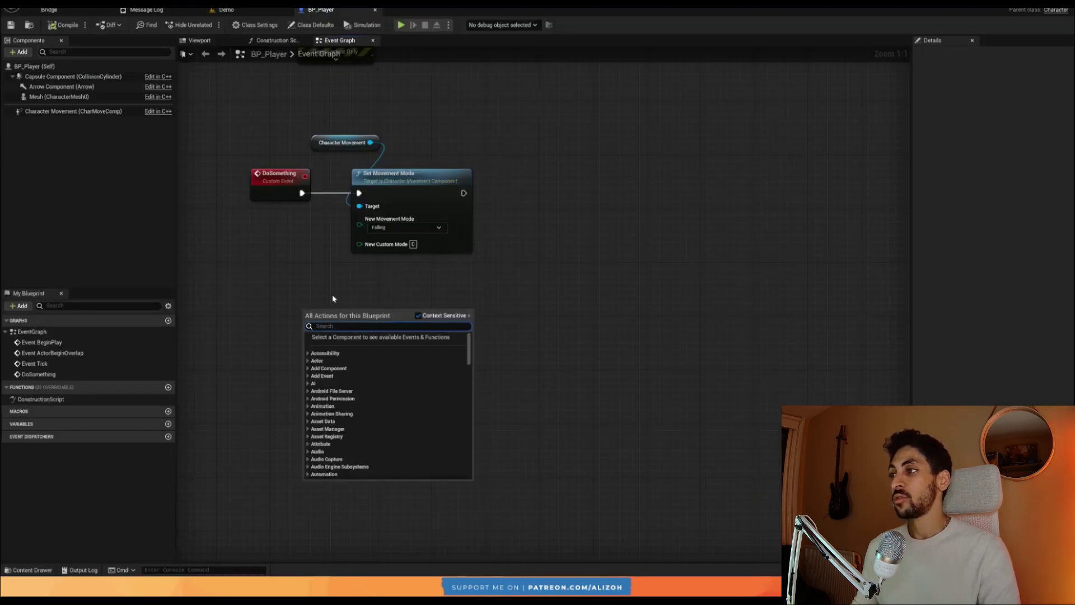
pyautogui.write('custom')
pyautogui.press('Return')
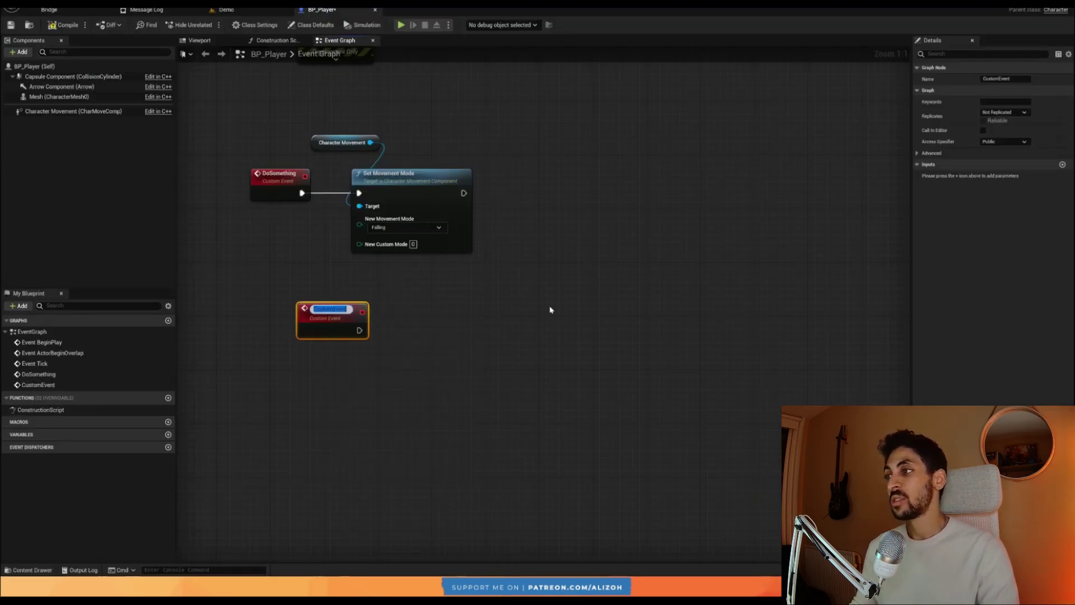
pyautogui.click(472, 477)
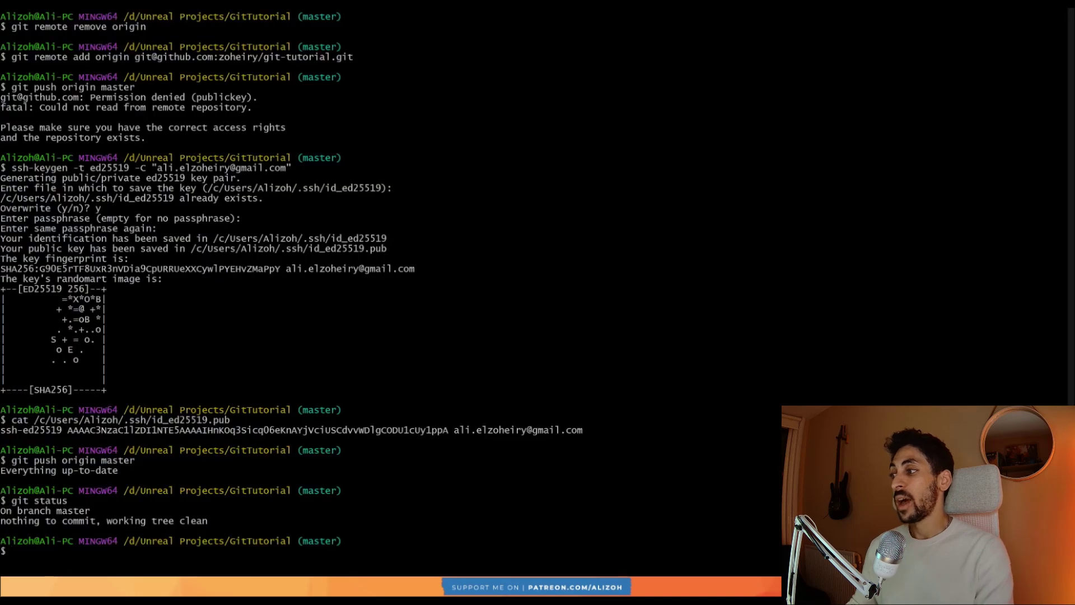
# Rerun git status to see Content/BP_Player.uasset modified and unstaged, then clear the terminal.
pyautogui.write('git status')
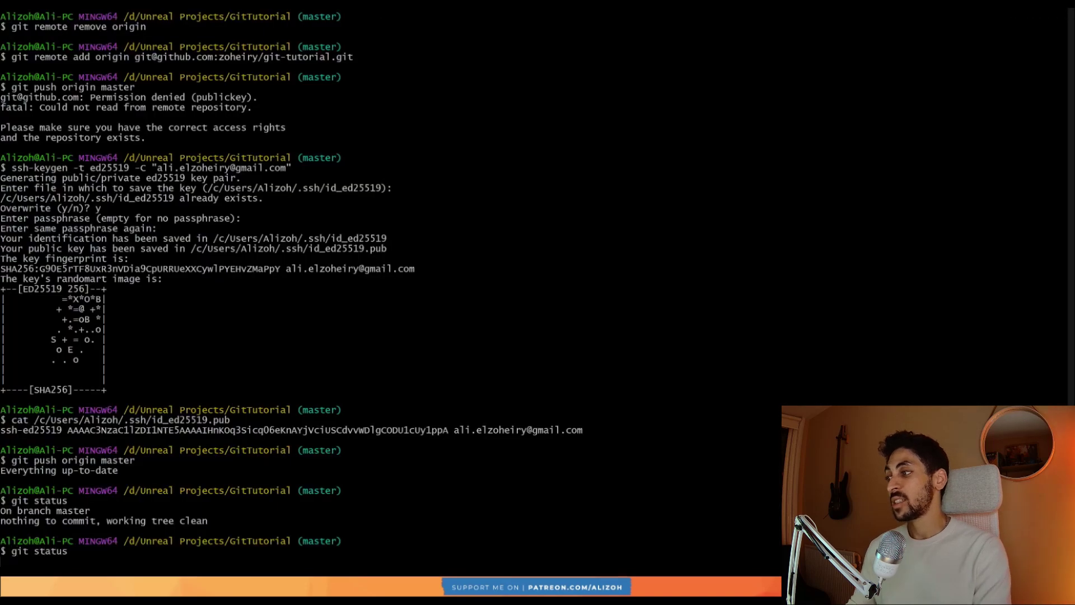
pyautogui.press('Return')
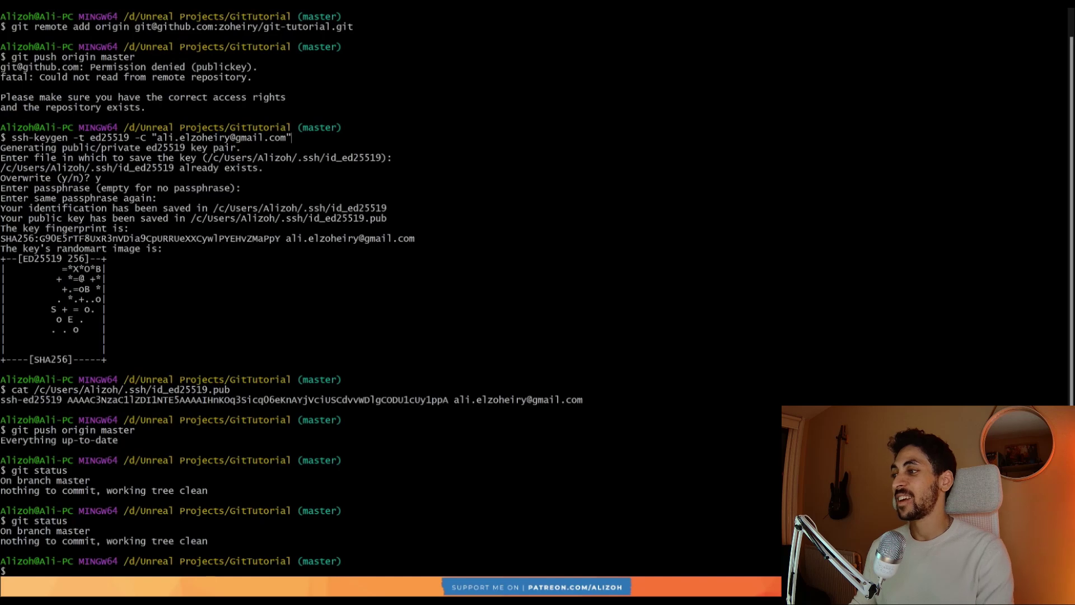
pyautogui.write('git status')
pyautogui.press('Return')
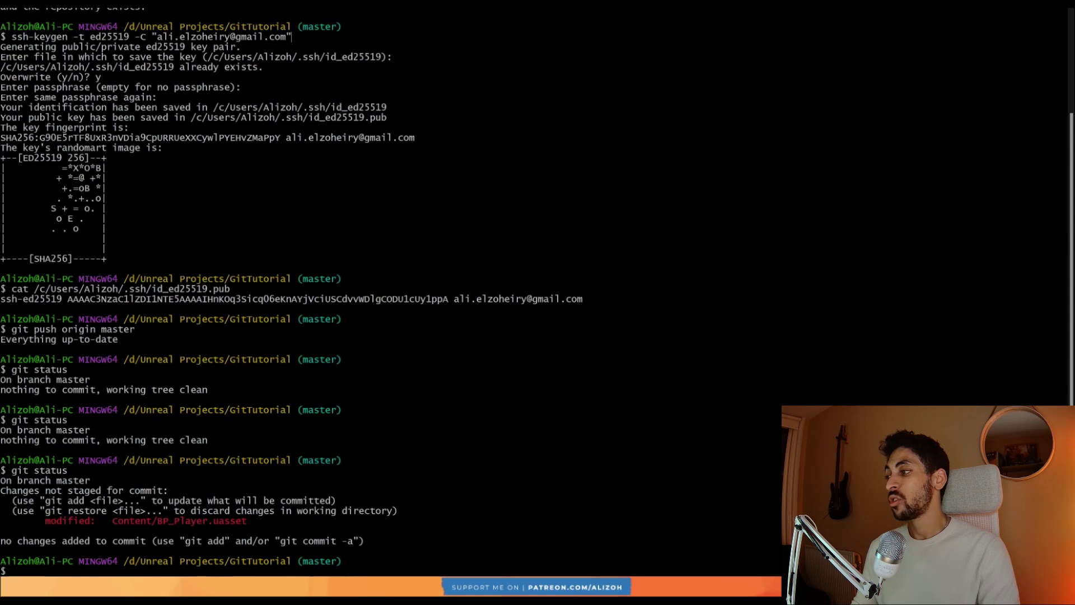
pyautogui.press('Return')
pyautogui.press('Return')
pyautogui.press('Return')
pyautogui.press('Return')
pyautogui.press('Return')
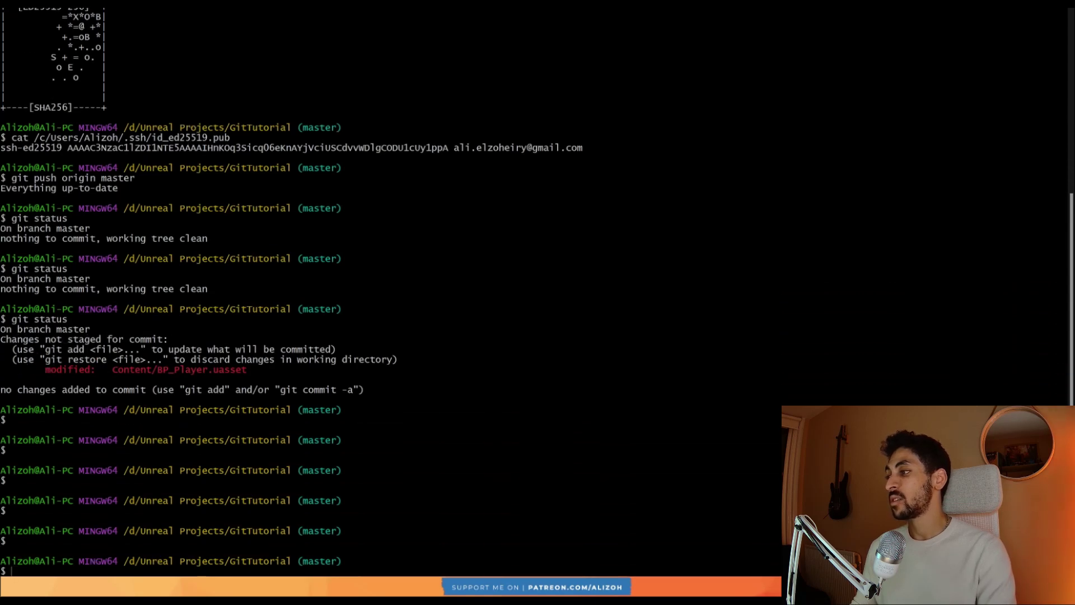
pyautogui.write('clear')
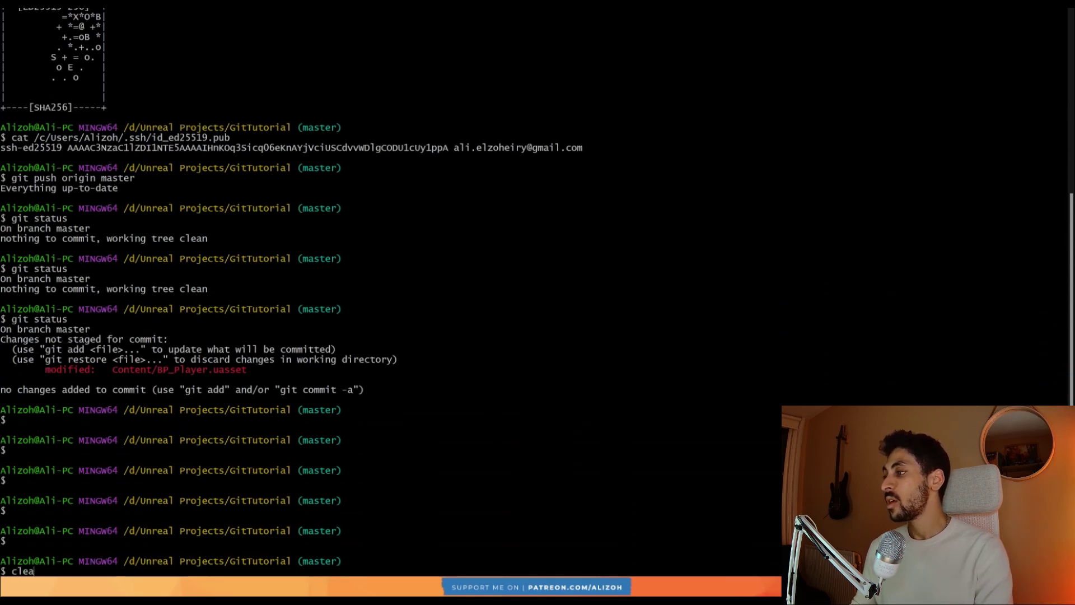
pyautogui.press('Return')
# Commit all changes as "made some changes" and confirm git status shows a clean tree.
pyautogui.write('git co')
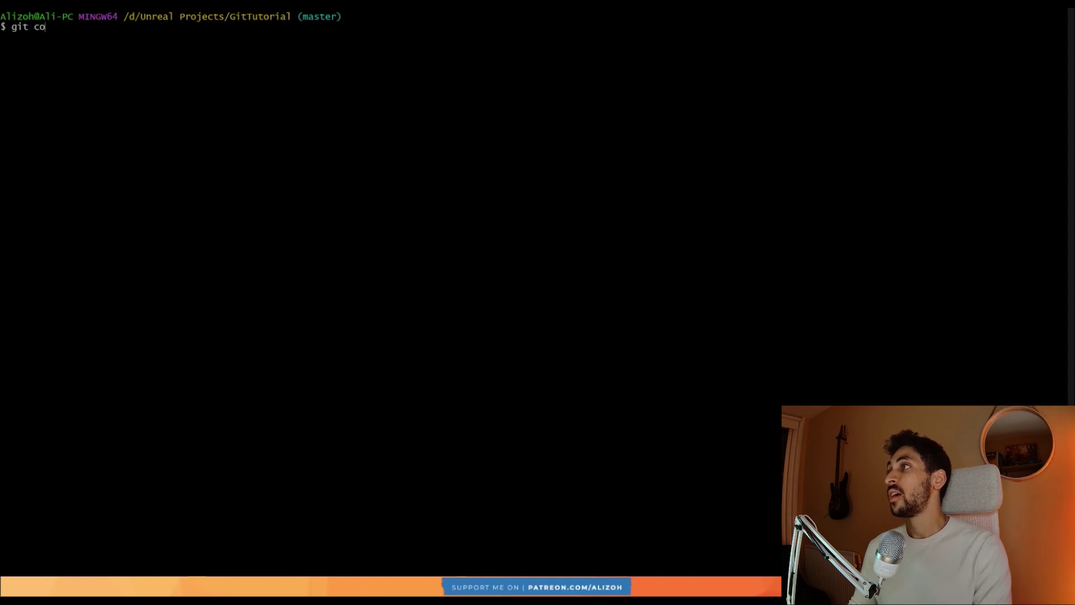
pyautogui.write('mmit -am')
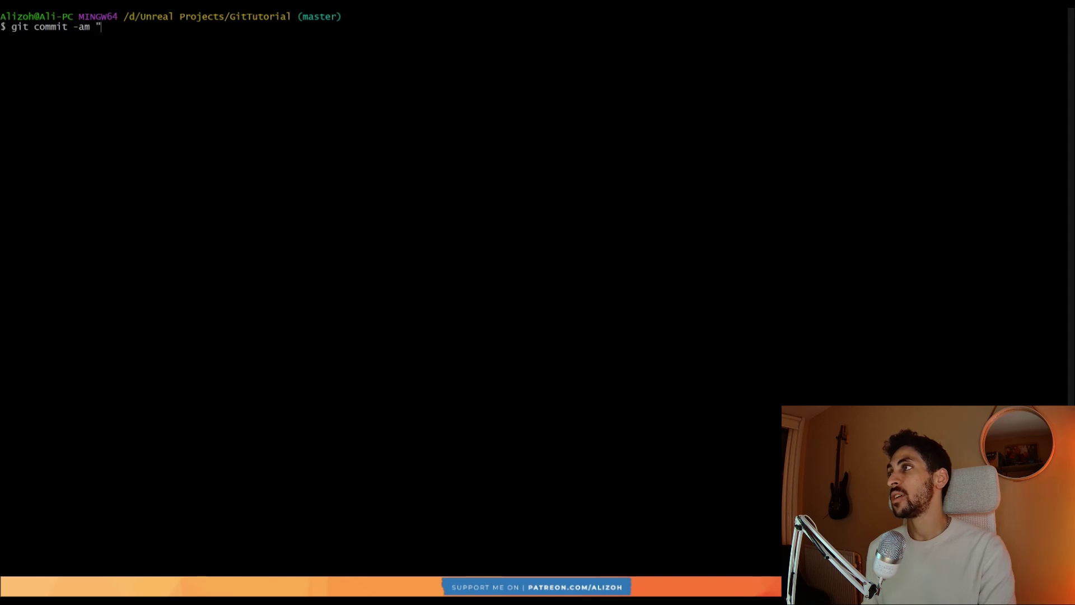
pyautogui.write('some changes"')
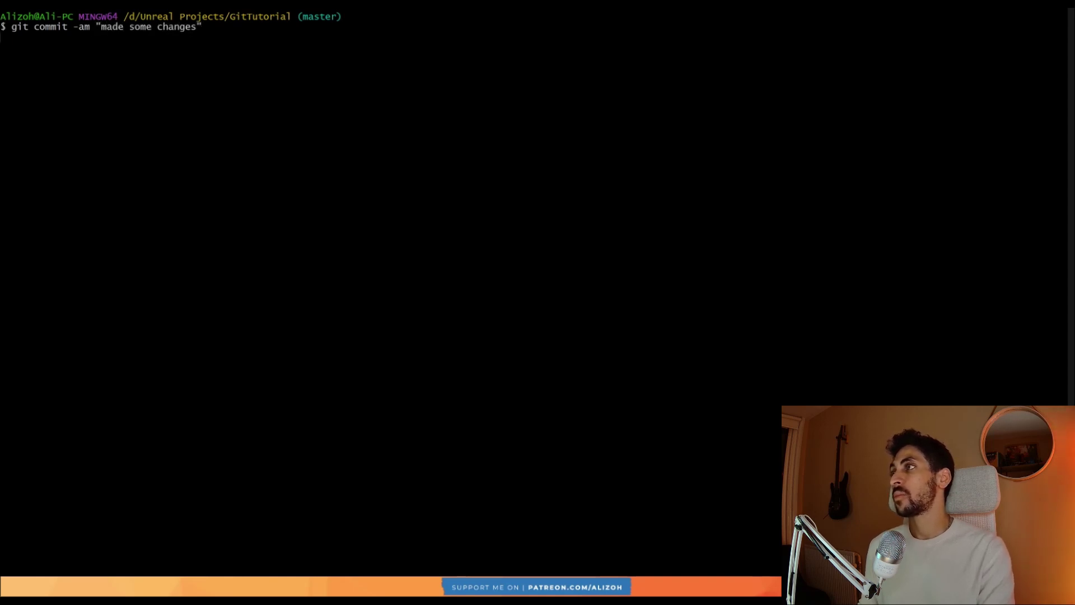
pyautogui.press('Return')
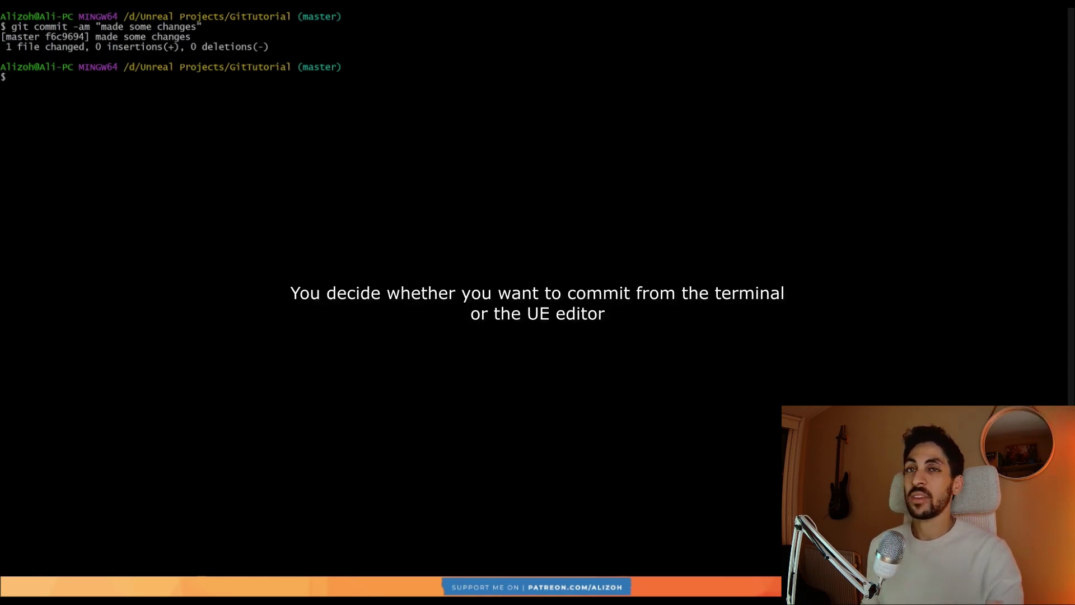
pyautogui.write('git status')
pyautogui.press('Return')
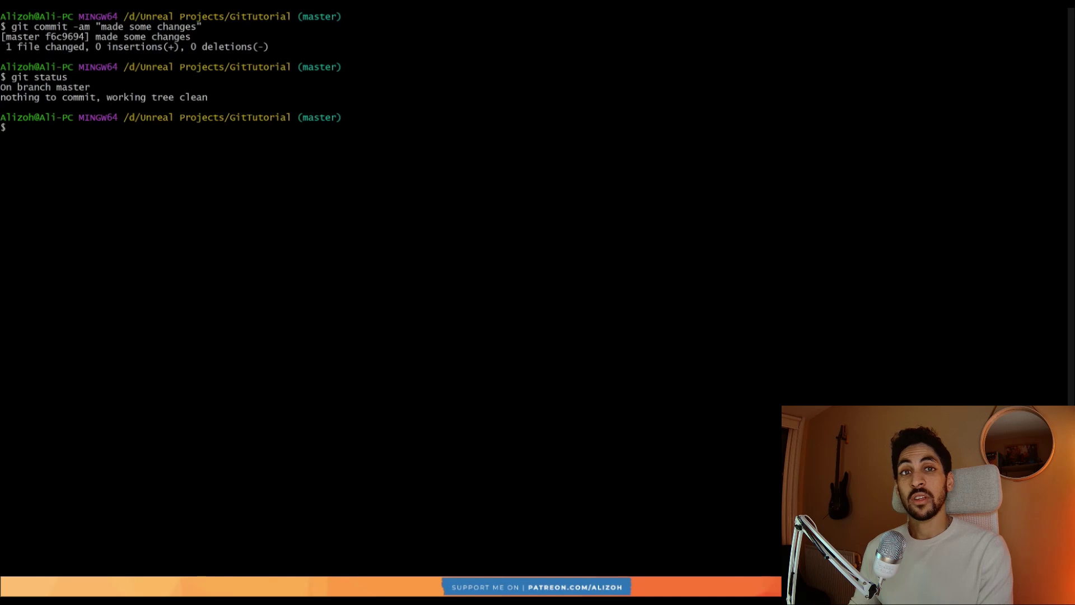
pyautogui.write('git push orig')
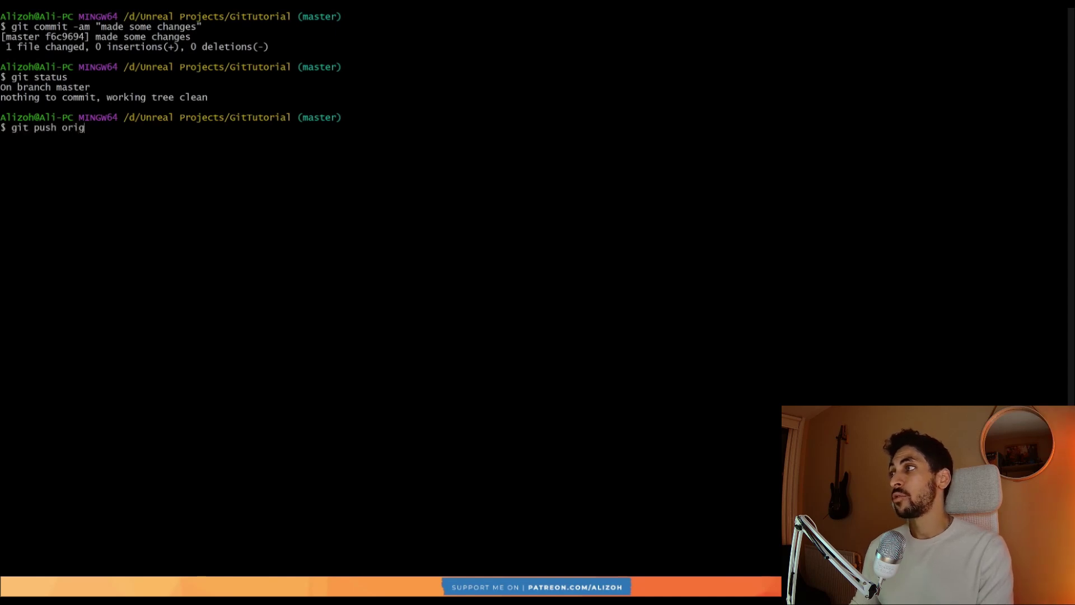
pyautogui.write('in master')
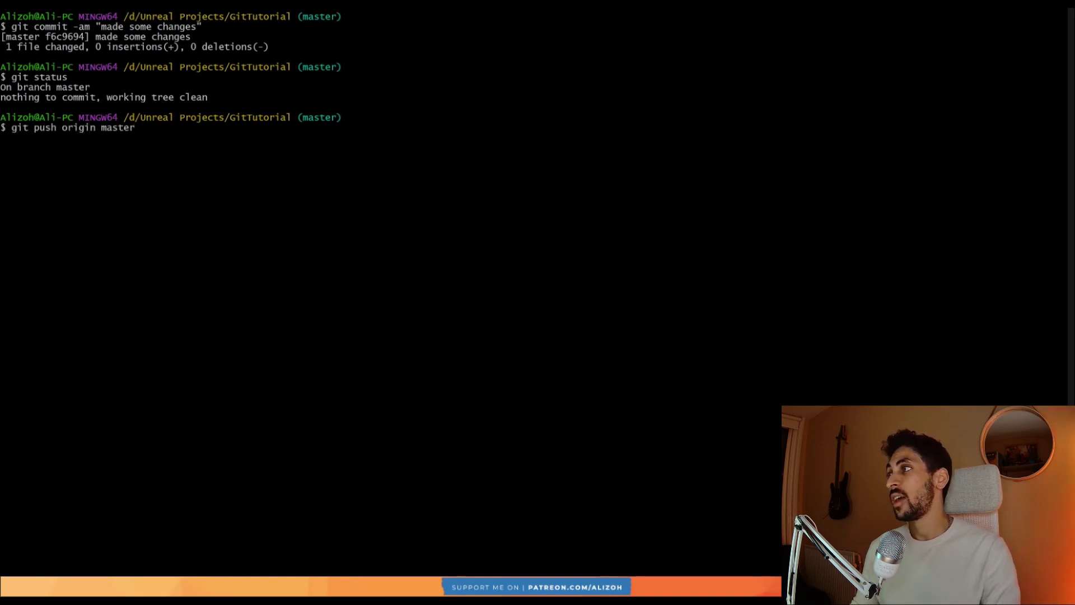
# Push the commit to origin master, pull to confirm it is up to date, and view the GitHub repo.
pyautogui.press('Return')
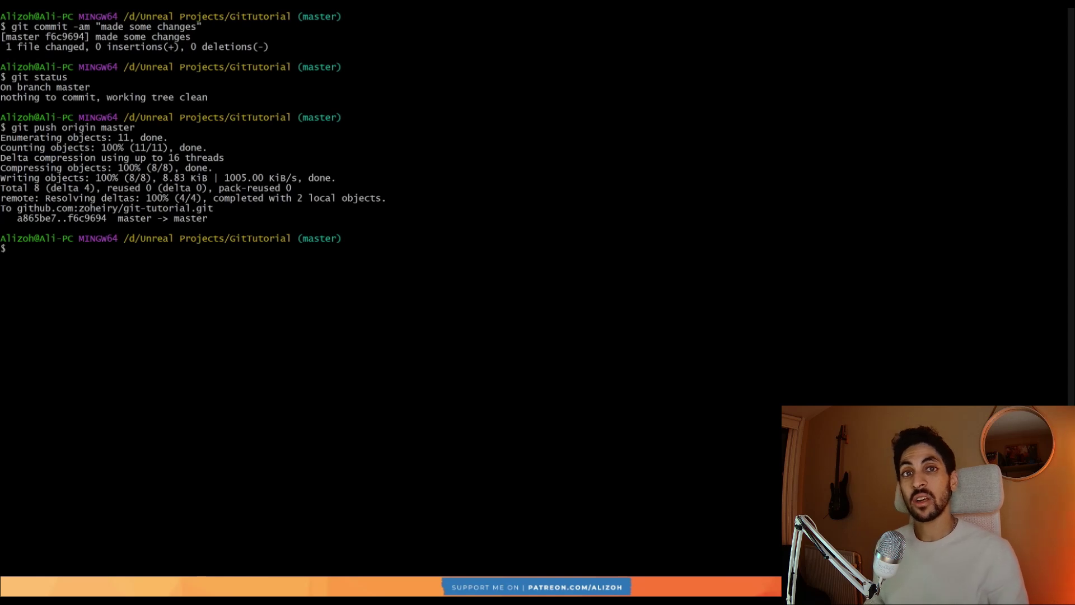
pyautogui.write('git pull')
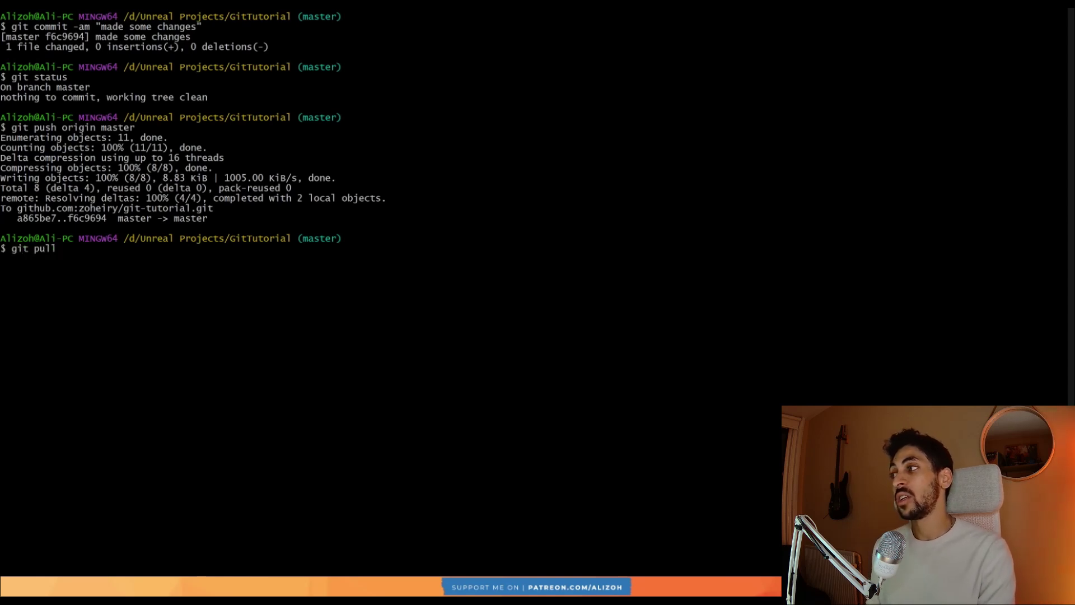
pyautogui.write(' priog')
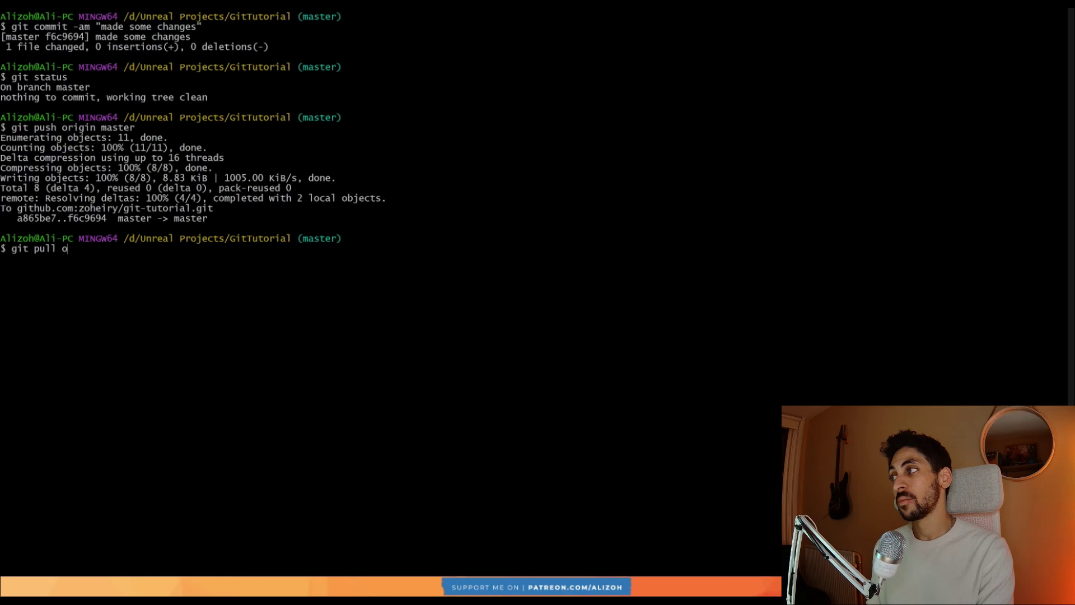
pyautogui.write('rigin master')
pyautogui.press('Return')
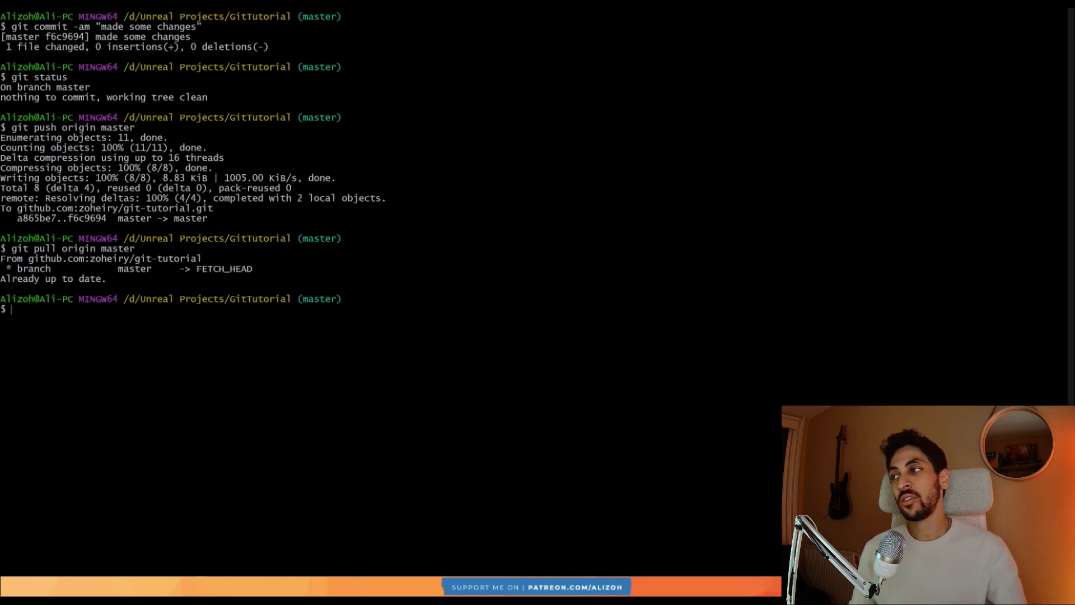
pyautogui.doubleClick(319, 298)
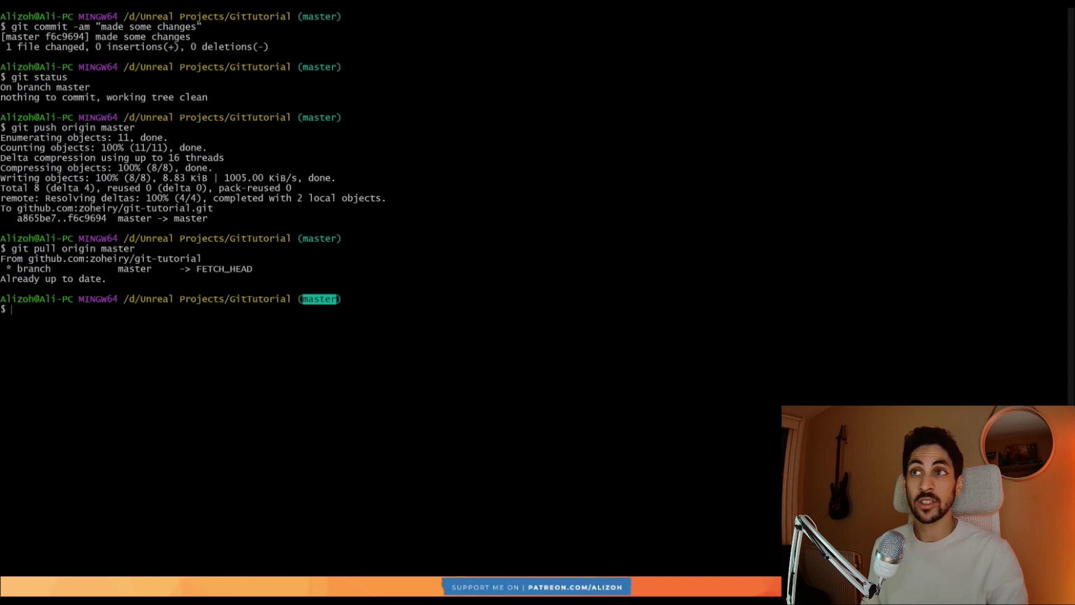
pyautogui.hotkey('alt', 'Tab')
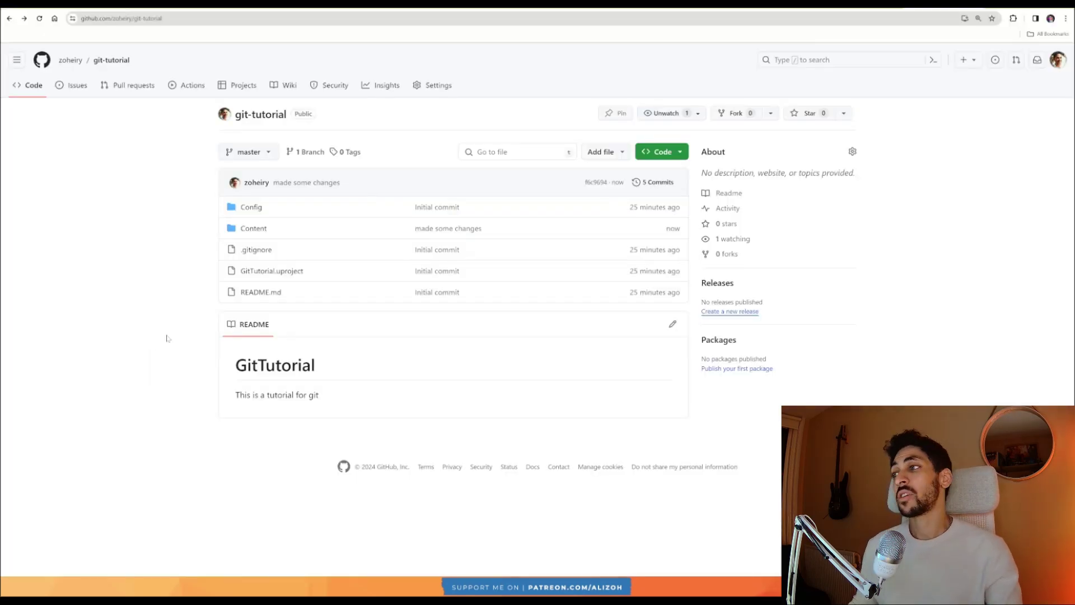
# Create bla.txt containing 'asdasdasd' on GitHub and commit it directly to master.
pyautogui.click(598, 152)
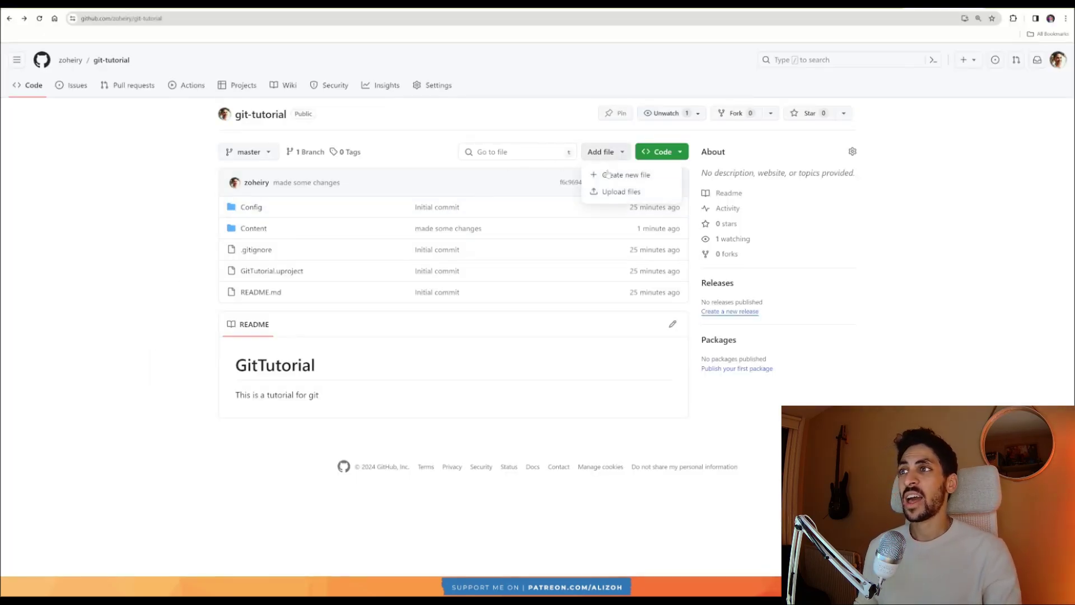
pyautogui.click(614, 173)
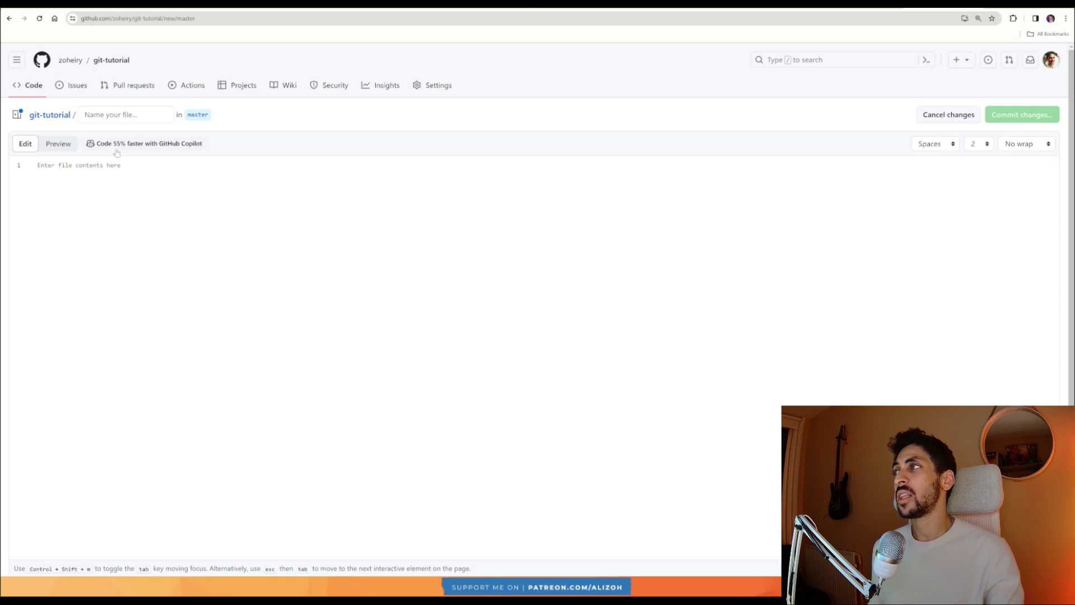
pyautogui.click(126, 115)
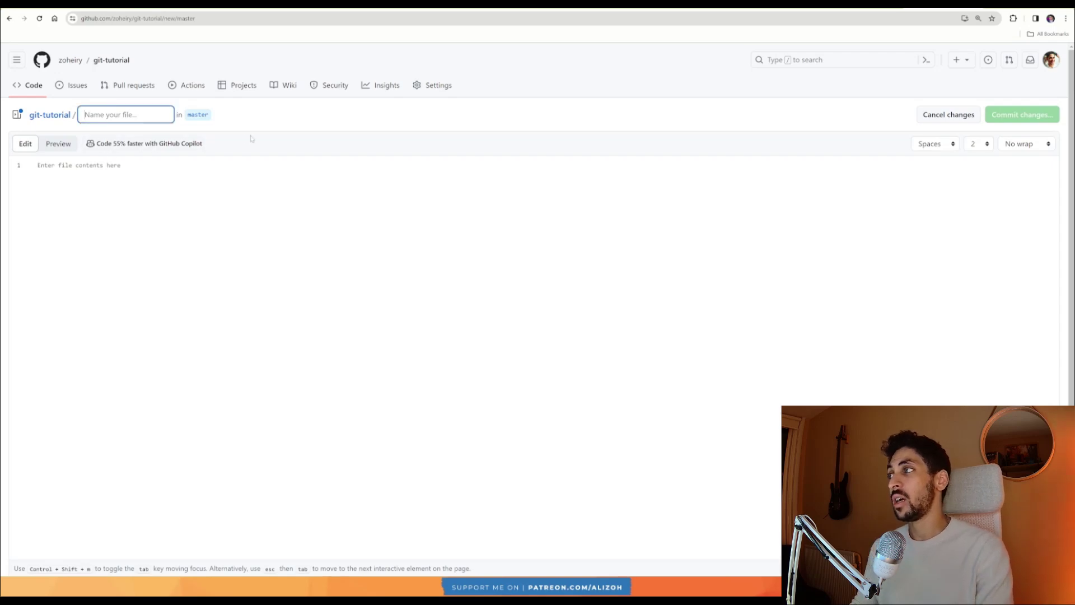
pyautogui.write('bla.txt')
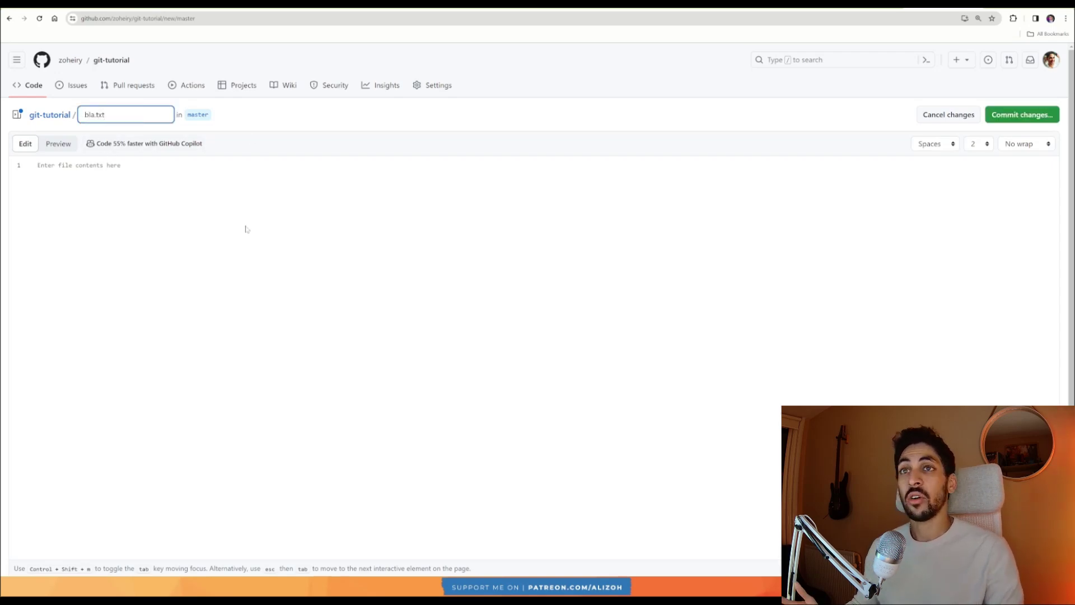
pyautogui.click(271, 221)
pyautogui.write('asdasdasd')
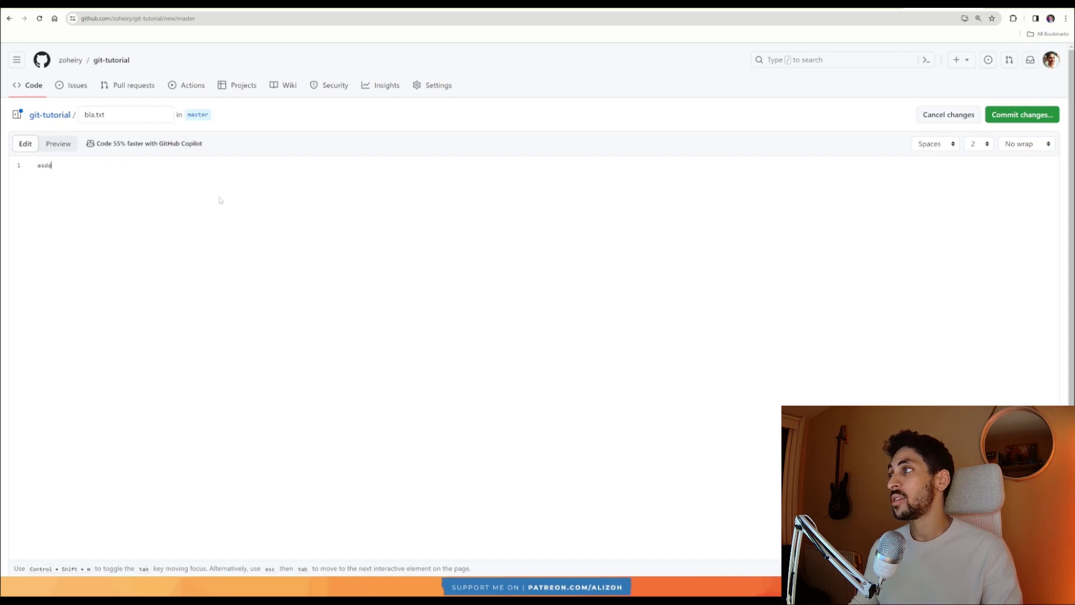
pyautogui.click(1027, 115)
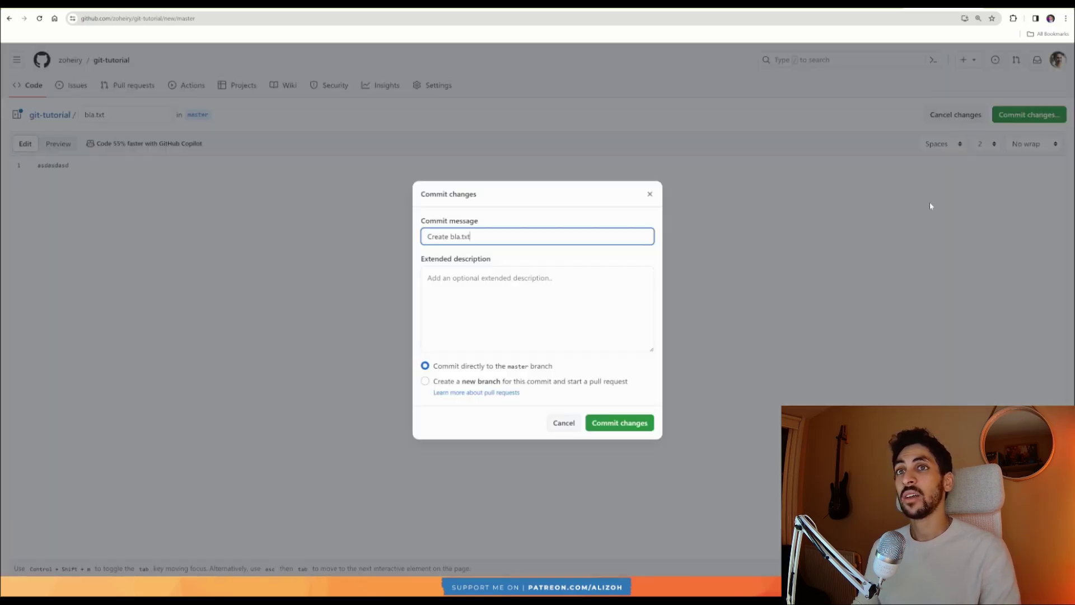
pyautogui.click(620, 424)
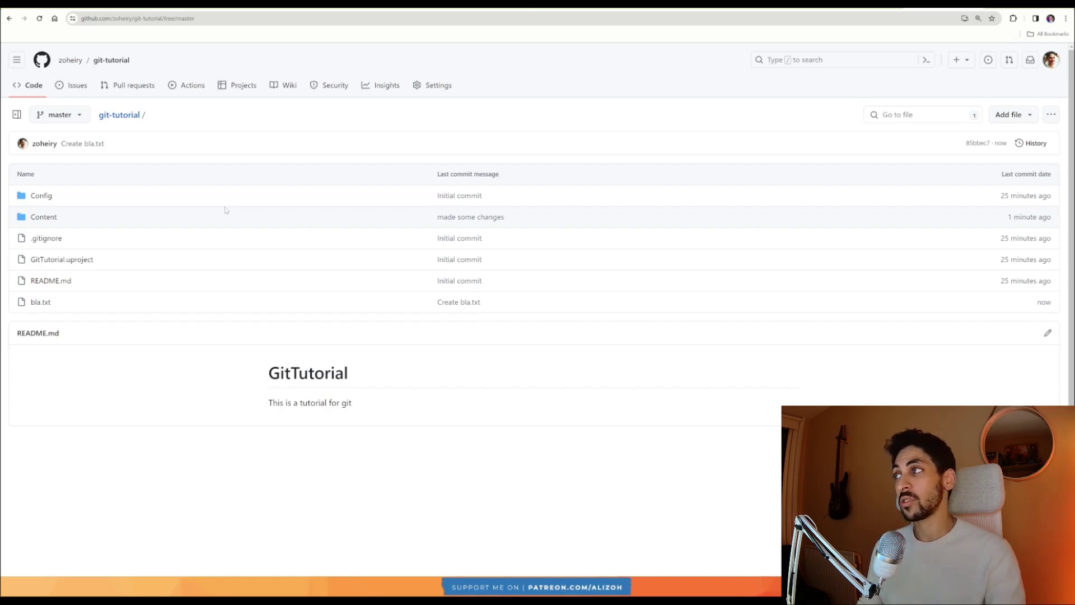
# Run git pull origin master to fast-forward and bring bla.txt into the local project.
pyautogui.hotkey('alt', 'Tab')
pyautogui.write('go')
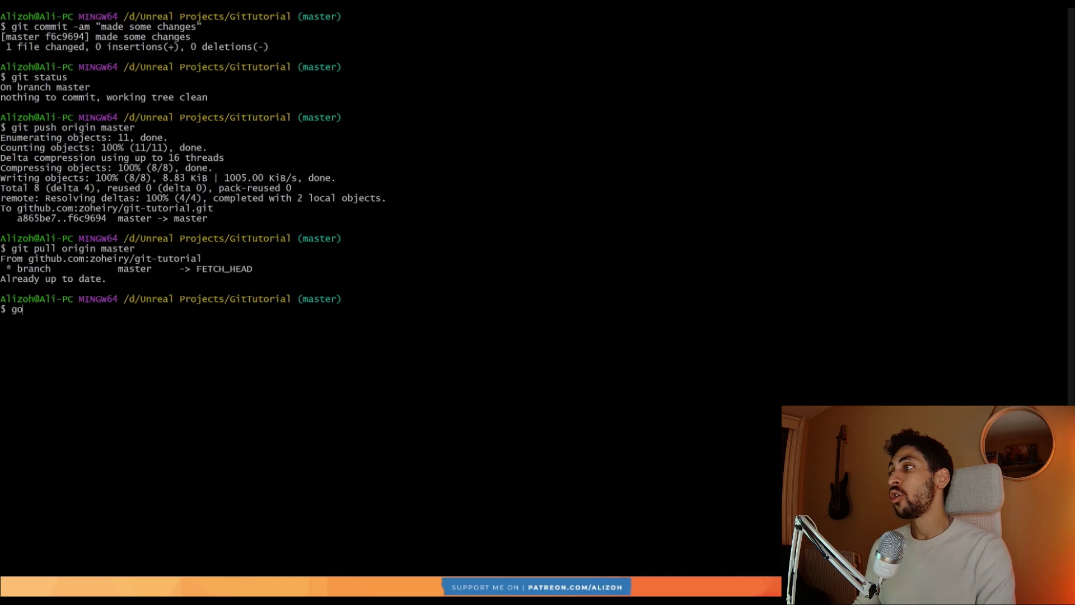
pyautogui.press('BackSpace')
pyautogui.write('it pull')
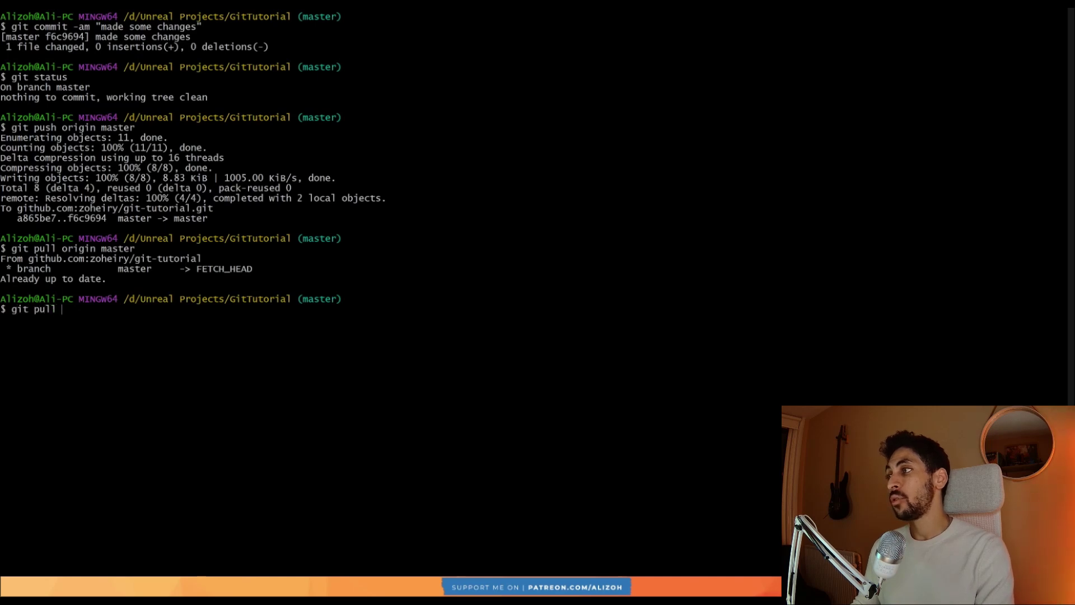
pyautogui.write(' origin master')
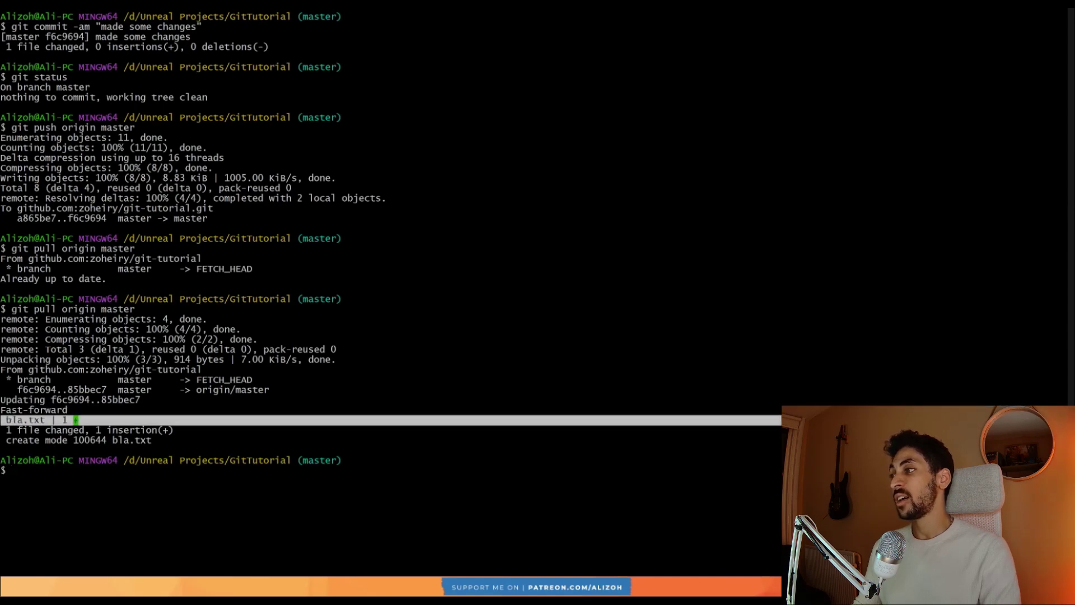
pyautogui.write('git ')
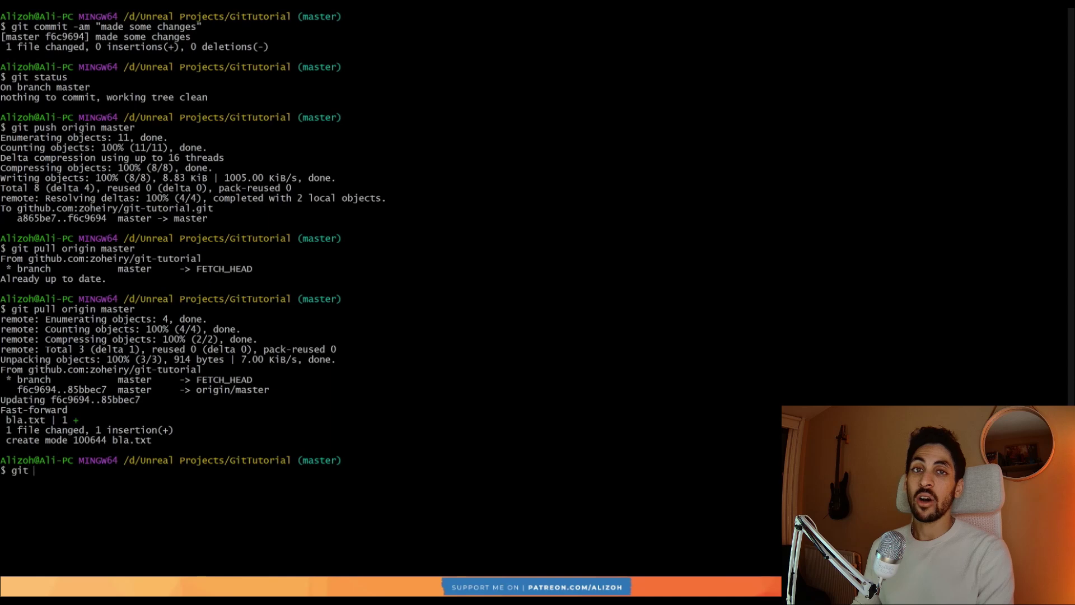
pyautogui.write('push orign')
pyautogui.press('BackSpace')
pyautogui.press('BackSpace')
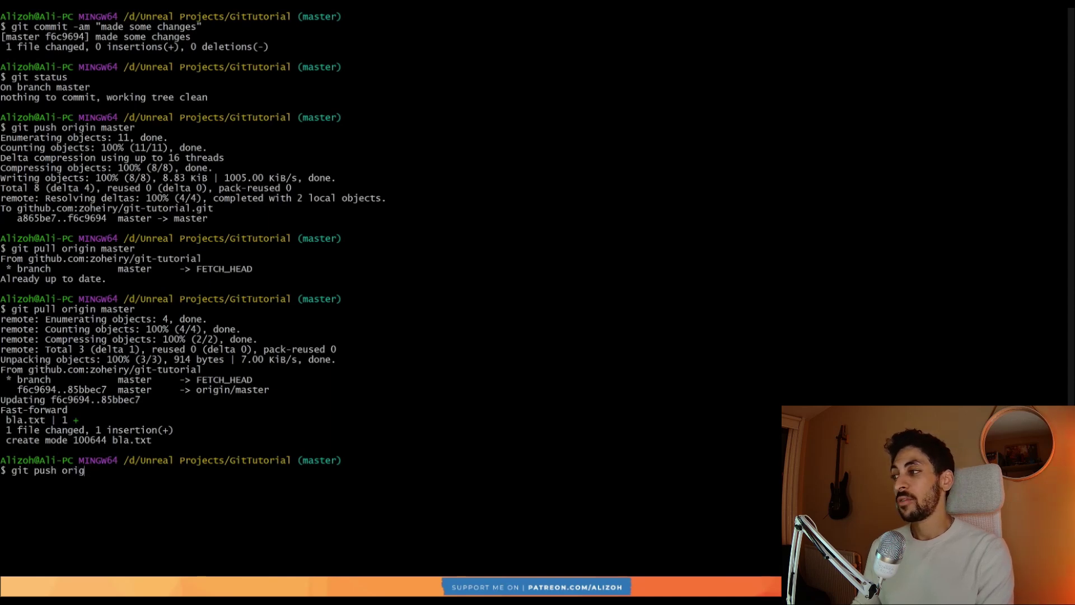
pyautogui.press('BackSpace')
pyautogui.press('BackSpace')
pyautogui.press('BackSpace')
pyautogui.press('BackSpace')
pyautogui.press('BackSpace')
pyautogui.press('BackSpace')
pyautogui.press('BackSpace')
pyautogui.press('BackSpace')
pyautogui.press('BackSpace')
pyautogui.press('BackSpace')
pyautogui.press('BackSpace')
pyautogui.press('BackSpace')
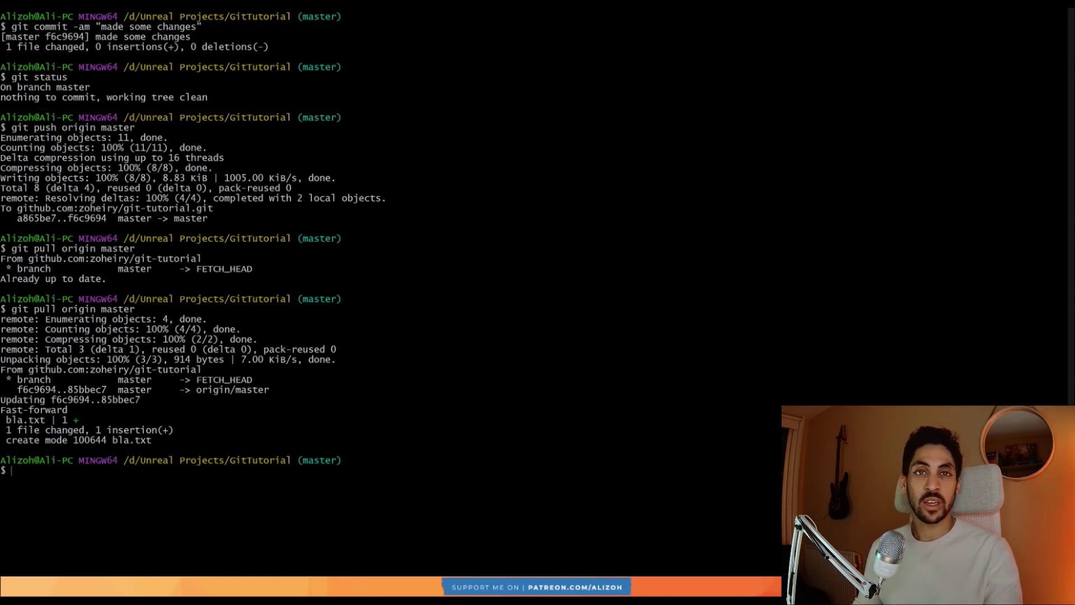
# Delete bla.txt with rm, check git status, and clear the terminal.
pyautogui.write('rm bl')
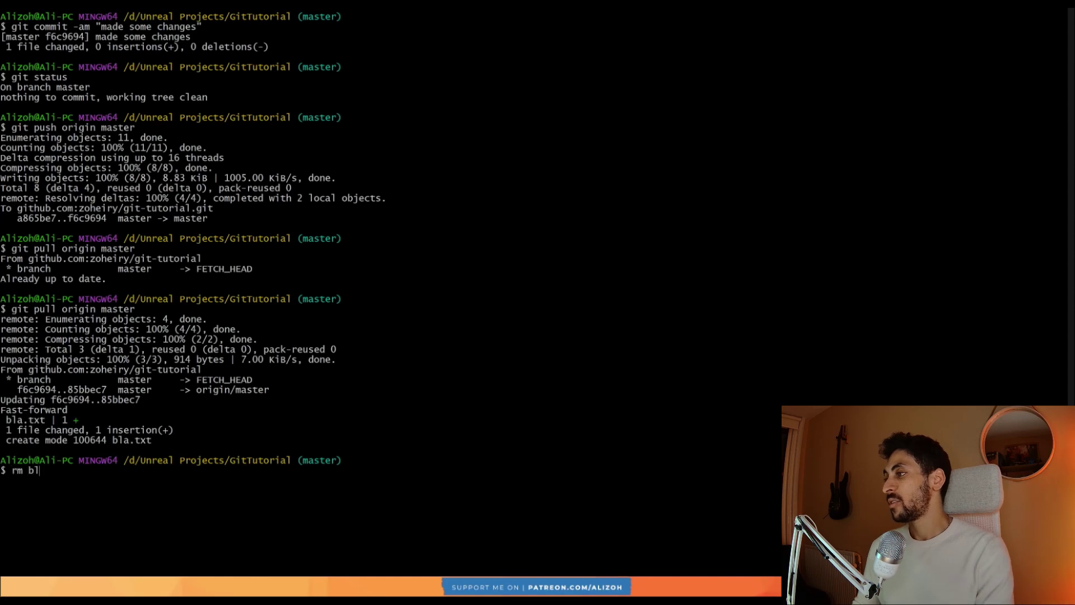
pyautogui.write('a.txt')
pyautogui.press('Return')
pyautogui.write('git status')
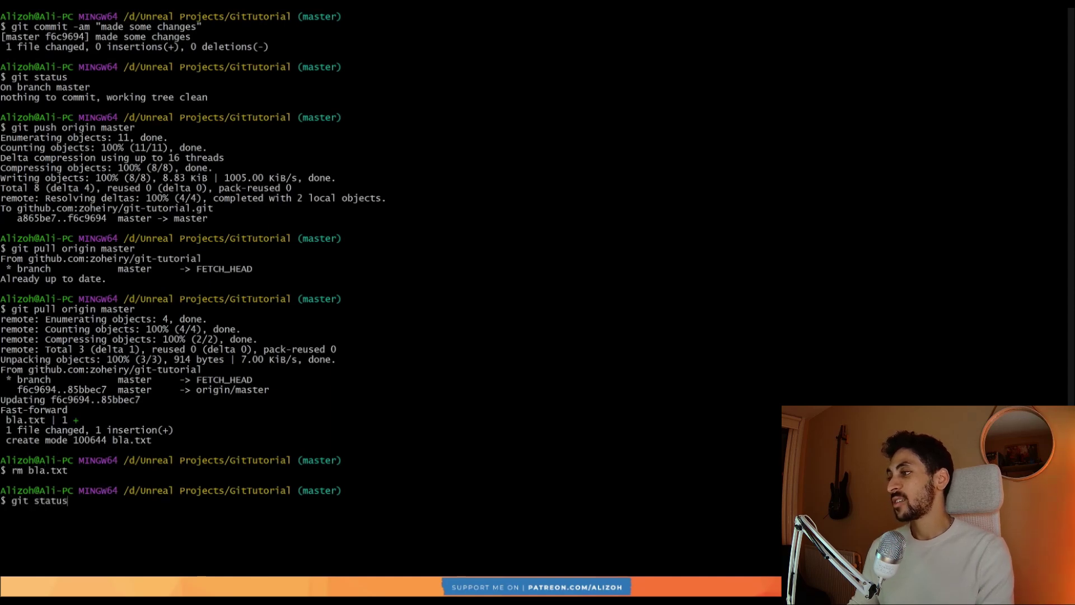
pyautogui.press('Return')
pyautogui.write('git ad')
pyautogui.press('BackSpace')
pyautogui.press('BackSpace')
pyautogui.press('BackSpace')
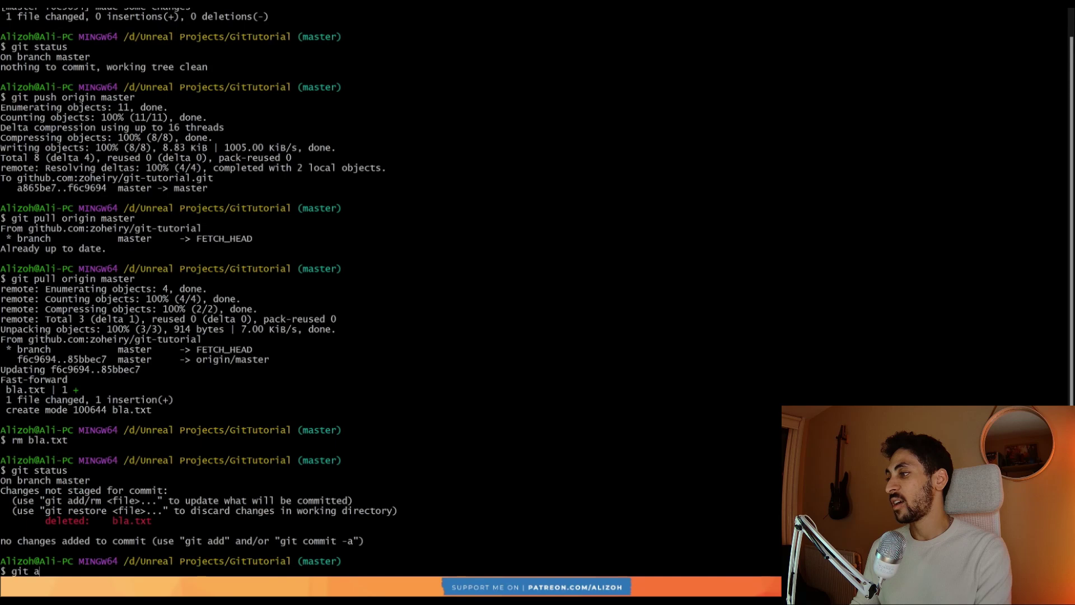
pyautogui.press('BackSpace')
pyautogui.press('BackSpace')
pyautogui.press('BackSpace')
pyautogui.write('clear')
pyautogui.press('Return')
# Commit the deletion as "Removed bla.txt" and push it to origin master.
pyautogui.write('git commit')
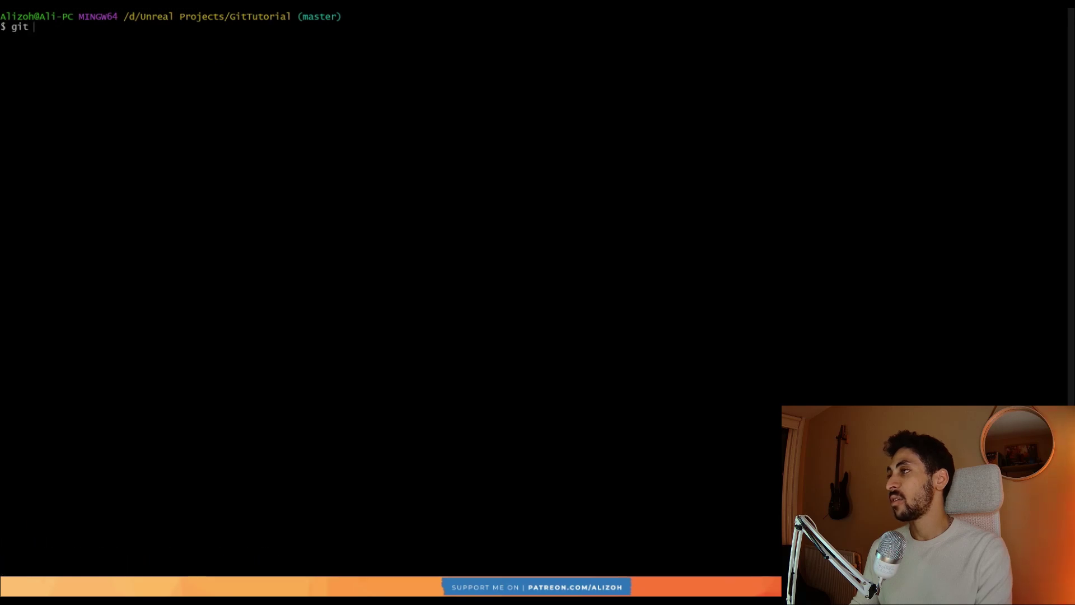
pyautogui.press('BackSpace')
pyautogui.press('BackSpace')
pyautogui.press('BackSpace')
pyautogui.press('BackSpace')
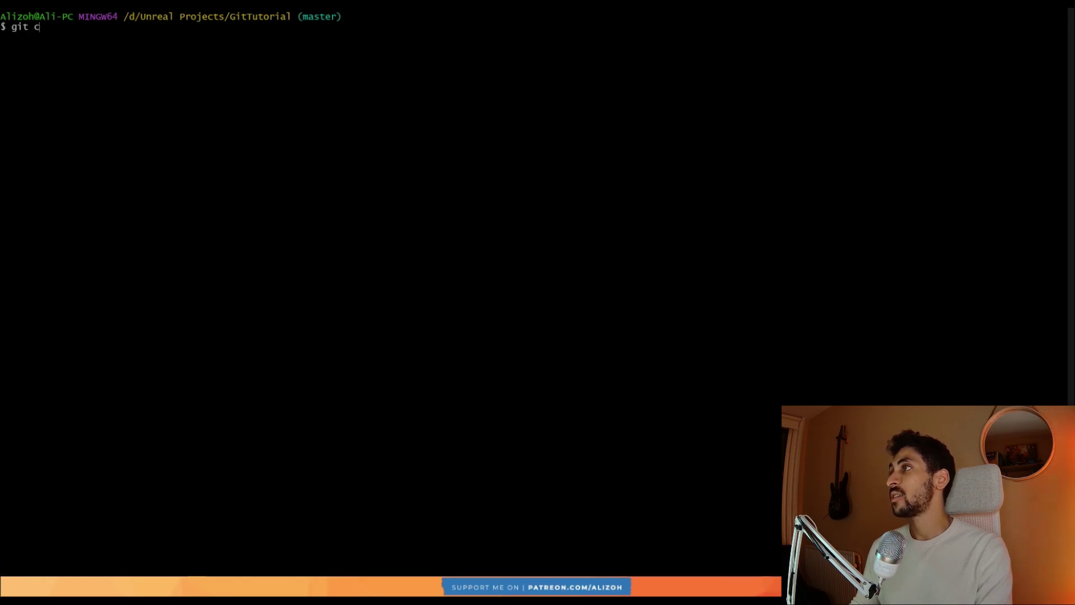
pyautogui.write('ommit -am "Remove ')
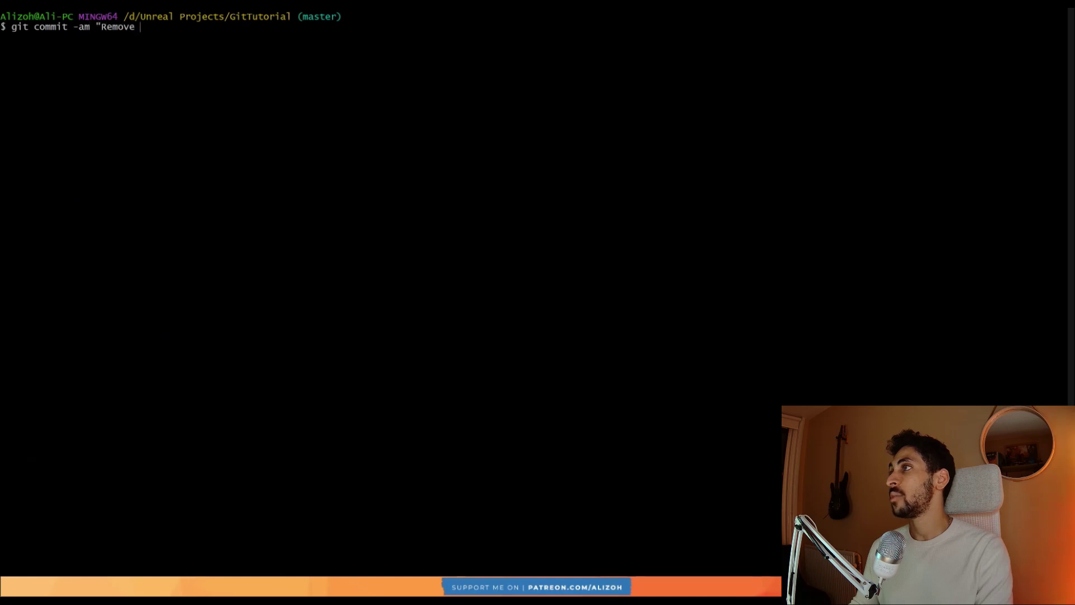
pyautogui.write('d bla.txt')
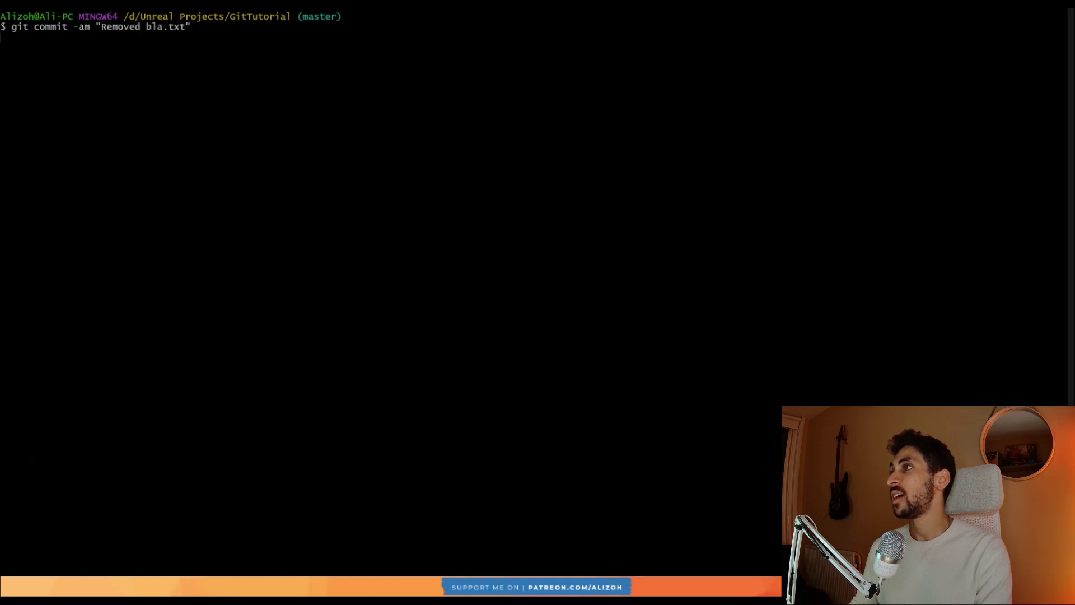
pyautogui.write('git push oin')
pyautogui.write('gin master')
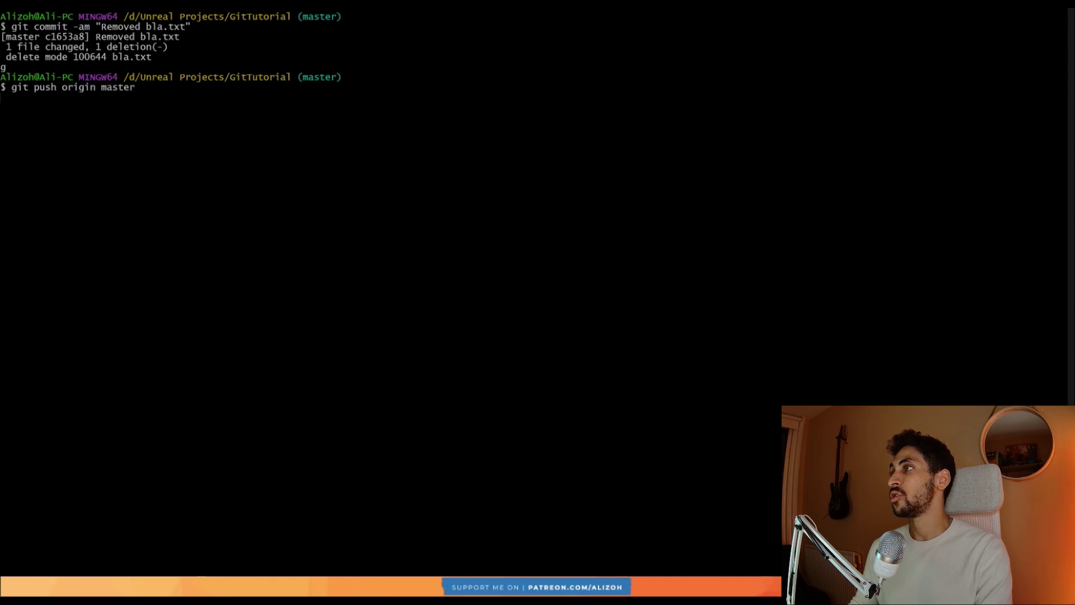
pyautogui.press('Return')
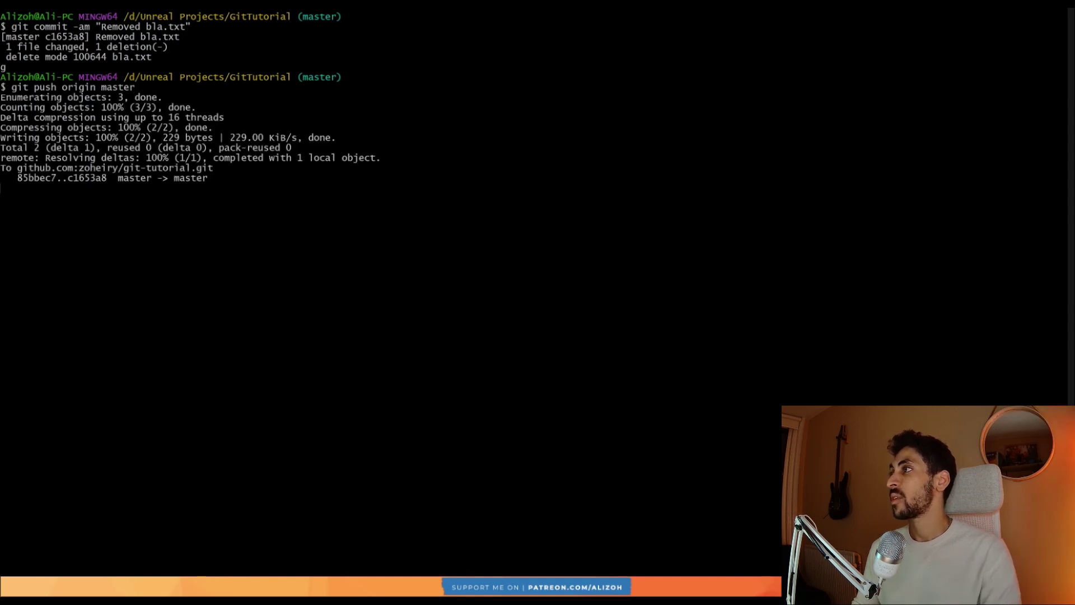
pyautogui.hotkey('alt', 'Tab')
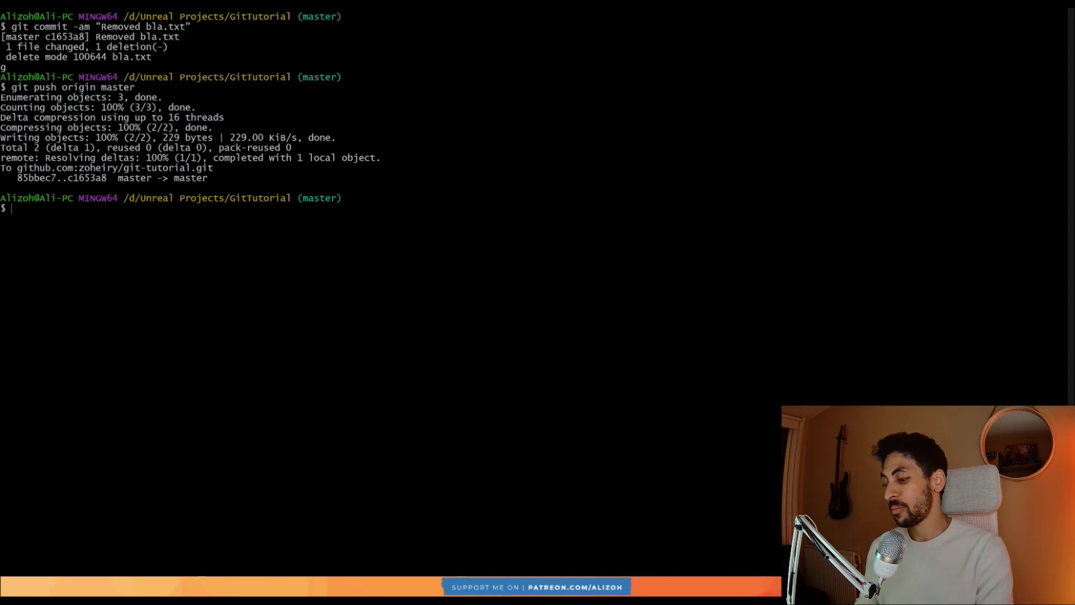
# List the git log and copy the e6d96d7… hash of 'Added a demo and player'.
pyautogui.write('git log')
pyautogui.press('Return')
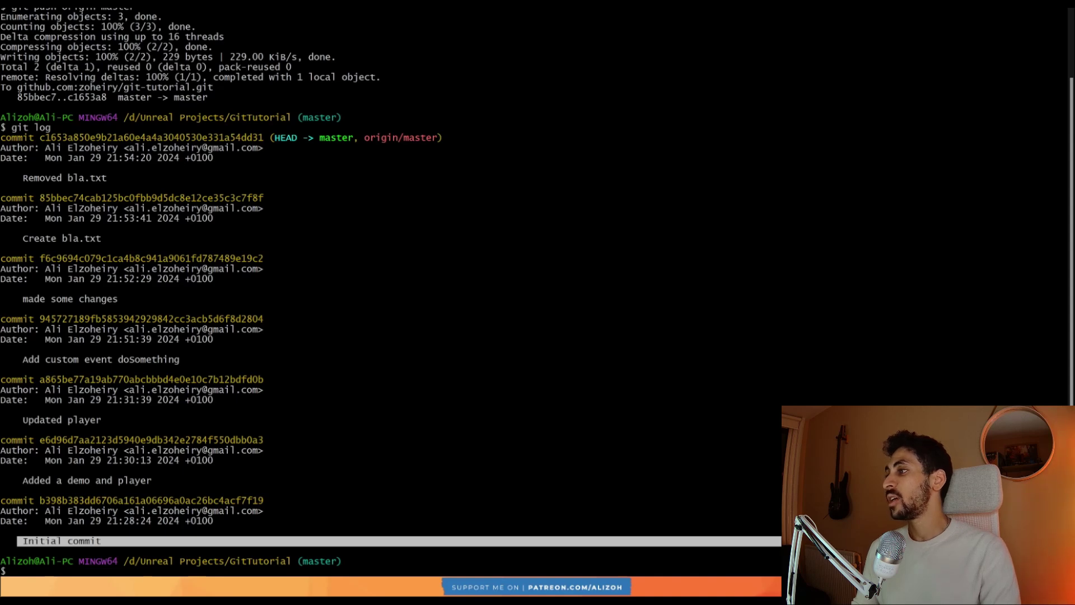
pyautogui.doubleClick(152, 440)
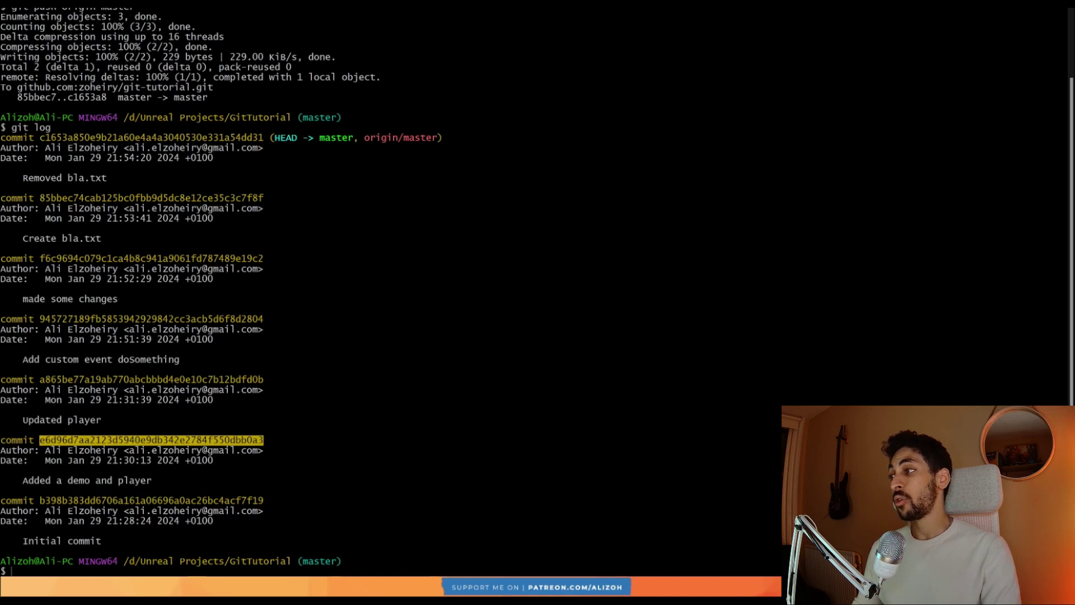
pyautogui.click(81, 481)
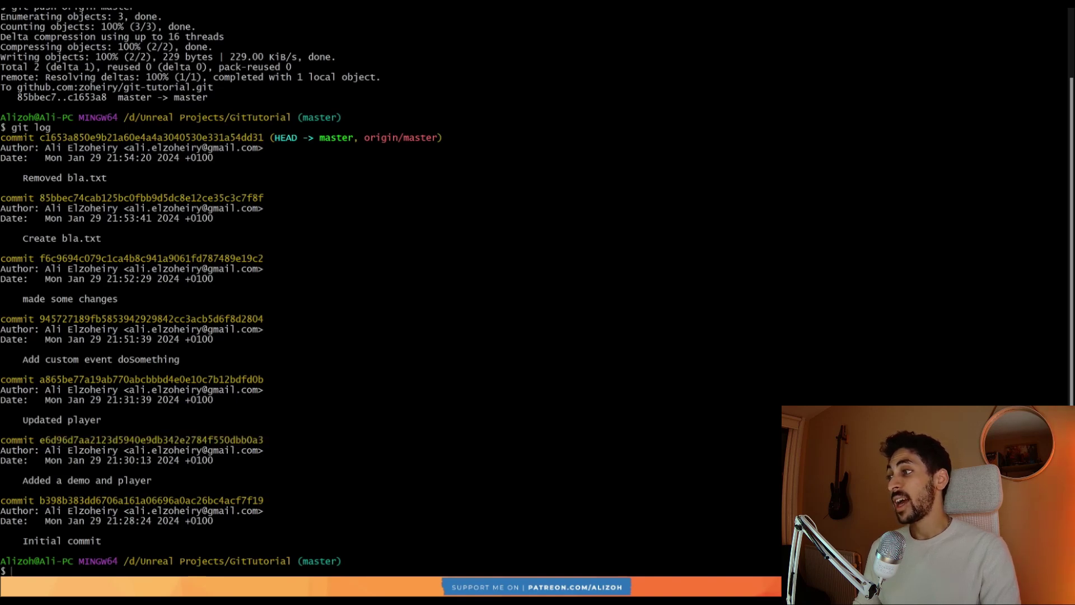
pyautogui.doubleClick(151, 440)
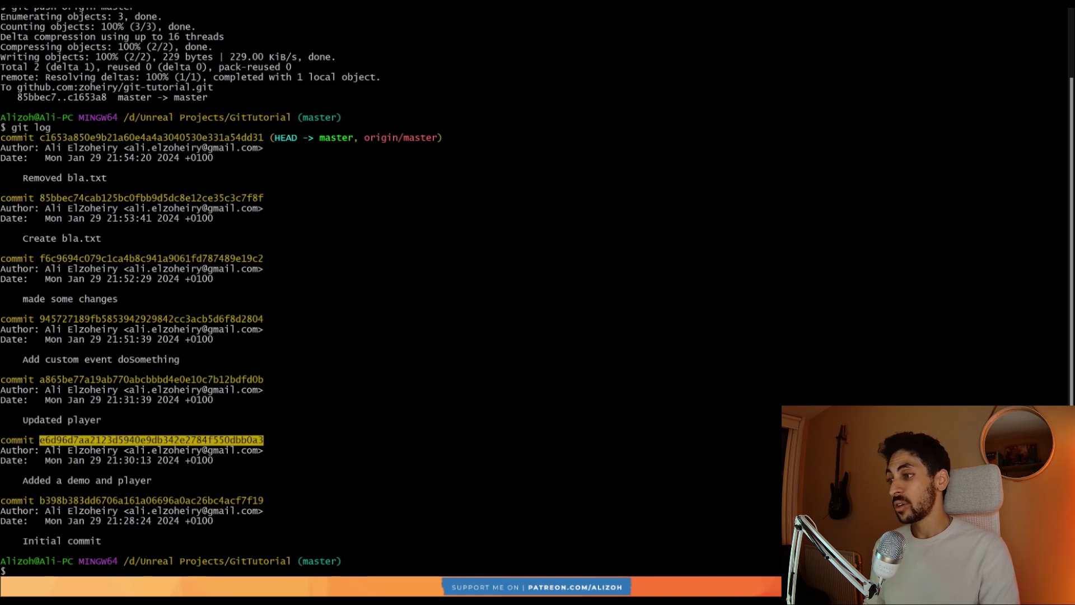
pyautogui.rightClick(228, 440)
pyautogui.click(256, 455)
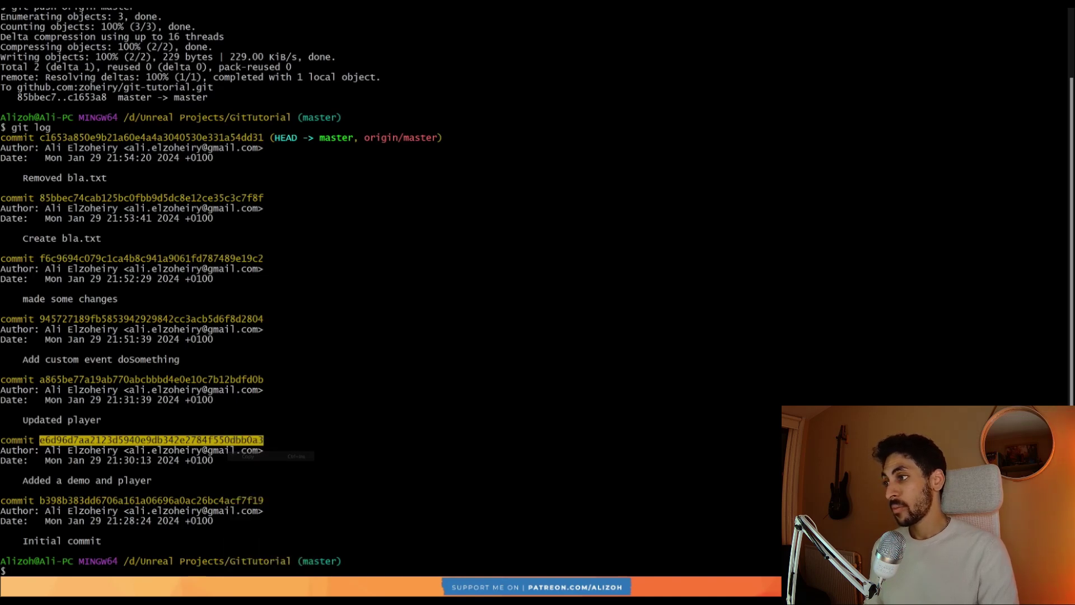
pyautogui.write('git c')
pyautogui.press('BackSpace')
pyautogui.press('BackSpace')
pyautogui.press('BackSpace')
pyautogui.press('BackSpace')
pyautogui.press('BackSpace')
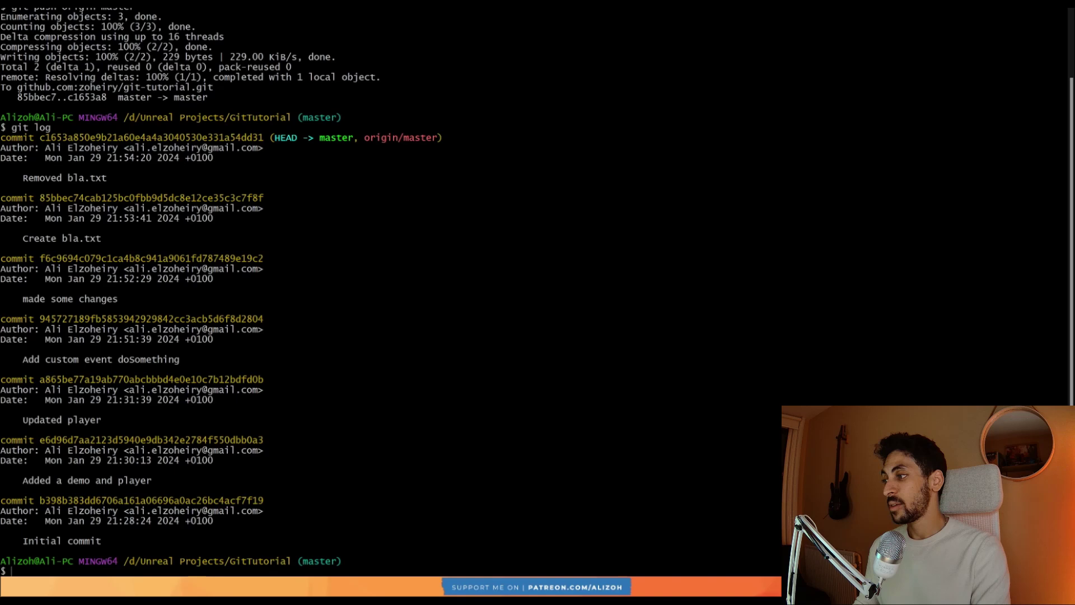
# Clear the terminal and git checkout the pasted e6d96d7 hash, entering detached HEAD.
pyautogui.write('clear')
pyautogui.press('Return')
pyautogui.write('git checkout')
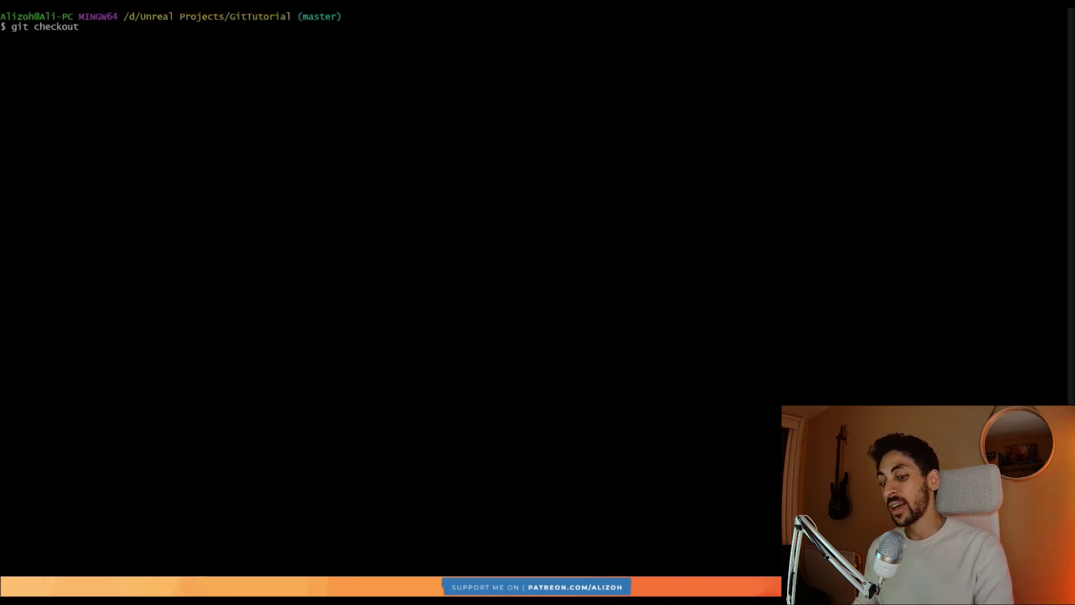
pyautogui.press('shift+Insert')
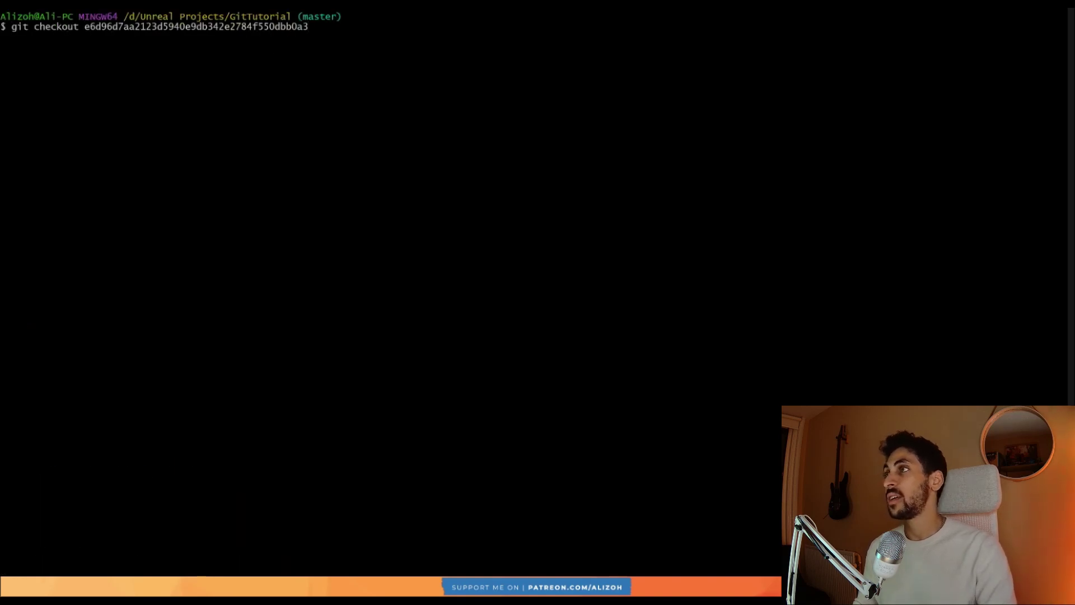
pyautogui.press('Return')
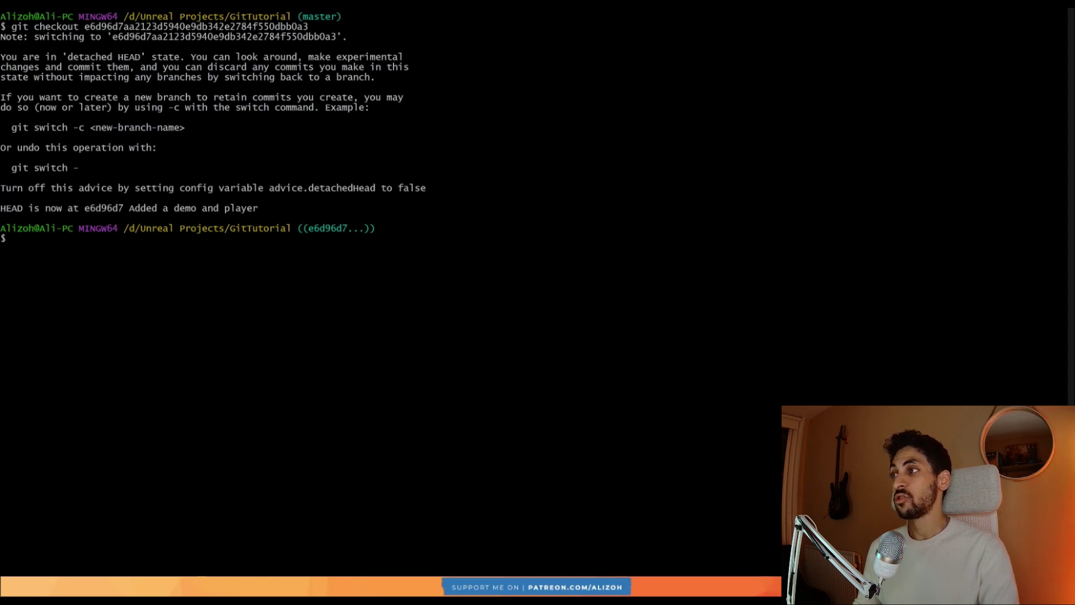
pyautogui.moveTo(294, 228); pyautogui.dragTo(504, 228)
pyautogui.moveTo(504, 16); pyautogui.dragTo(303, 16)
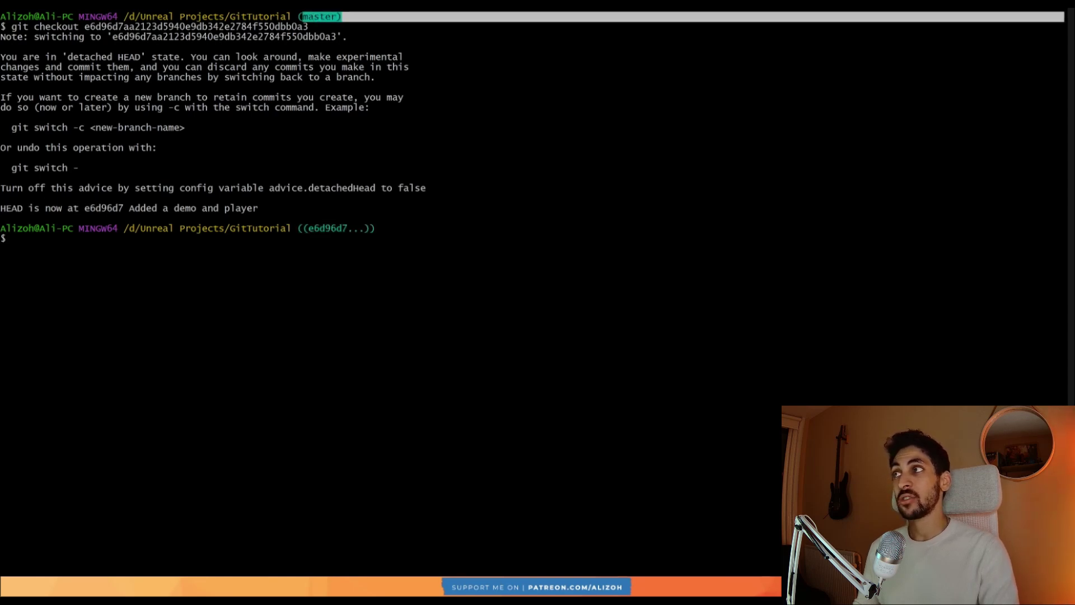
pyautogui.moveTo(504, 229); pyautogui.dragTo(303, 228)
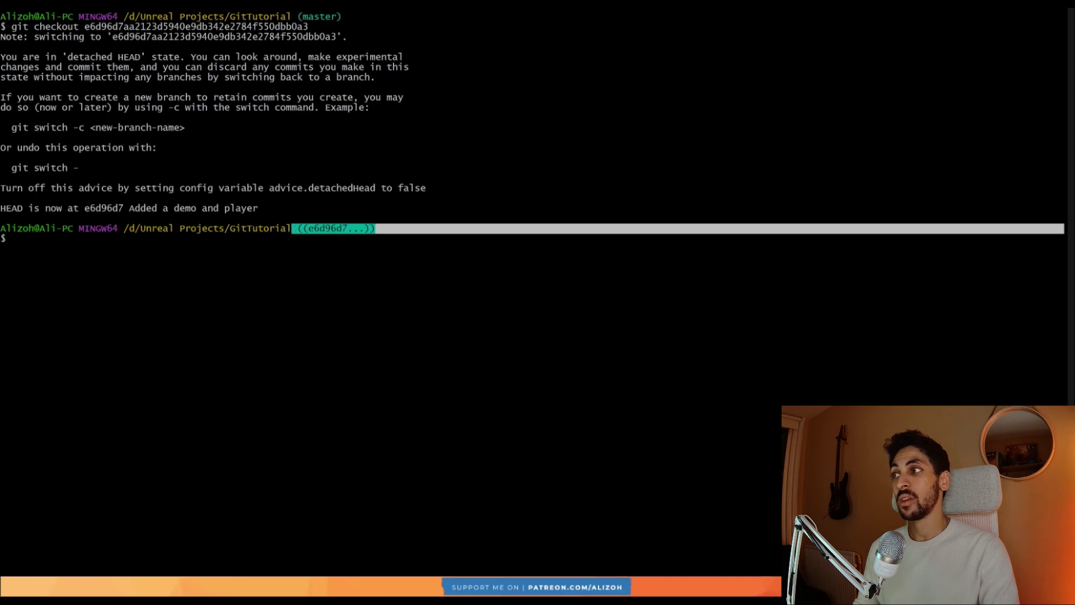
pyautogui.moveTo(504, 289); pyautogui.dragTo(3, 289)
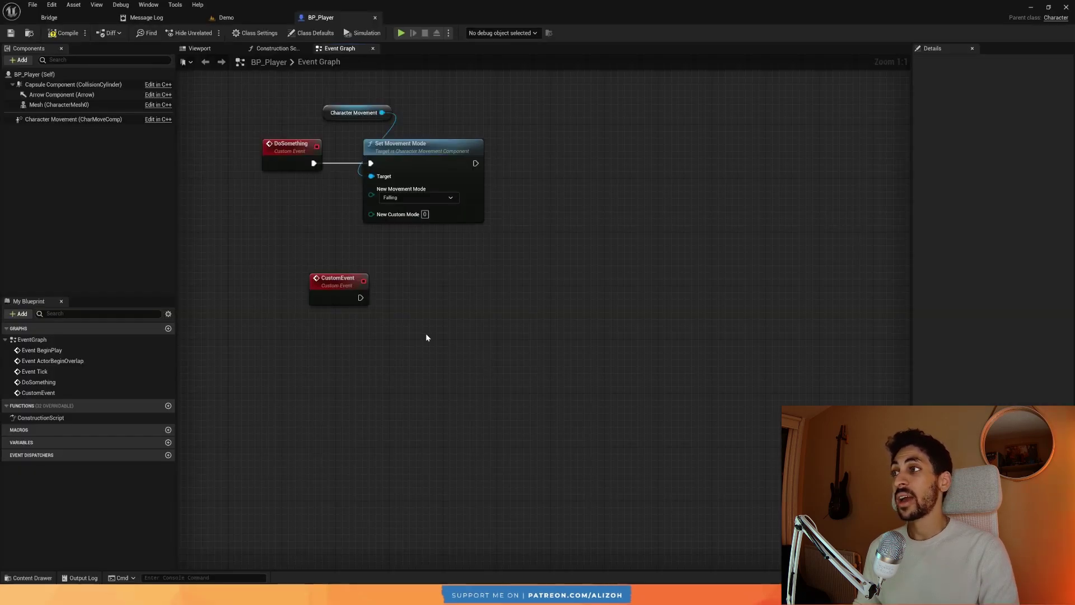
# Reopen BP_Player in the full Blueprint Editor, showing the older Event Graph without DoSomething or CustomEvent.
pyautogui.scroll(-2, 426, 338)
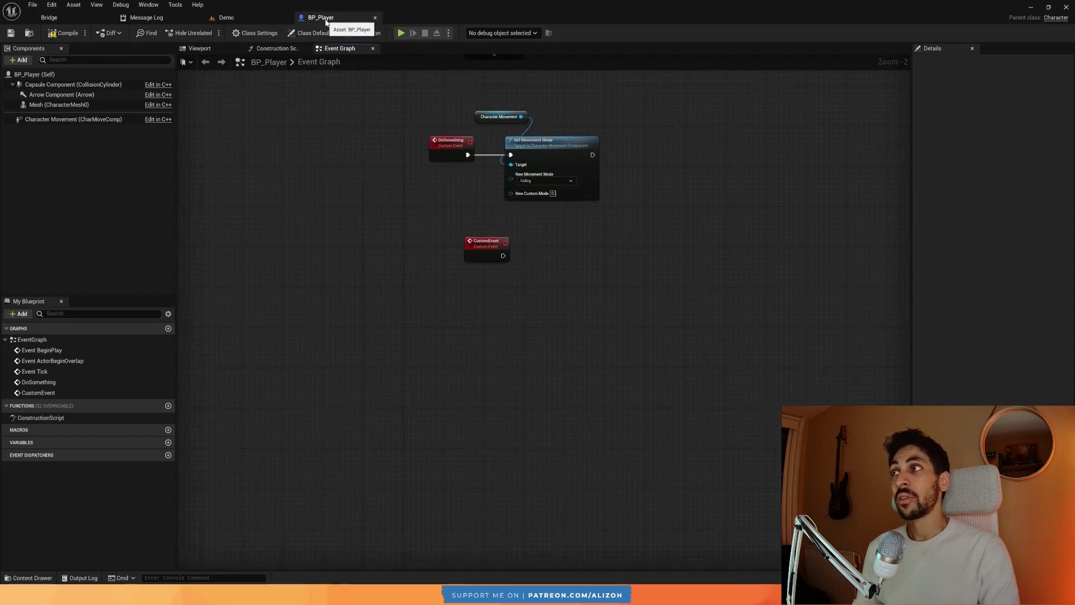
pyautogui.click(375, 17)
pyautogui.hotkey('ctrl', 'space')
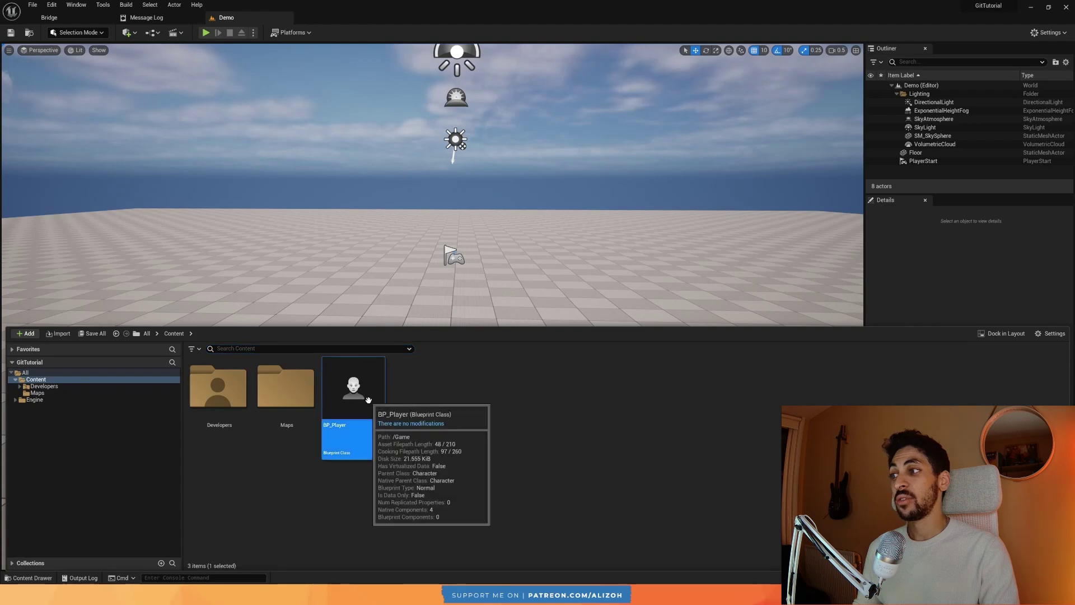
pyautogui.doubleClick(354, 388)
pyautogui.scroll(4, 470, 235)
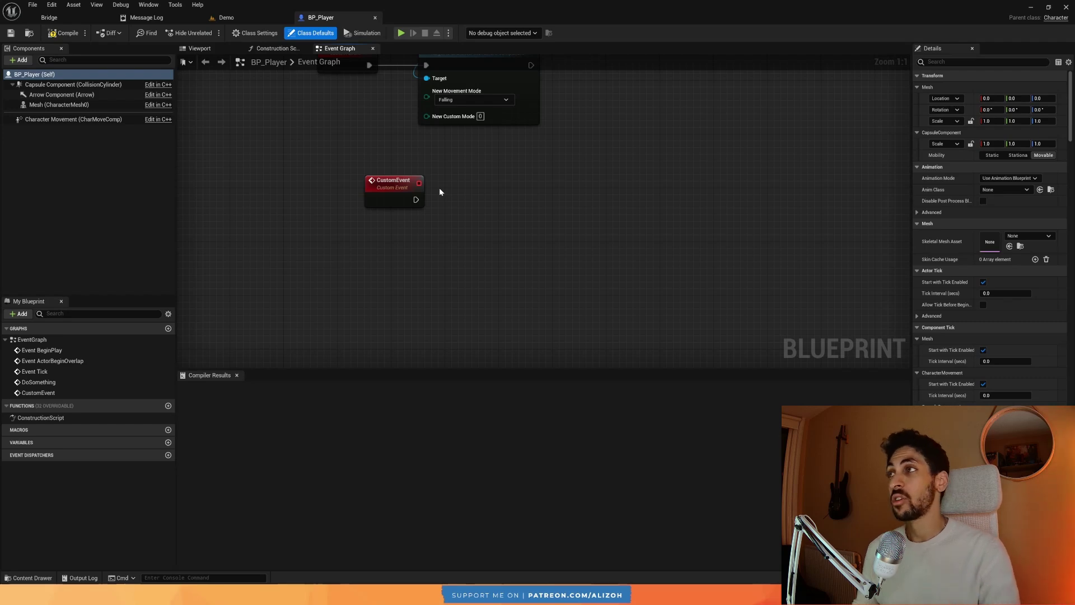
pyautogui.click(1068, 8)
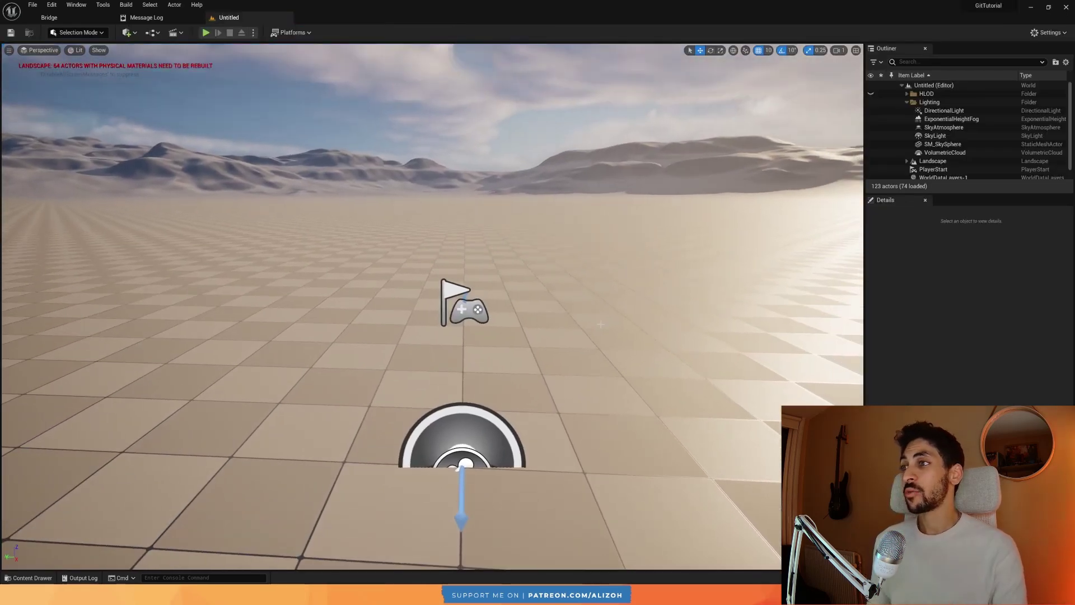
pyautogui.hotkey('ctrl', 'space')
pyautogui.doubleClick(356, 417)
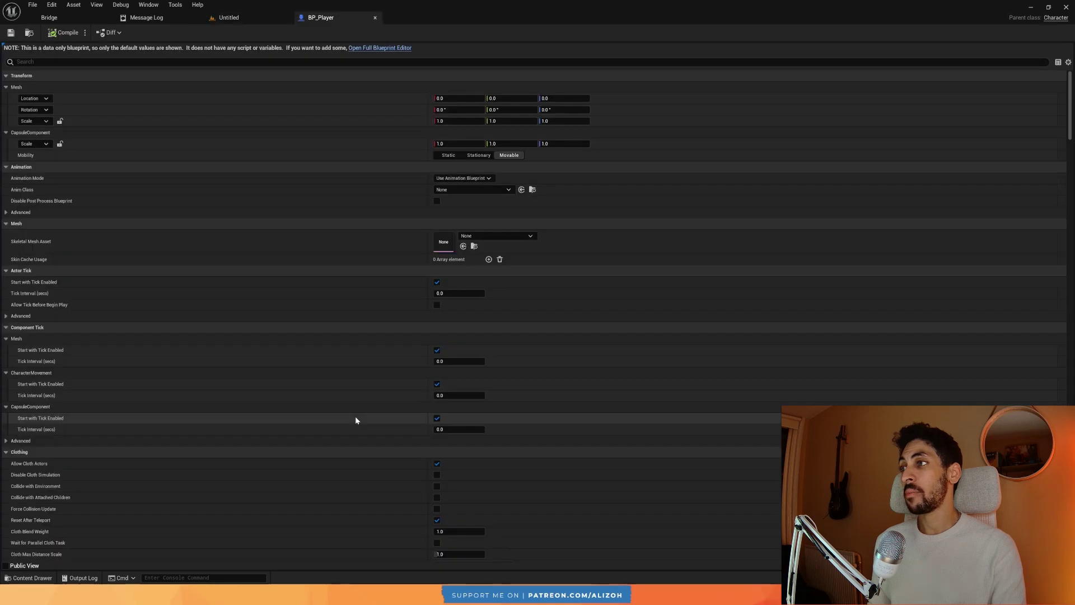
pyautogui.click(373, 49)
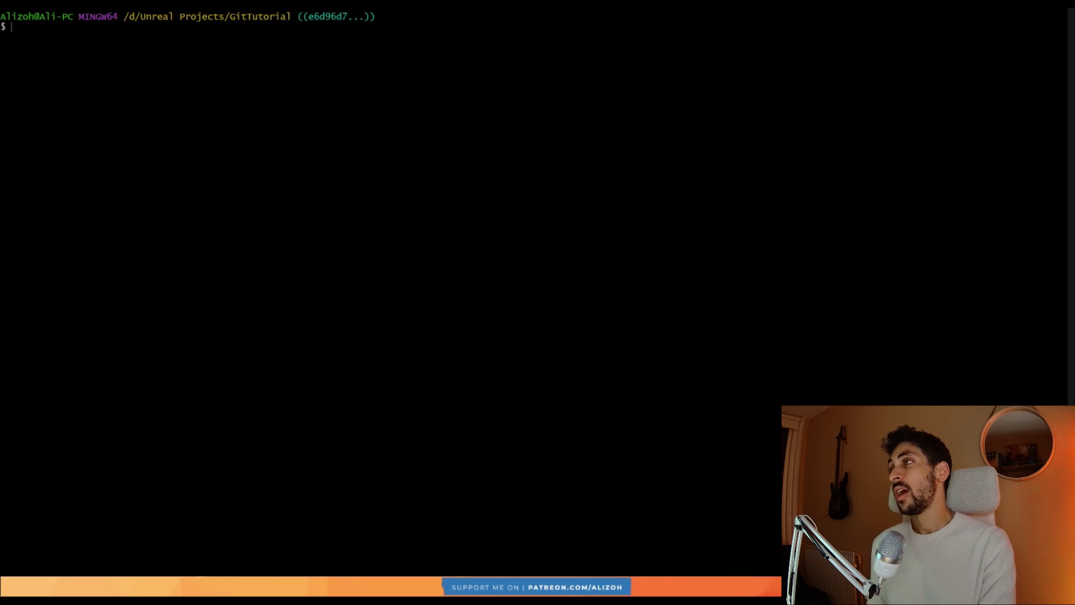
# Run git checkout master to leave the detached e6d96d7 commit.
pyautogui.write('git checkout master')
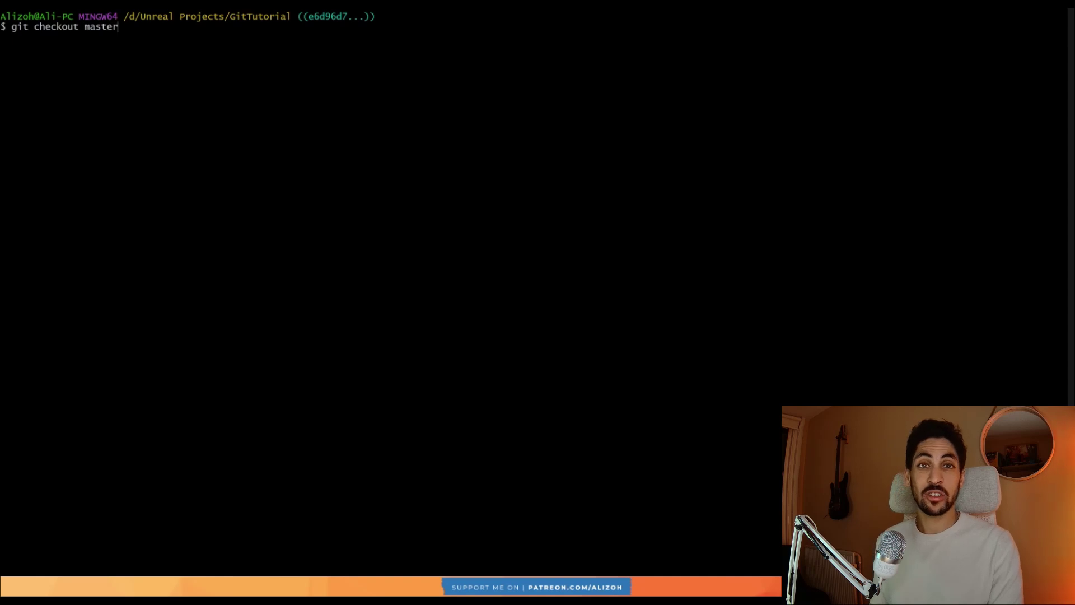
pyautogui.press('Return')
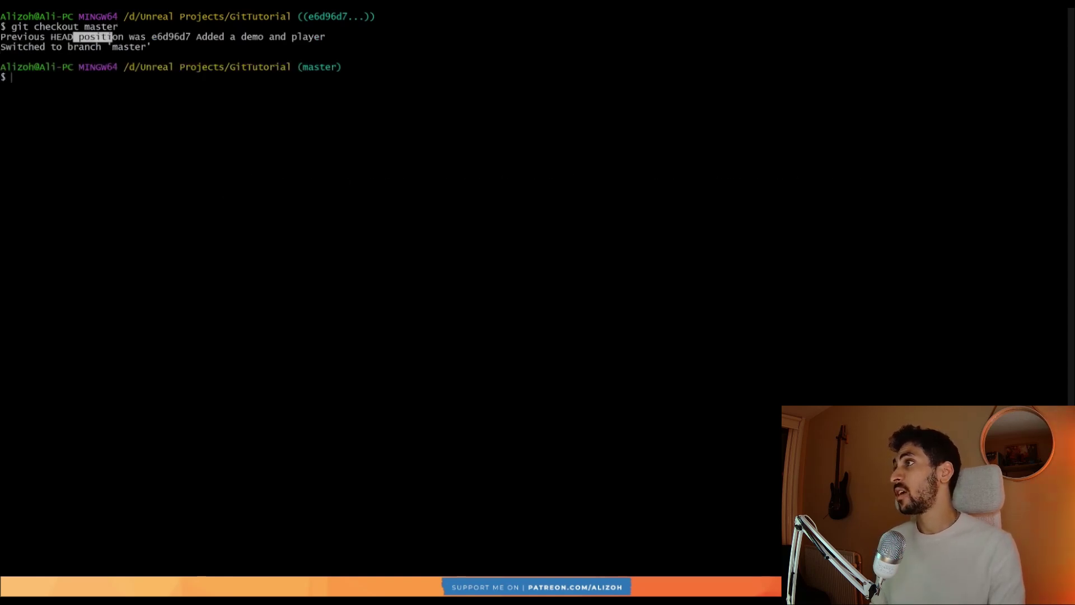
pyautogui.moveTo(112, 37); pyautogui.dragTo(170, 37)
pyautogui.click(169, 37)
pyautogui.doubleClick(129, 46)
pyautogui.click(129, 47)
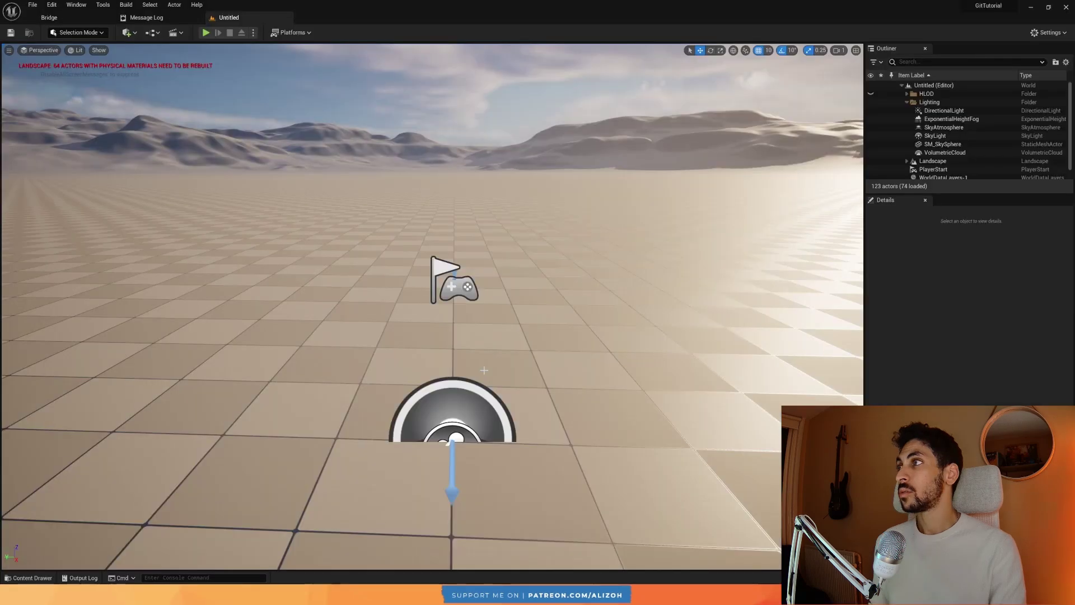
# Reopen BP_Player and pan its Event Graph to see DoSomething, CustomEvent and Event Tick nodes.
pyautogui.hotkey('ctrl', 'space')
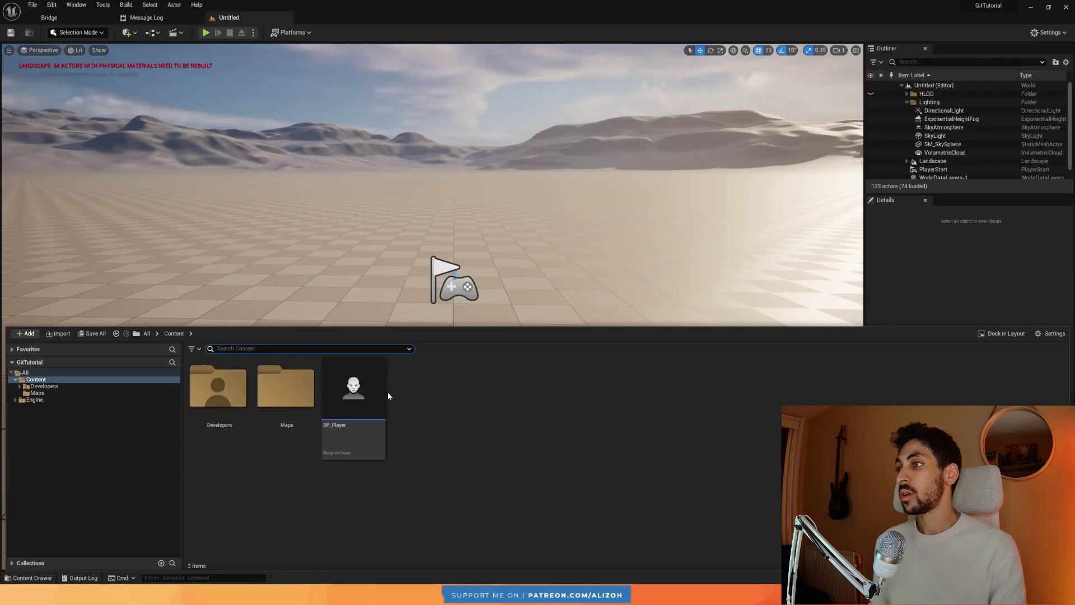
pyautogui.click(352, 395)
pyautogui.doubleClick(352, 396)
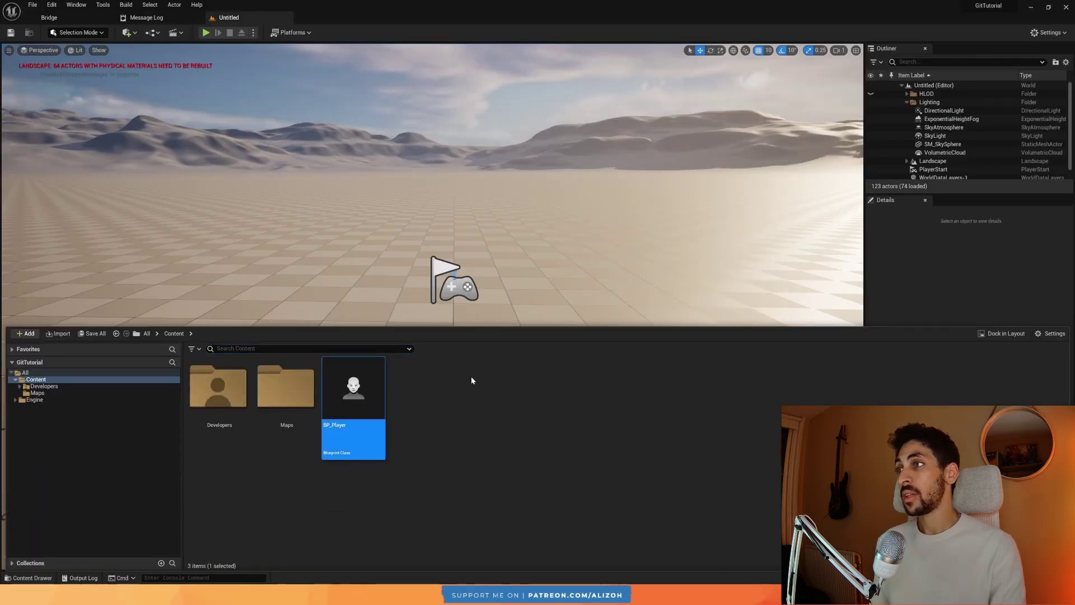
pyautogui.scroll(-2, 485, 238)
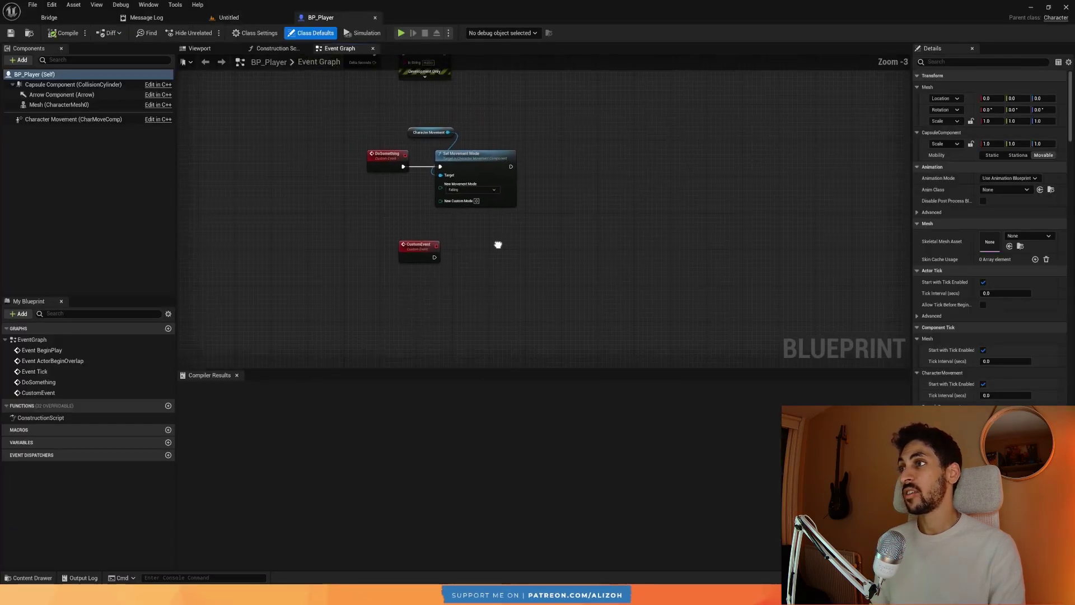
pyautogui.moveTo(497, 243); pyautogui.dragTo(578, 307, button='right')
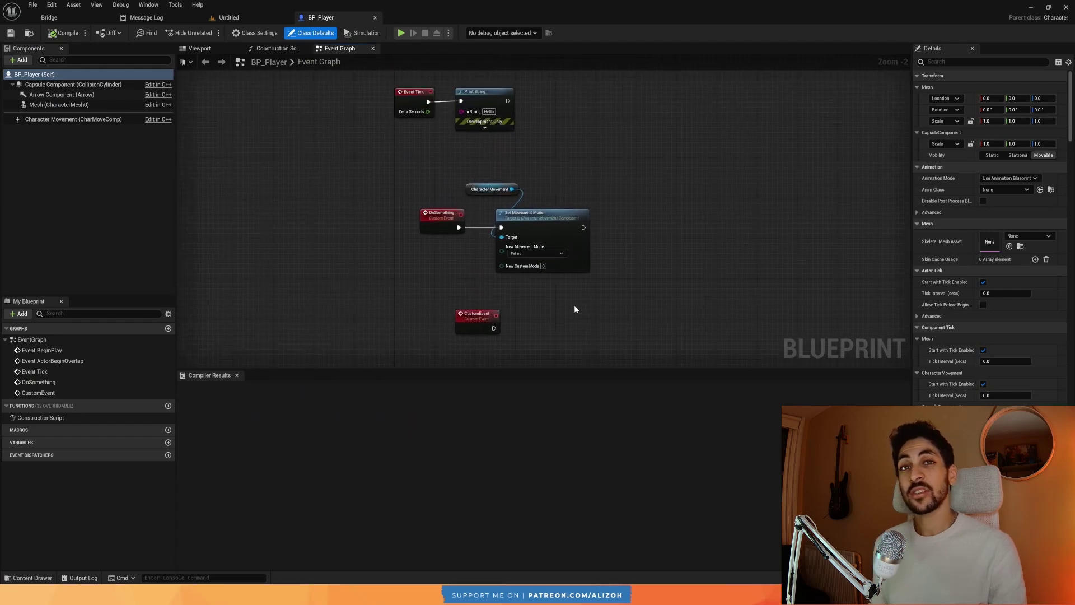